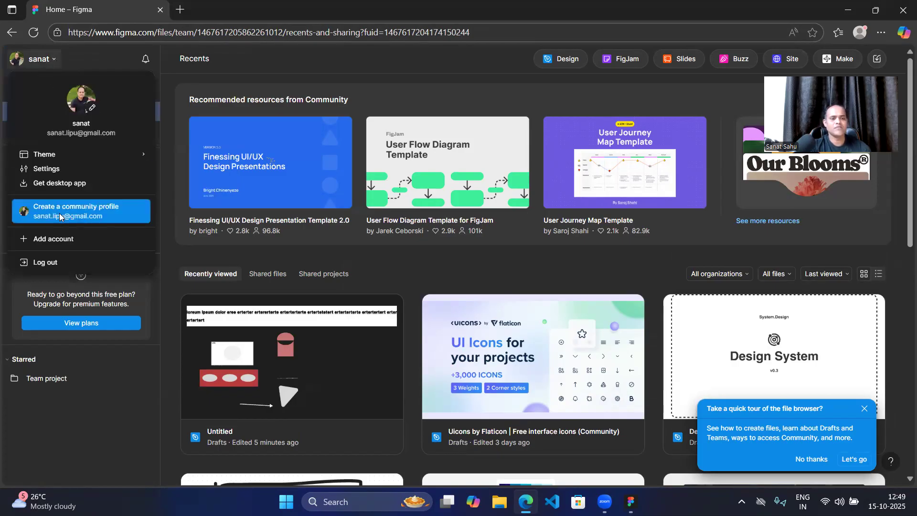
Search the Community resources for "design system".
{"action": "left_click", "coordinate": [52, 62]}
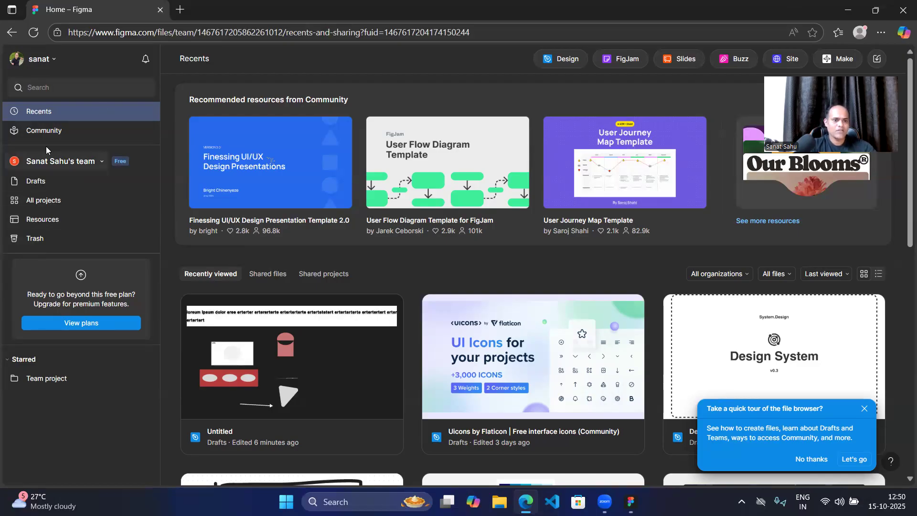
{"action": "left_click", "coordinate": [41, 133]}
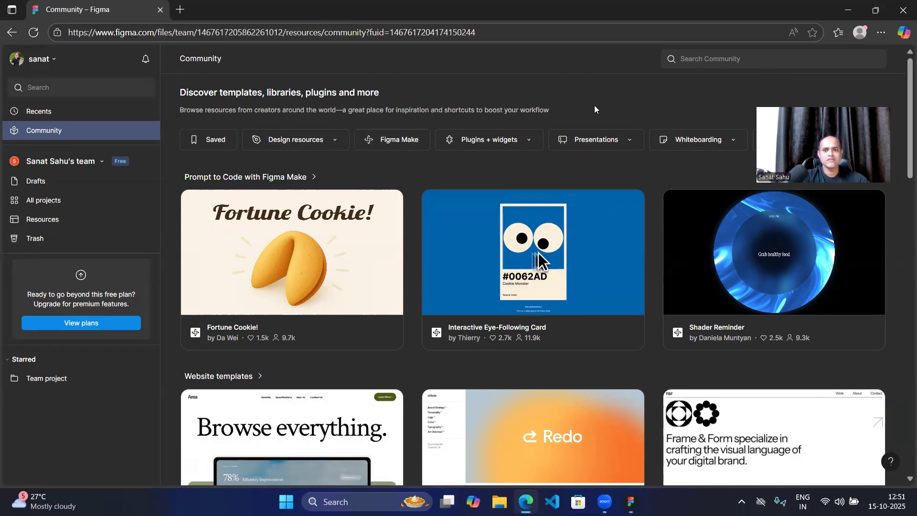
{"action": "left_click", "coordinate": [692, 59]}
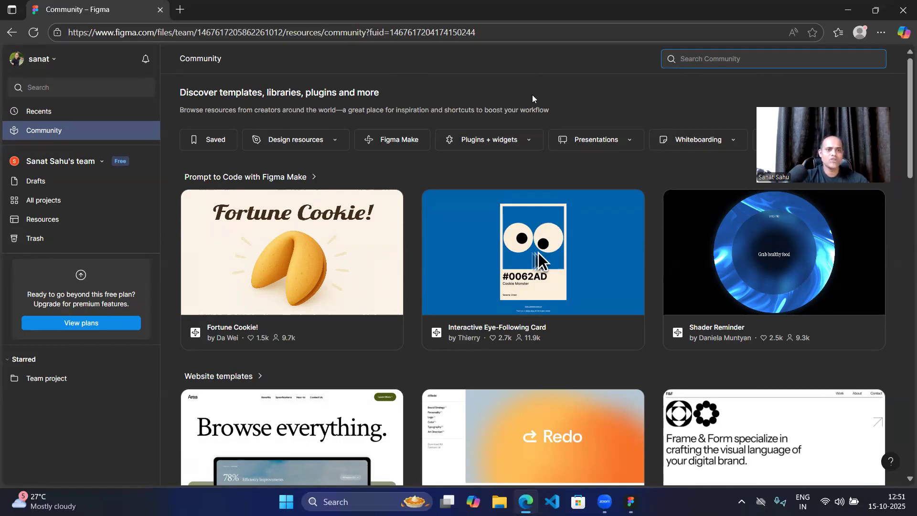
{"action": "type", "text": "design"}
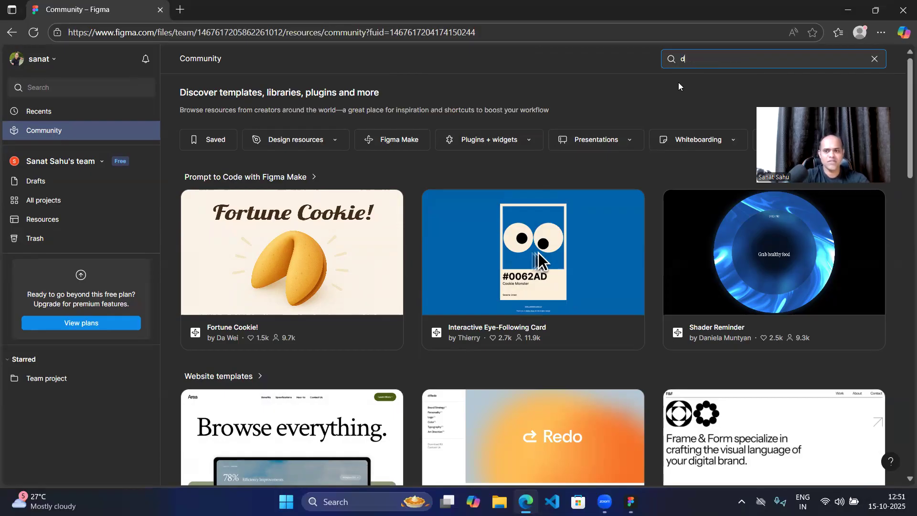
{"action": "key", "text": "Return"}
{"action": "type", "text": "system"}
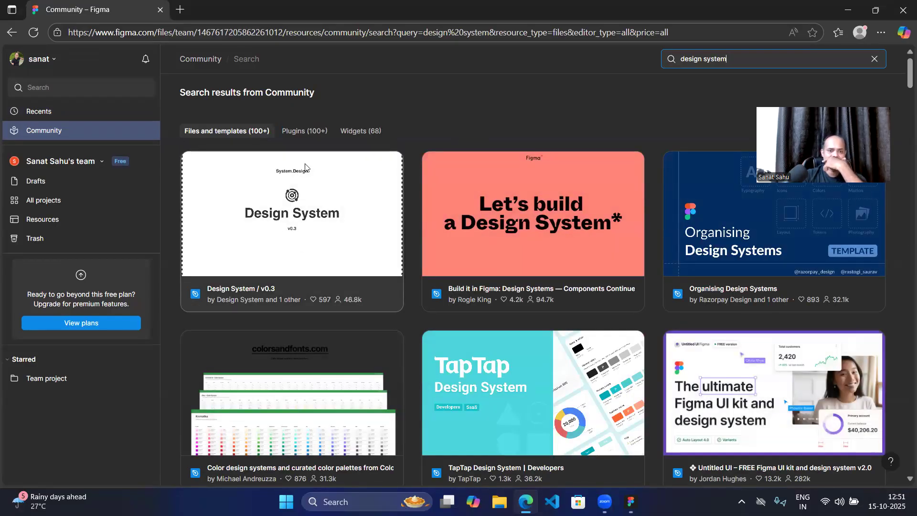
Open the Design System / v0.3 community file in the editor and go to its typography page.
{"action": "left_click", "coordinate": [310, 205]}
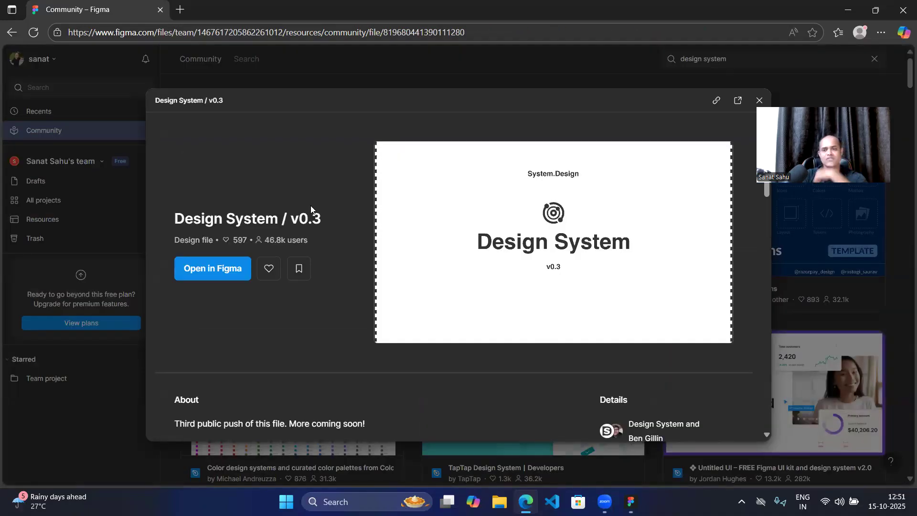
{"action": "left_click", "coordinate": [213, 271]}
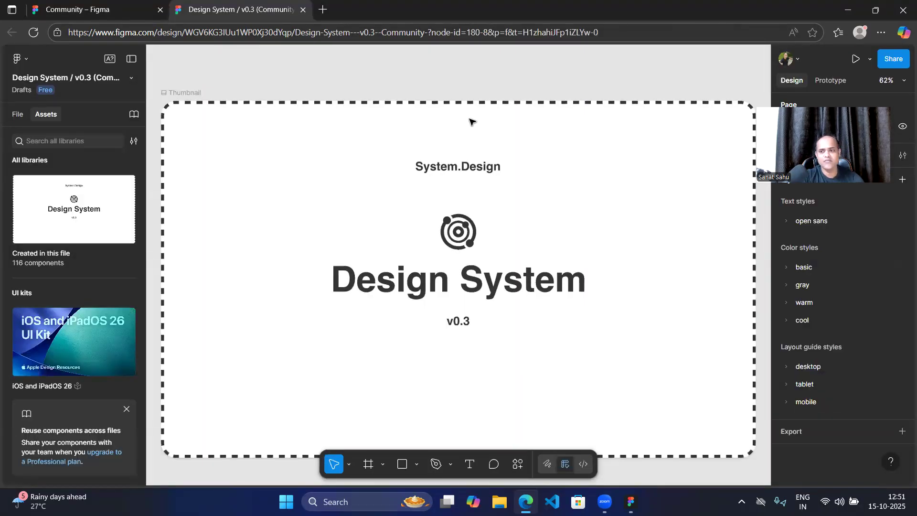
{"action": "left_click", "coordinate": [18, 115]}
{"action": "scroll", "coordinate": [66, 200], "scroll_direction": "down", "scroll_amount": 2}
{"action": "scroll", "coordinate": [66, 200], "scroll_direction": "up", "scroll_amount": 2}
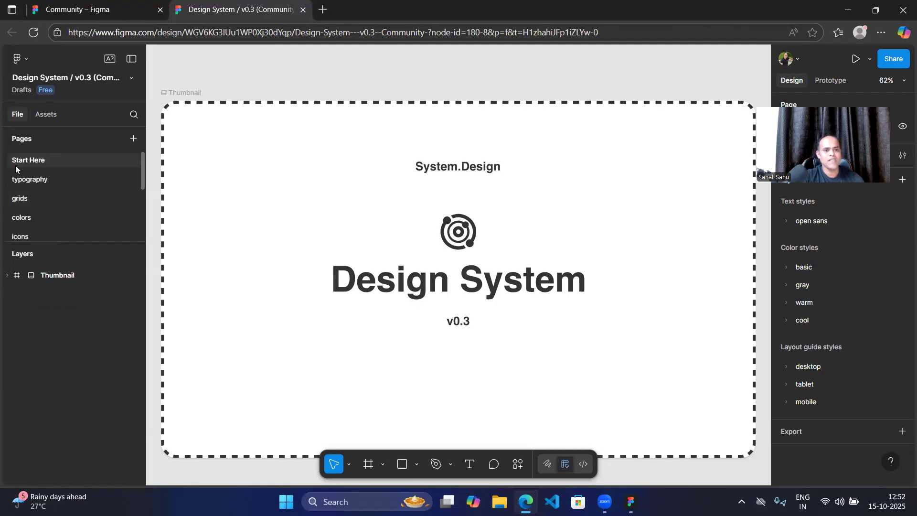
{"action": "left_click", "coordinate": [38, 182]}
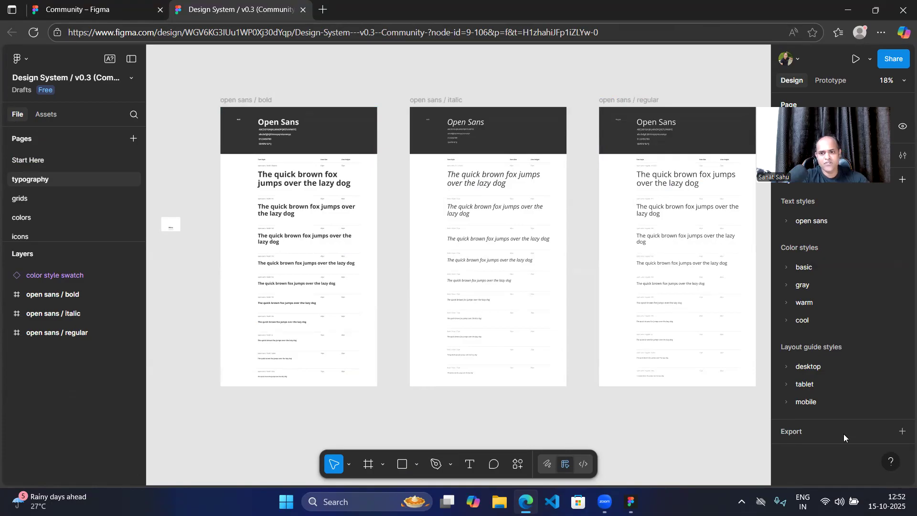
Try iPhone 16 Plus as the prototype device, and reset the device to No device.
{"action": "left_click", "coordinate": [831, 80]}
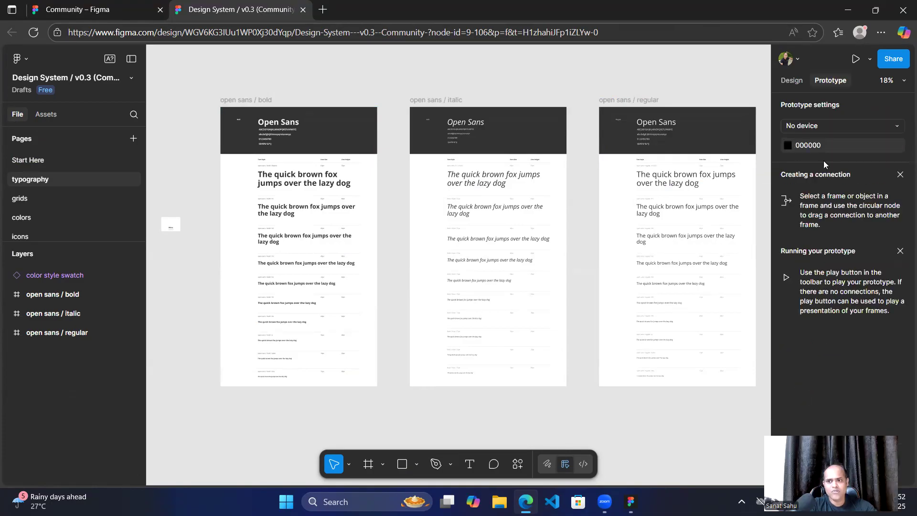
{"action": "left_click", "coordinate": [898, 128]}
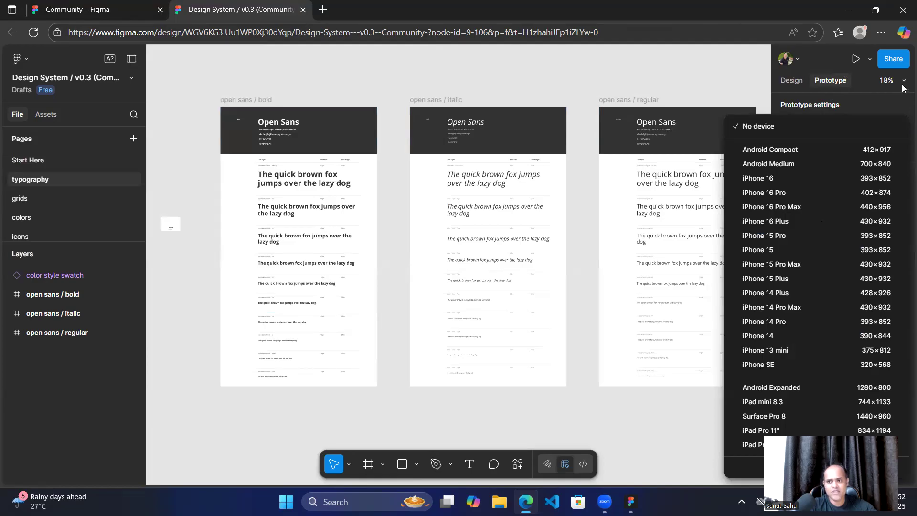
{"action": "left_click", "coordinate": [855, 83]}
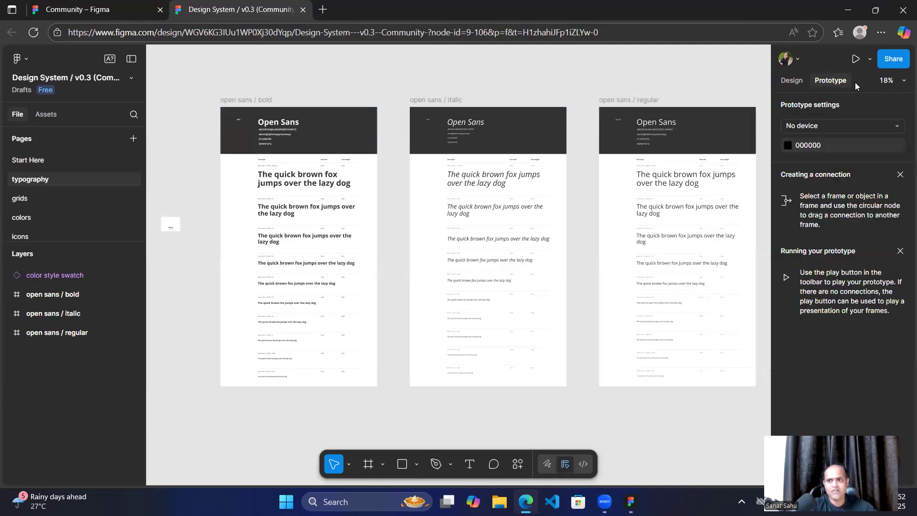
{"action": "left_click", "coordinate": [889, 125]}
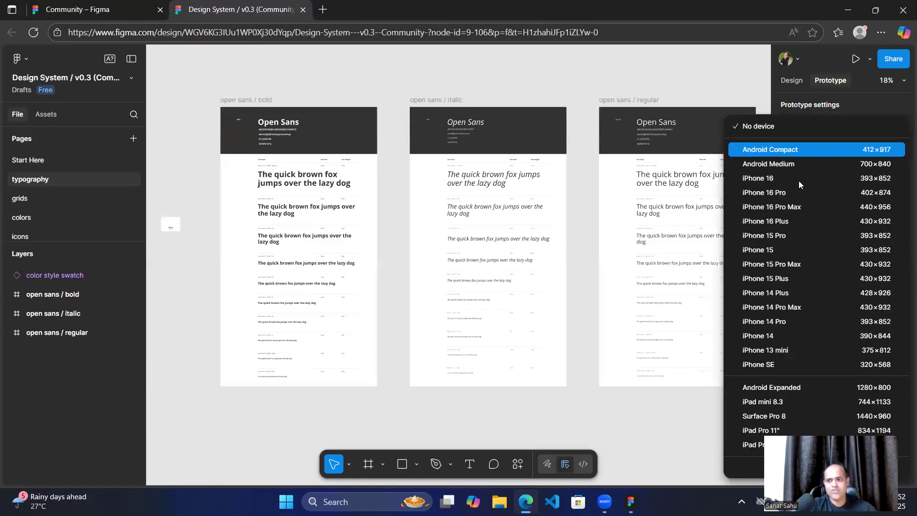
{"action": "left_click", "coordinate": [770, 222]}
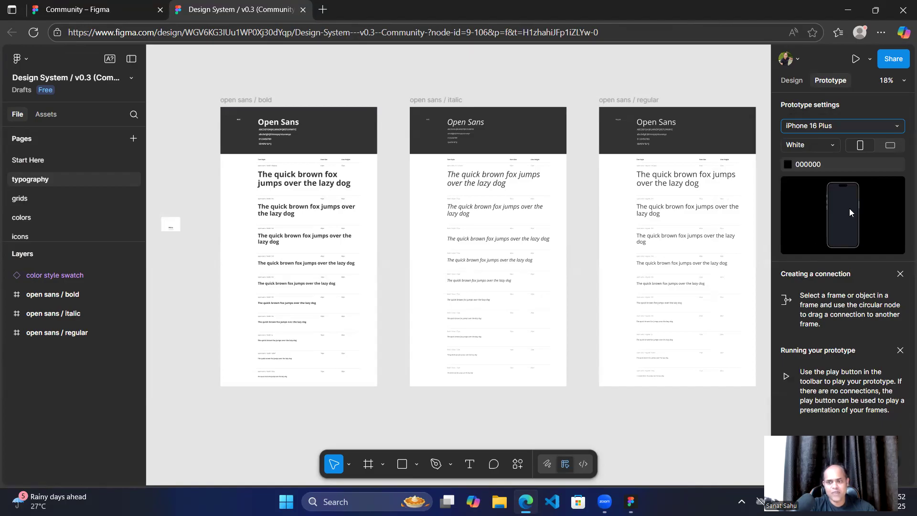
{"action": "left_click", "coordinate": [897, 128]}
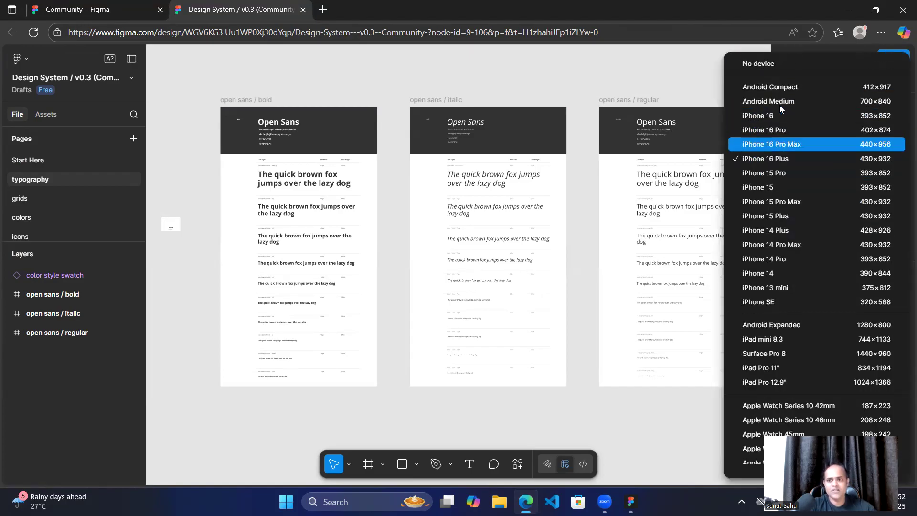
{"action": "left_click", "coordinate": [765, 64]}
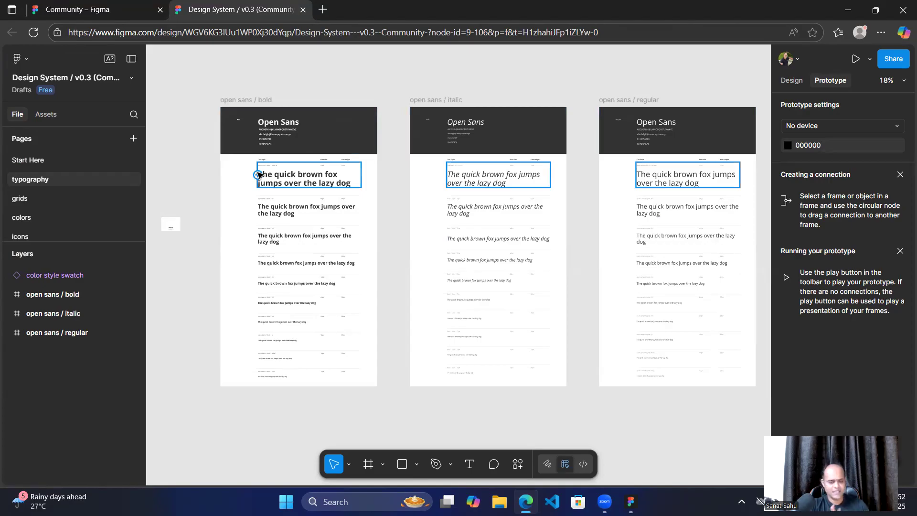
Examine the grids, colors and icons pages of the design system file.
{"action": "left_click", "coordinate": [21, 198]}
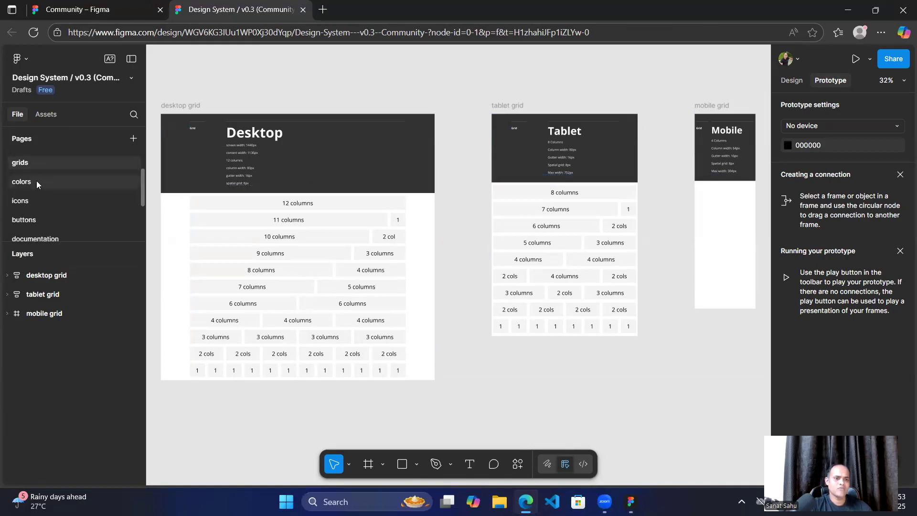
{"action": "left_click", "coordinate": [37, 181]}
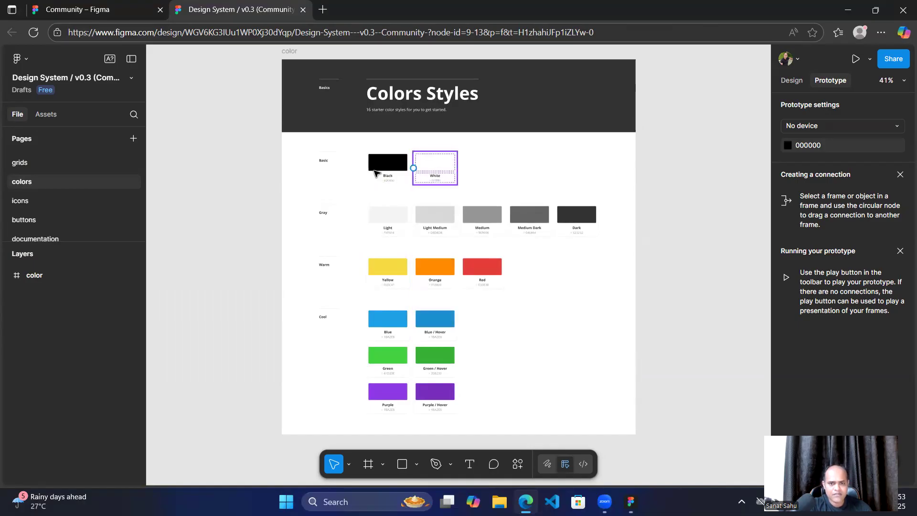
{"action": "left_click", "coordinate": [377, 218]}
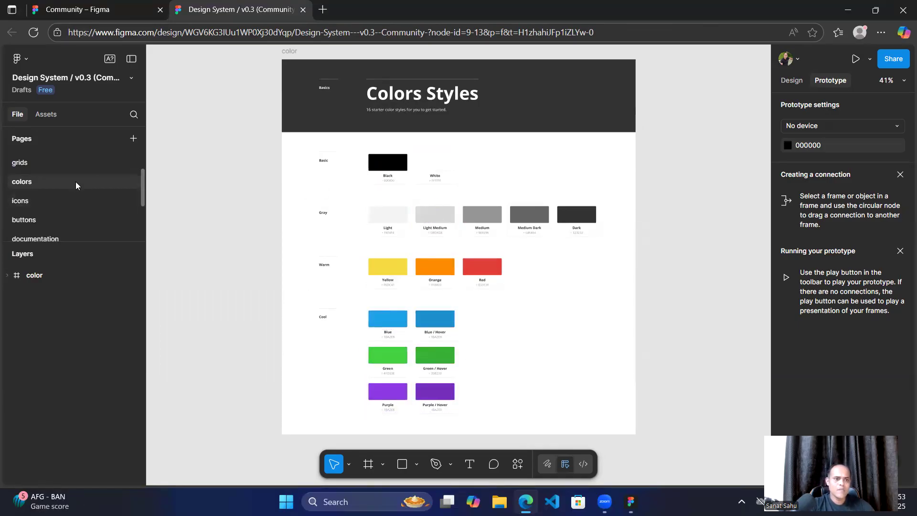
{"action": "left_click", "coordinate": [29, 201]}
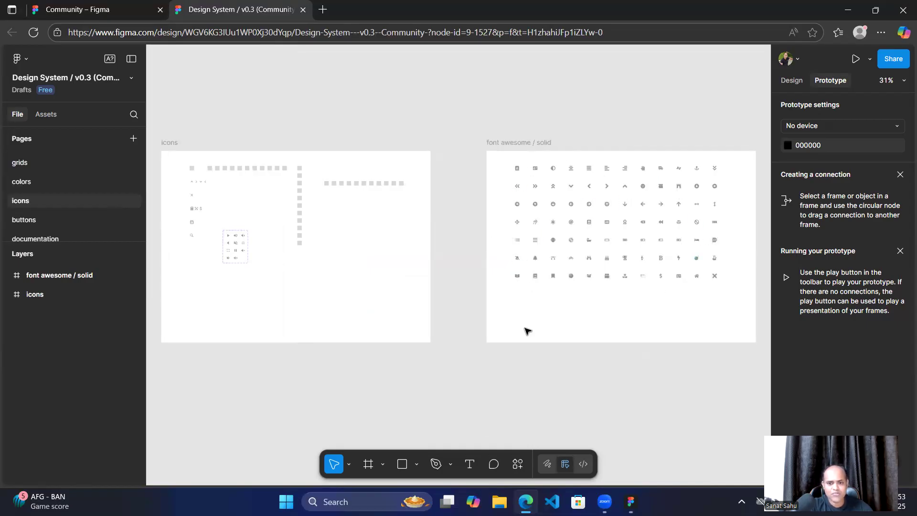
{"action": "left_click", "coordinate": [417, 466]}
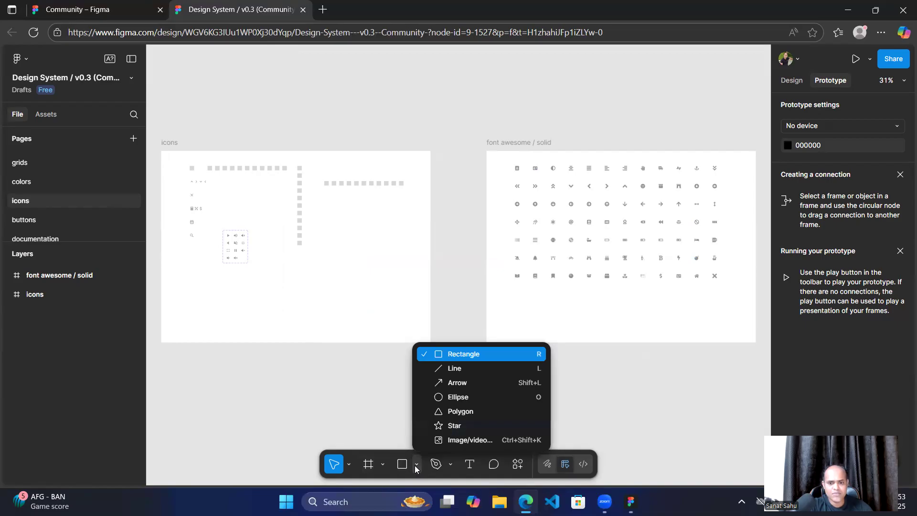
{"action": "left_click", "coordinate": [601, 398]}
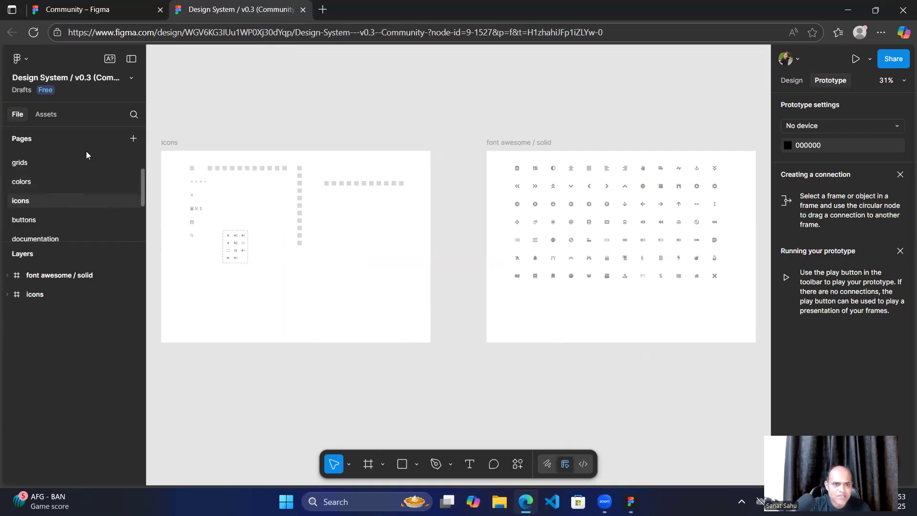
Look through the buttons, documentation and components pages of the design system file.
{"action": "left_click", "coordinate": [30, 227]}
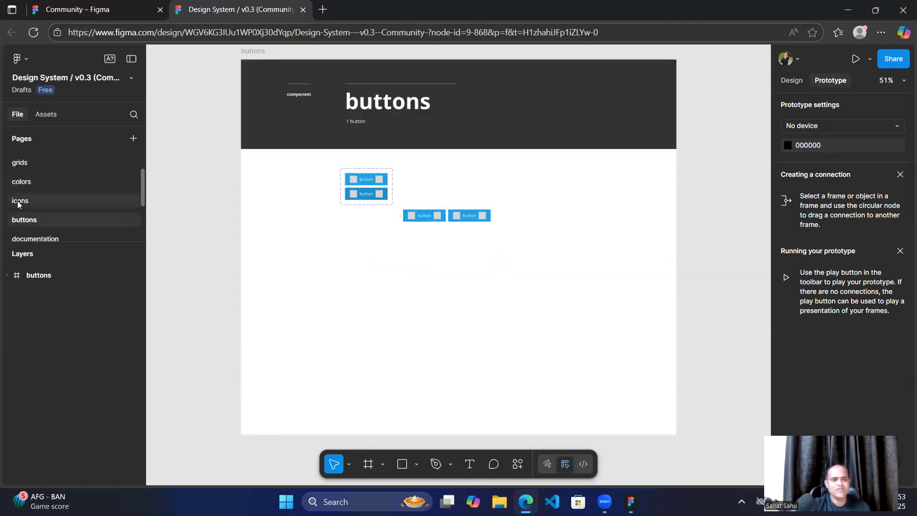
{"action": "scroll", "coordinate": [81, 201], "scroll_direction": "down", "scroll_amount": 2}
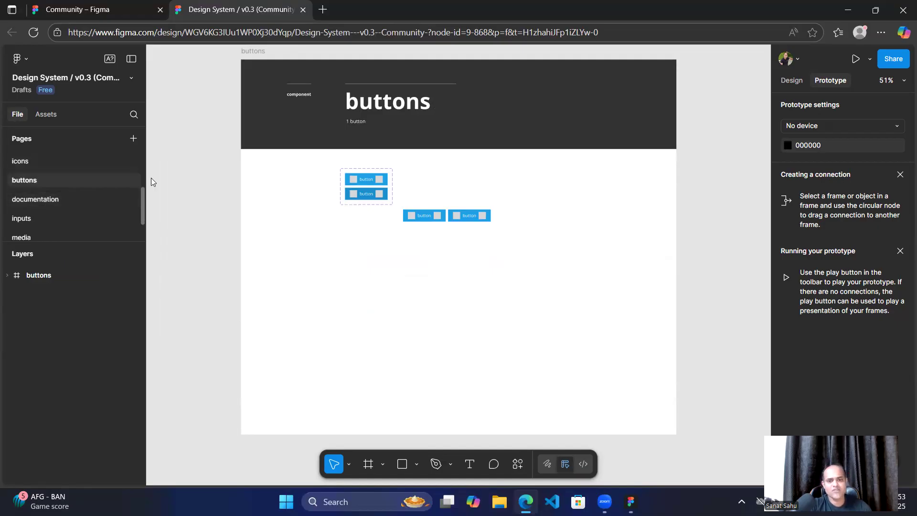
{"action": "left_click", "coordinate": [47, 200]}
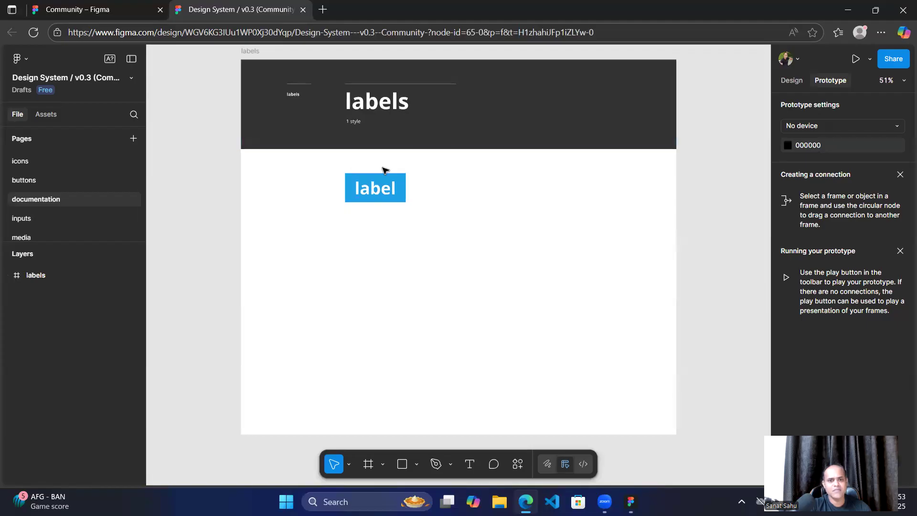
{"action": "scroll", "coordinate": [55, 218], "scroll_direction": "down", "scroll_amount": 1}
{"action": "scroll", "coordinate": [55, 217], "scroll_direction": "down", "scroll_amount": 1}
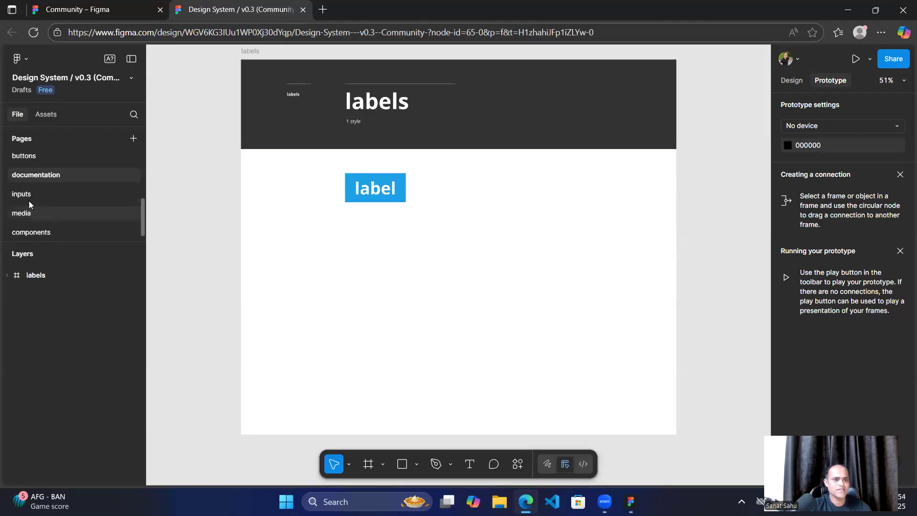
{"action": "left_click", "coordinate": [39, 233]}
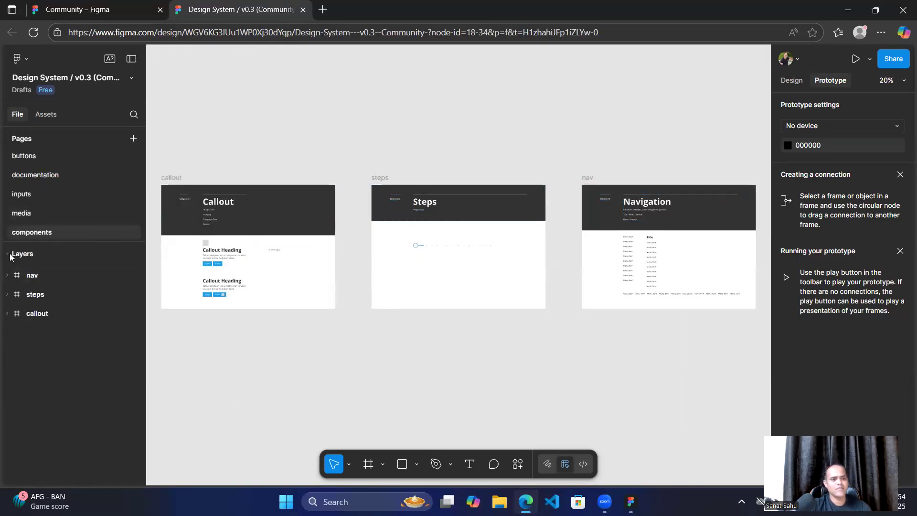
Inspect the nested layers of the nav frame and the header of the steps frame on the components page.
{"action": "left_click", "coordinate": [8, 275]}
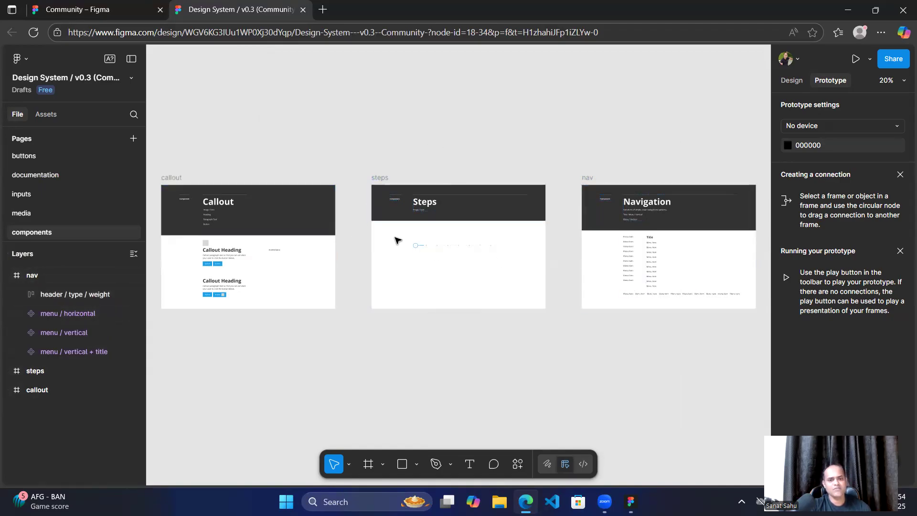
{"action": "left_click", "coordinate": [394, 218]}
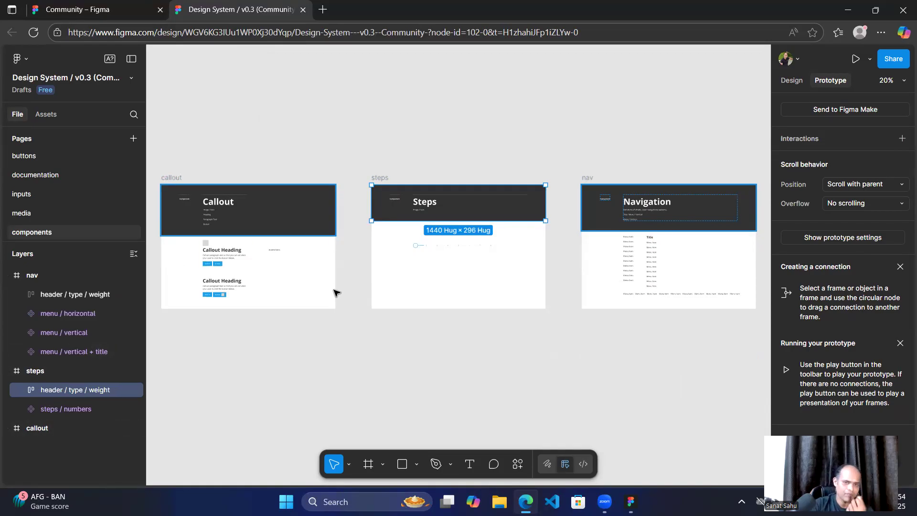
{"action": "left_click", "coordinate": [5, 275]}
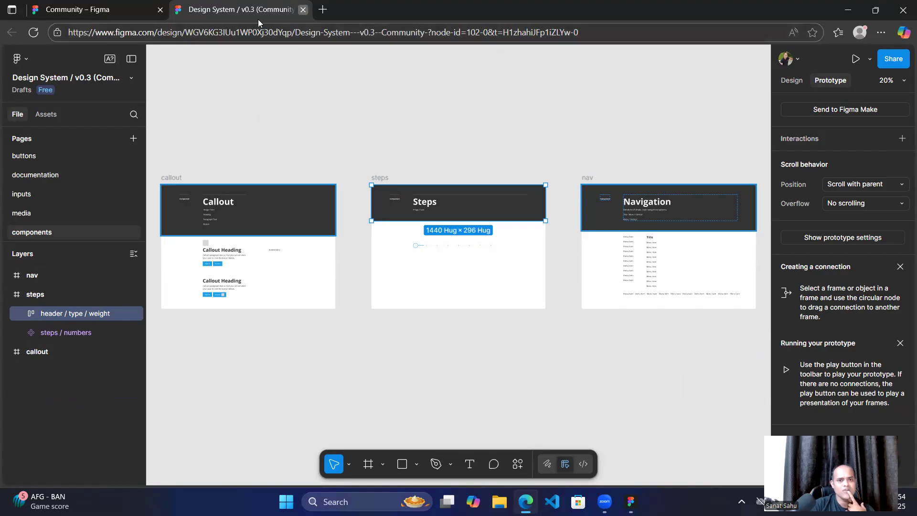
Close the Design System / v0.3 file and its community preview, and look over the remaining design system results.
{"action": "key", "text": "ctrl+w"}
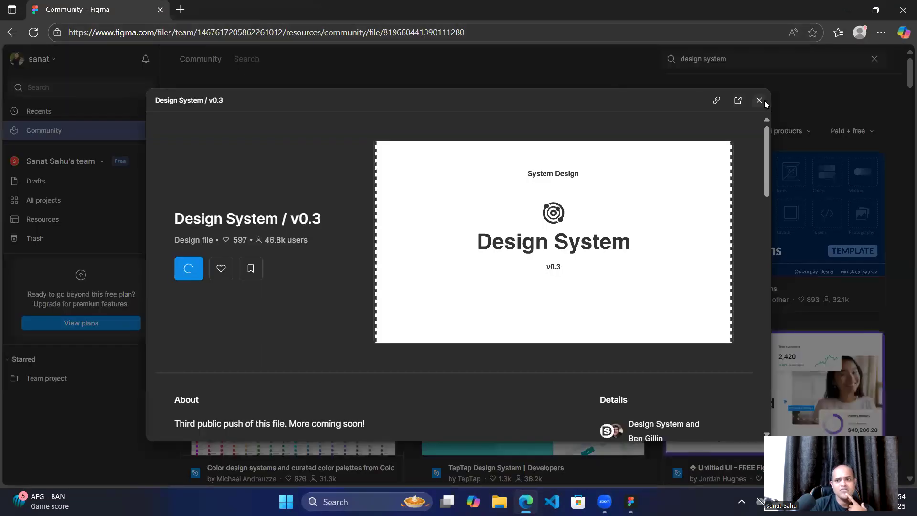
{"action": "left_click", "coordinate": [764, 101]}
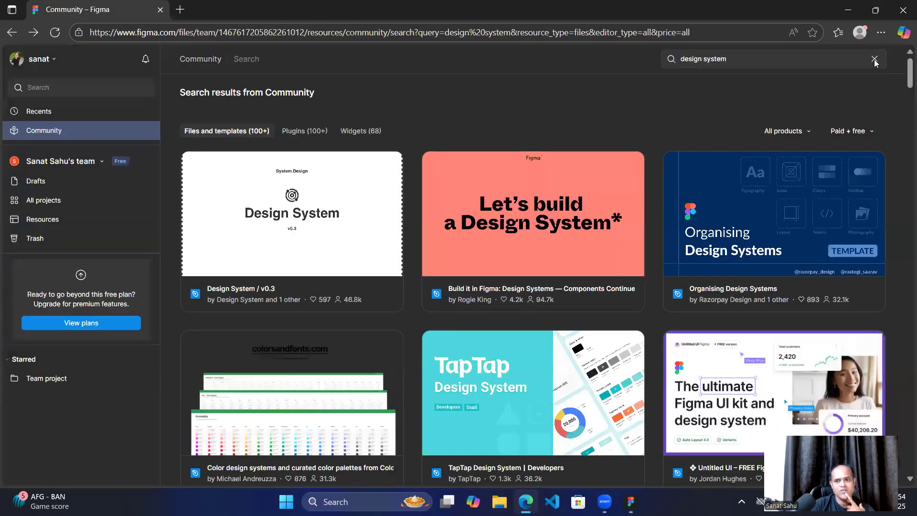
{"action": "scroll", "coordinate": [378, 368], "scroll_direction": "down", "scroll_amount": 2}
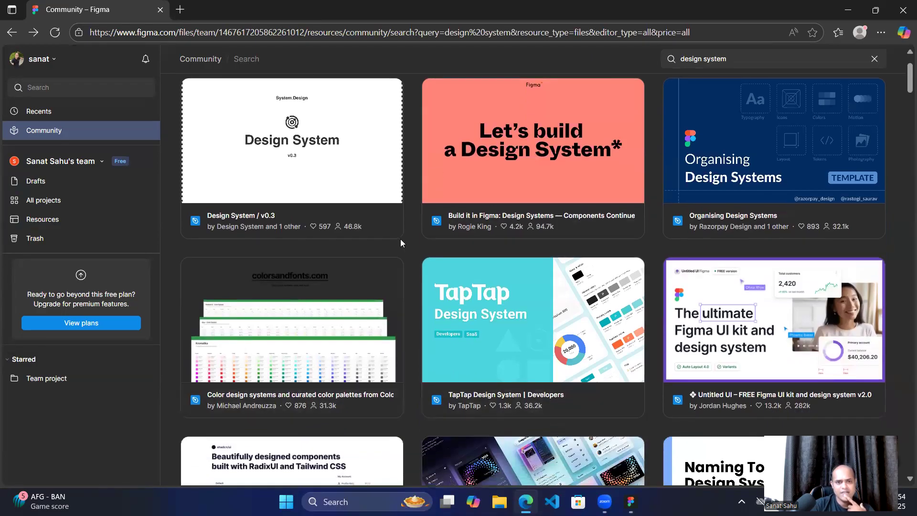
{"action": "scroll", "coordinate": [365, 199], "scroll_direction": "up", "scroll_amount": 2}
Replace the Community search term with "website" and run the search.
{"action": "left_click", "coordinate": [875, 59]}
{"action": "left_click", "coordinate": [722, 59]}
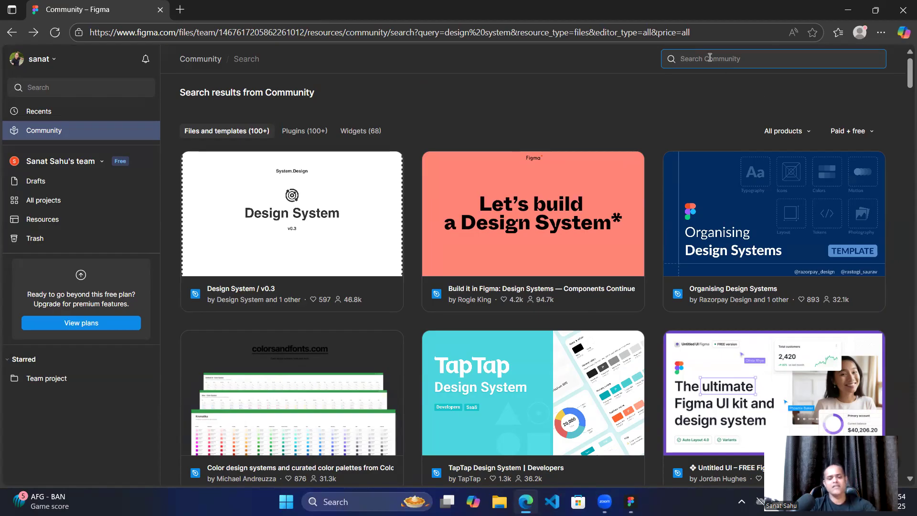
{"action": "type", "text": "website"}
{"action": "key", "text": "Return"}
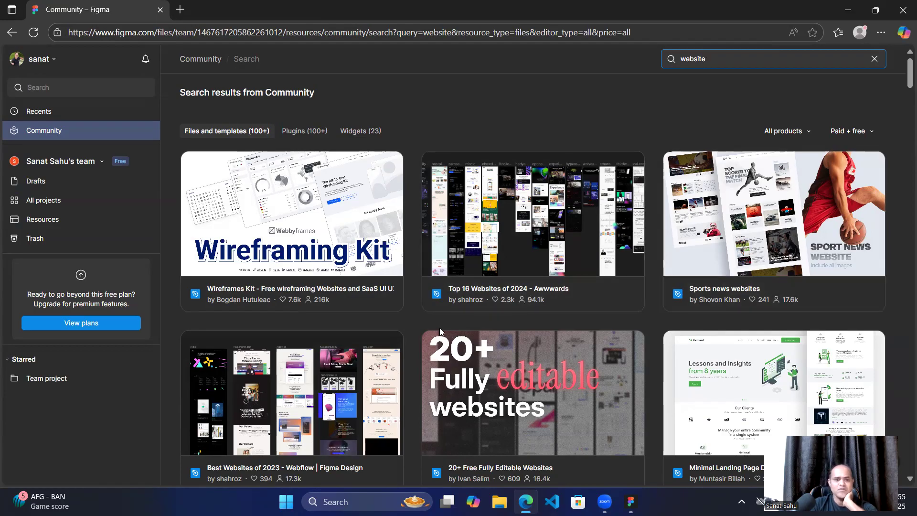
Look through the website files and templates in the Community search results.
{"action": "scroll", "coordinate": [440, 331], "scroll_direction": "down", "scroll_amount": 3}
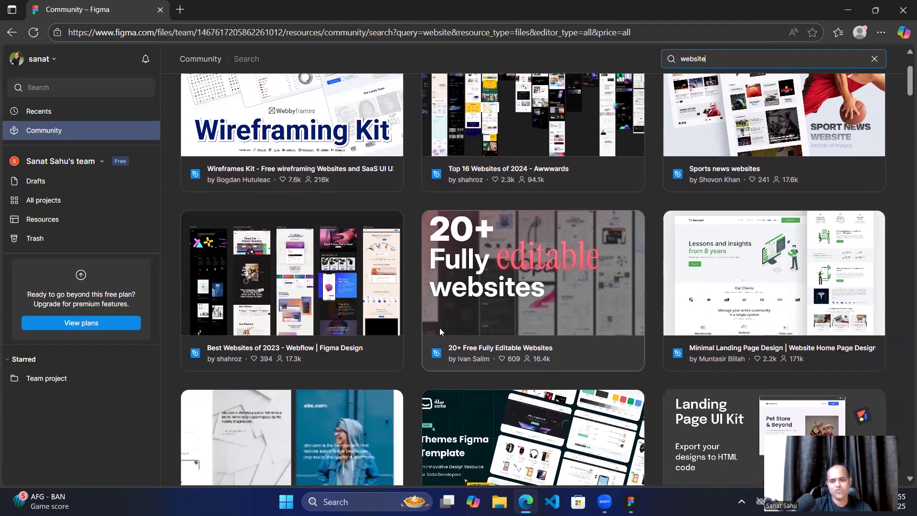
{"action": "scroll", "coordinate": [440, 327], "scroll_direction": "down", "scroll_amount": 1}
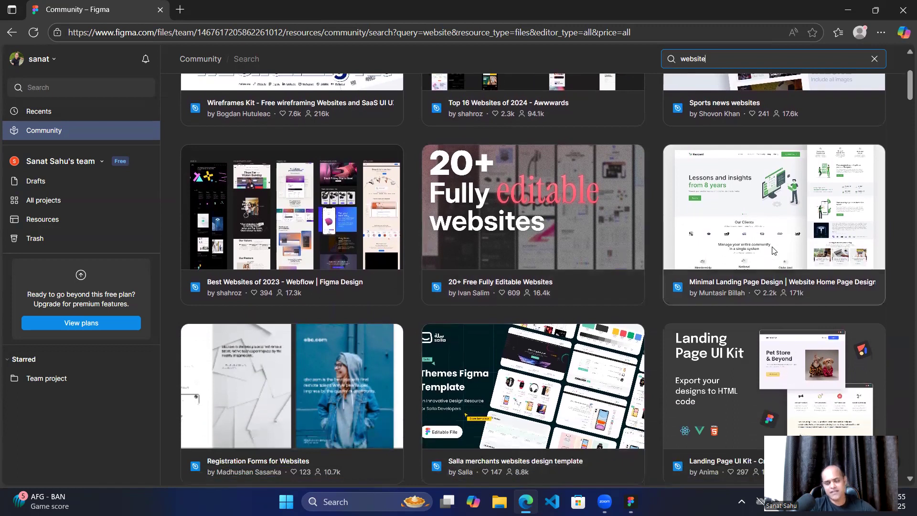
{"action": "scroll", "coordinate": [741, 351], "scroll_direction": "down", "scroll_amount": 2}
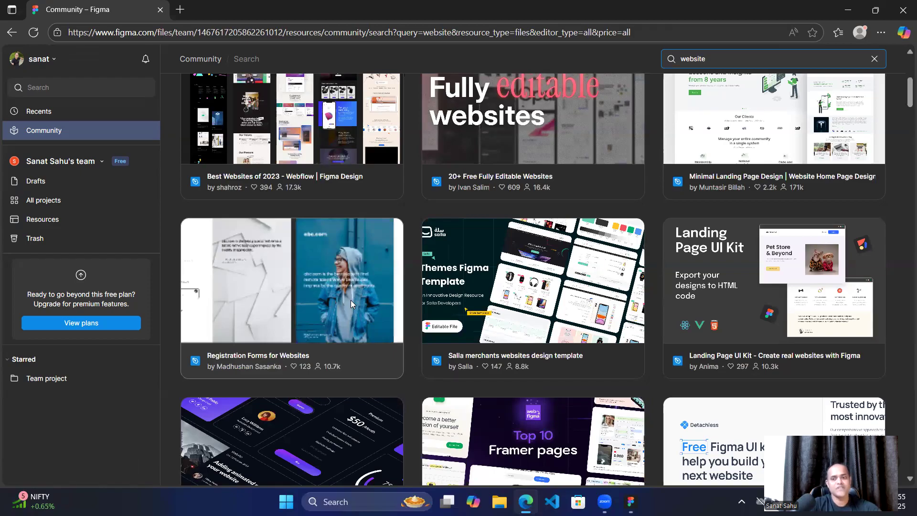
{"action": "scroll", "coordinate": [289, 303], "scroll_direction": "down", "scroll_amount": 3}
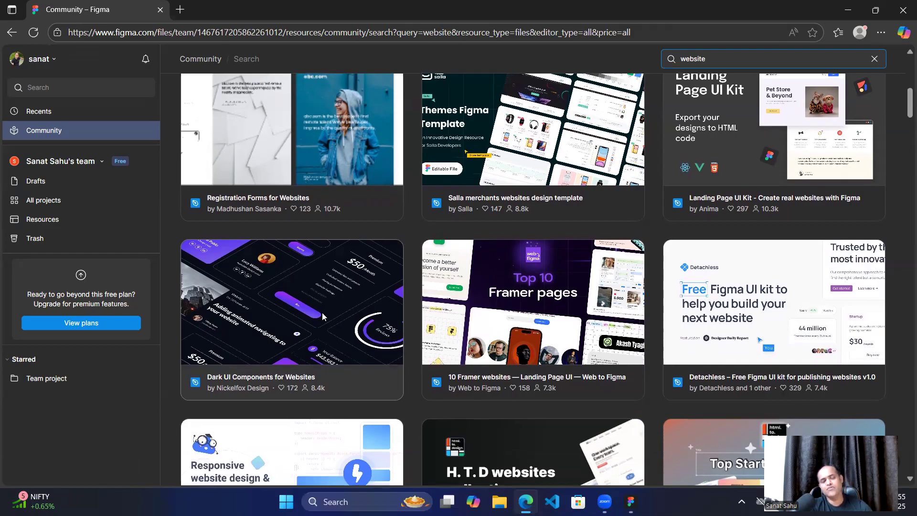
{"action": "scroll", "coordinate": [303, 307], "scroll_direction": "down", "scroll_amount": 5}
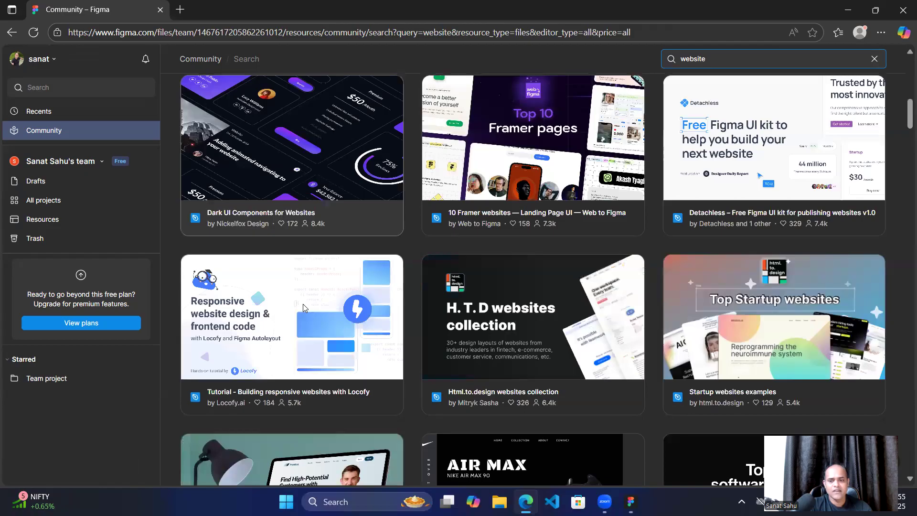
{"action": "scroll", "coordinate": [303, 308], "scroll_direction": "up", "scroll_amount": 12}
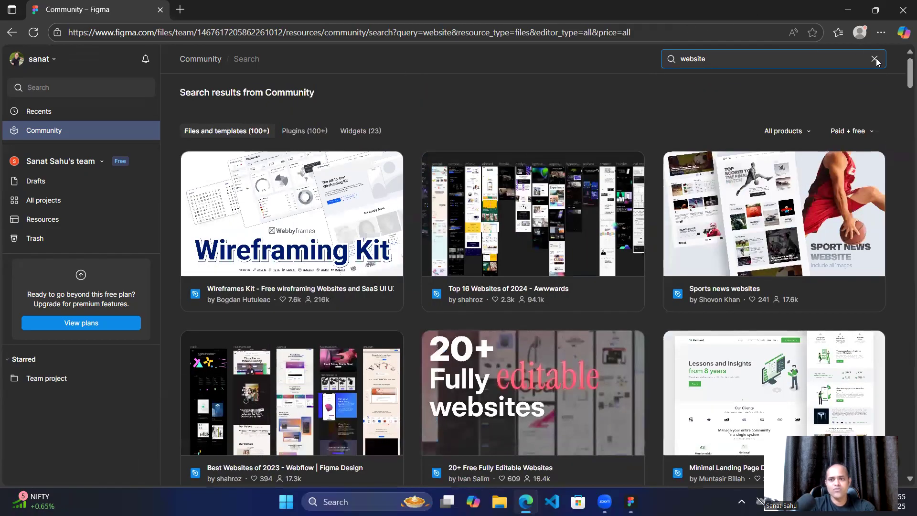
Search the Community for "icon" and limit the results to free resources.
{"action": "left_click", "coordinate": [875, 57]}
{"action": "left_click", "coordinate": [821, 63]}
{"action": "type", "text": "o"}
{"action": "key", "text": "BackSpace"}
{"action": "type", "text": "icon"}
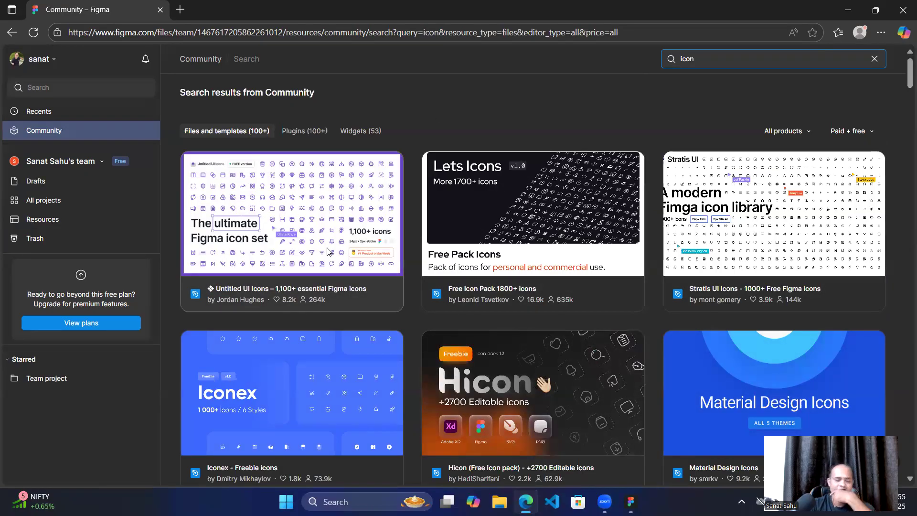
{"action": "left_click", "coordinate": [874, 130]}
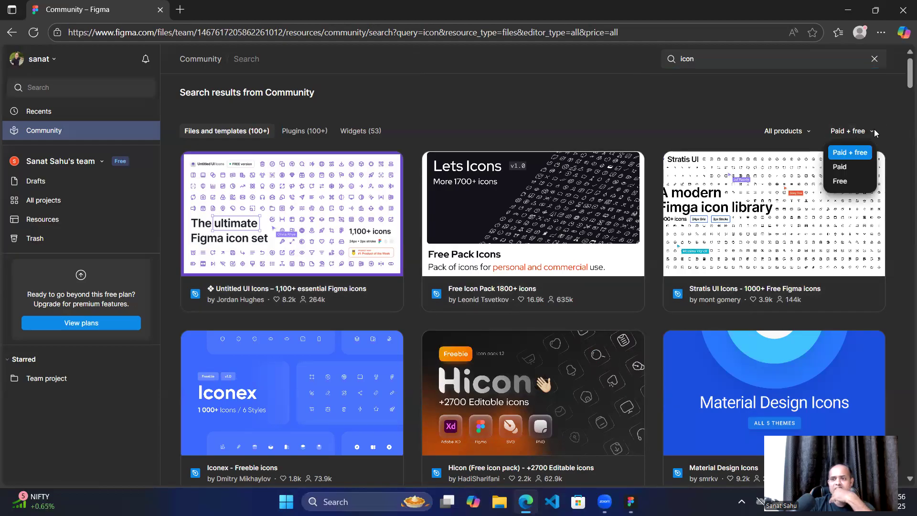
{"action": "left_click", "coordinate": [841, 181]}
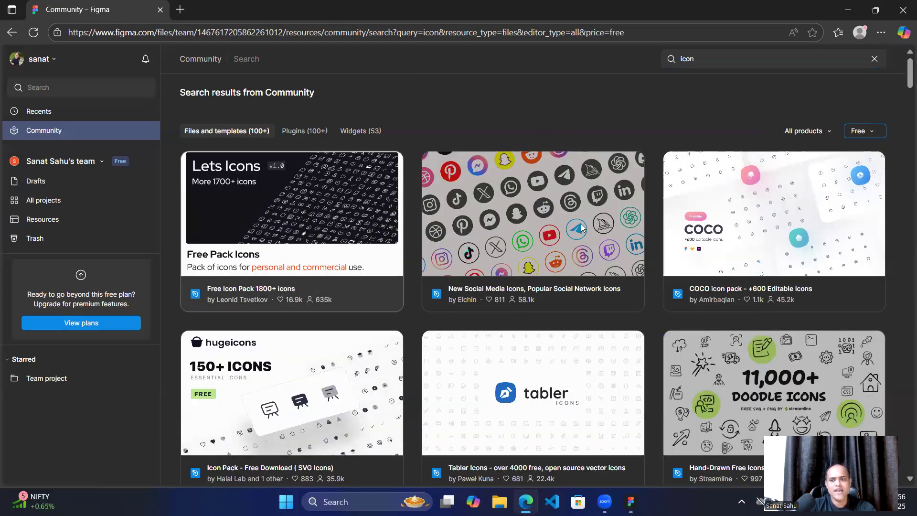
Find the Microsoft Fluent system iconography file among the free icon results and open it in Figma.
{"action": "scroll", "coordinate": [741, 340], "scroll_direction": "down", "scroll_amount": 2}
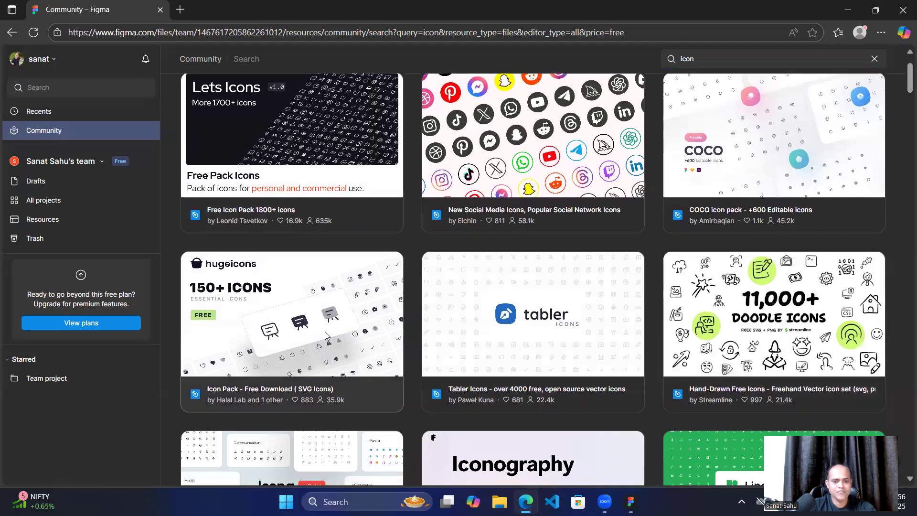
{"action": "scroll", "coordinate": [325, 333], "scroll_direction": "down", "scroll_amount": 4}
{"action": "left_click", "coordinate": [534, 310]}
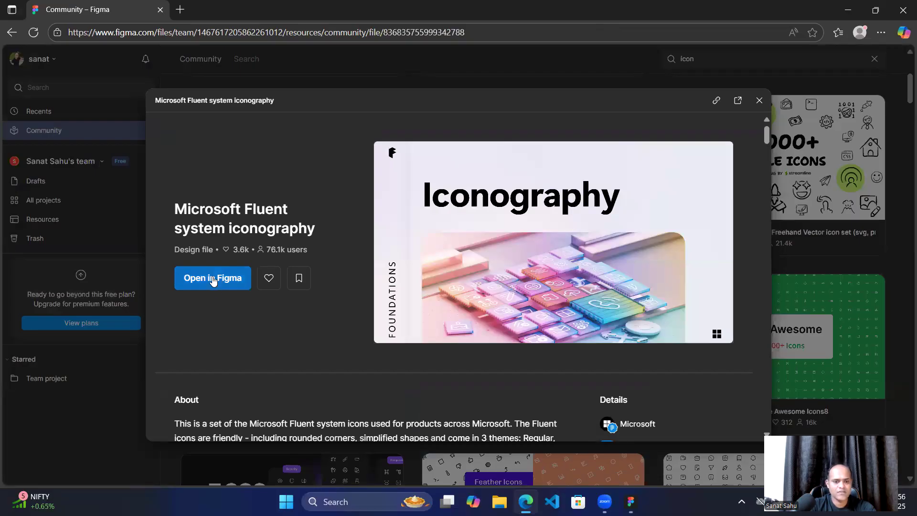
{"action": "left_click", "coordinate": [213, 277]}
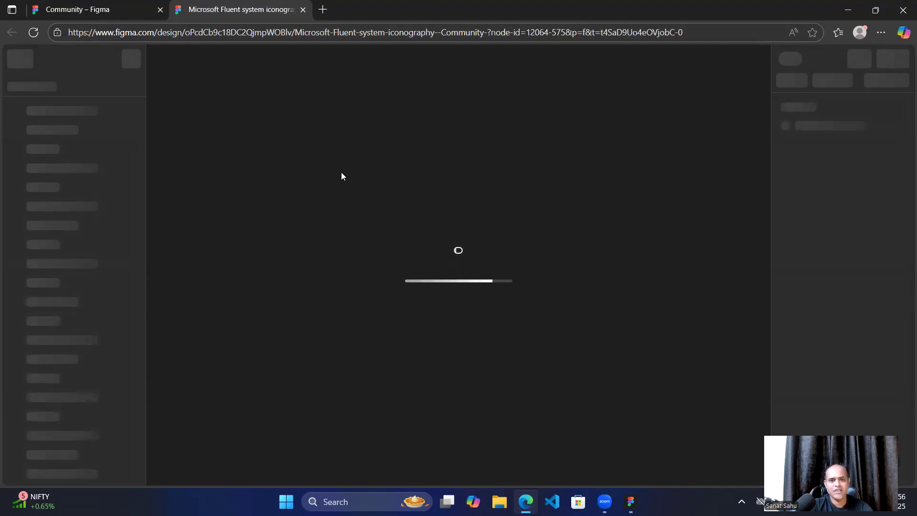
{"action": "left_click", "coordinate": [106, 8]}
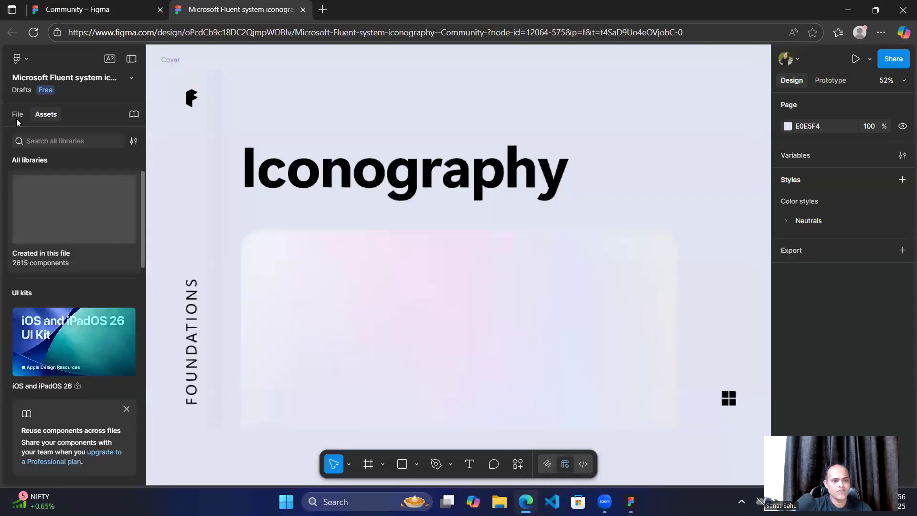
Examine the Intro & Changelog page and the System icons page of the iconography file.
{"action": "left_click", "coordinate": [17, 118]}
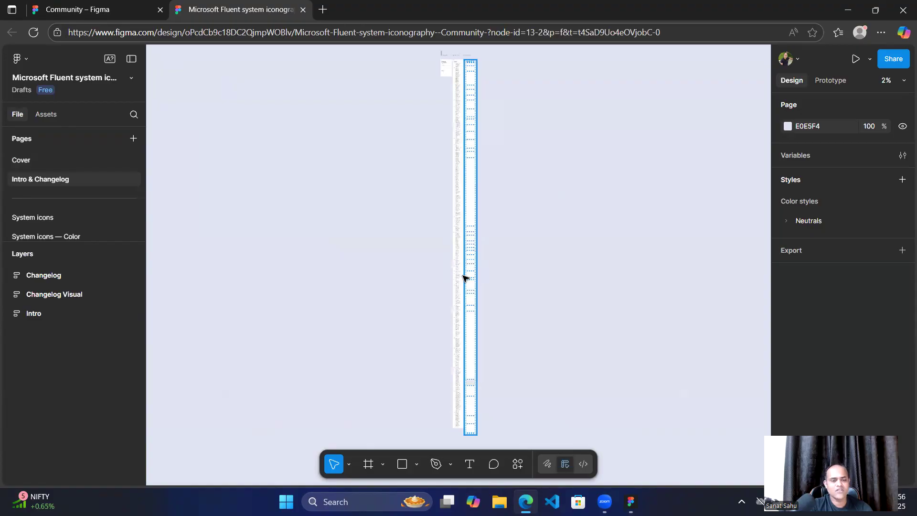
{"action": "scroll", "coordinate": [83, 196], "scroll_direction": "down", "scroll_amount": 2}
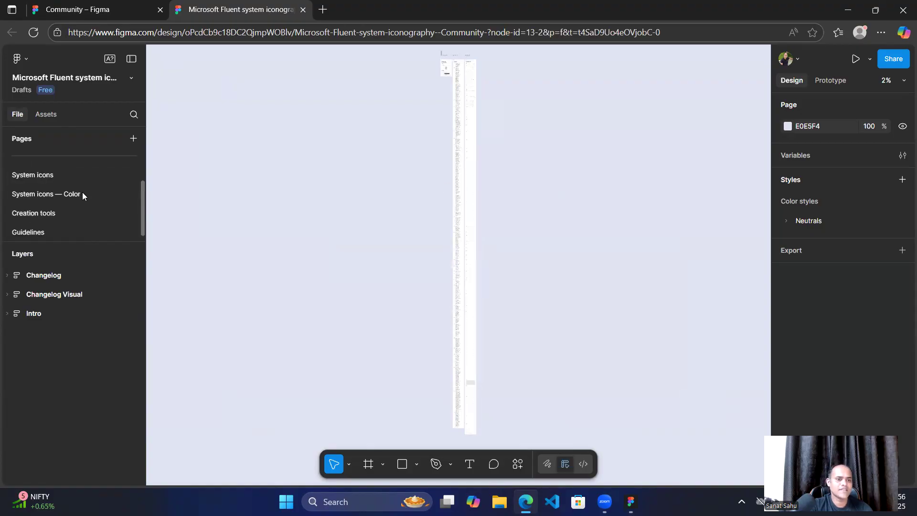
{"action": "left_click", "coordinate": [44, 173]}
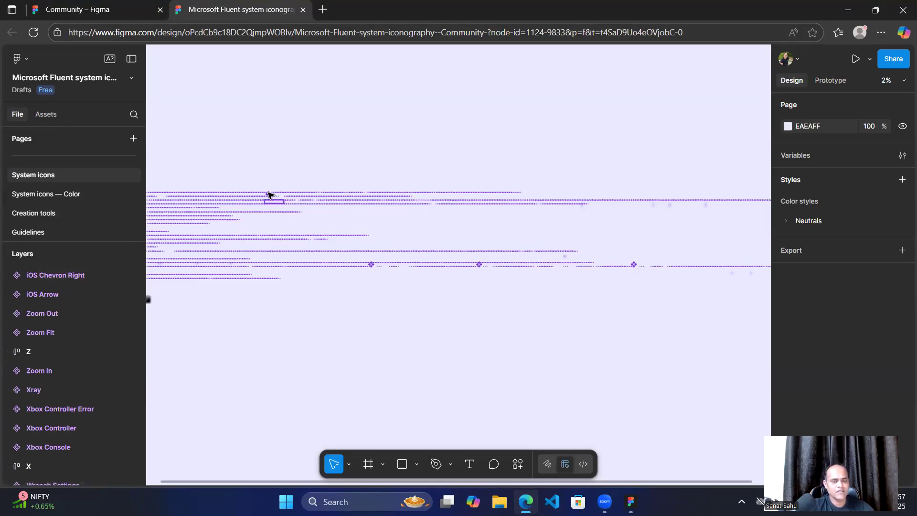
{"action": "scroll", "coordinate": [269, 195], "scroll_direction": "up", "scroll_amount": 5}
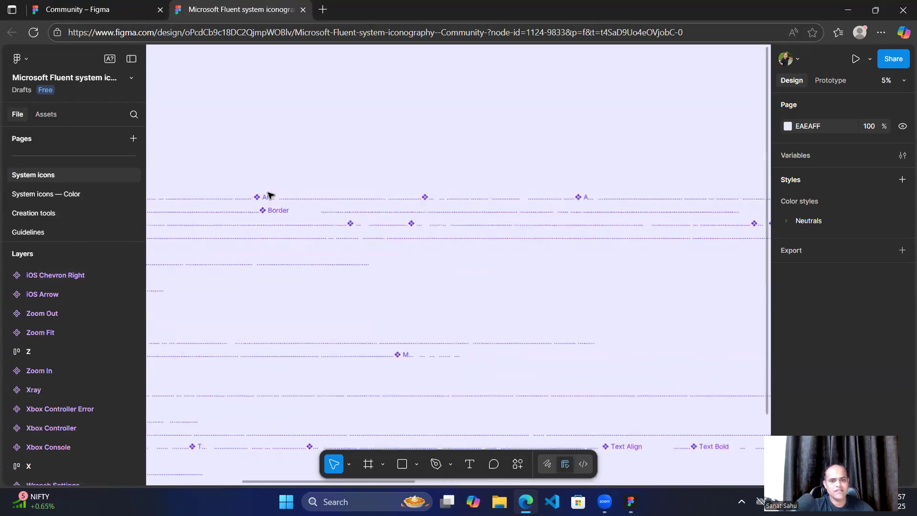
{"action": "scroll", "coordinate": [269, 195], "scroll_direction": "up", "scroll_amount": 2}
{"action": "scroll", "coordinate": [320, 236], "scroll_direction": "left", "scroll_amount": 5}
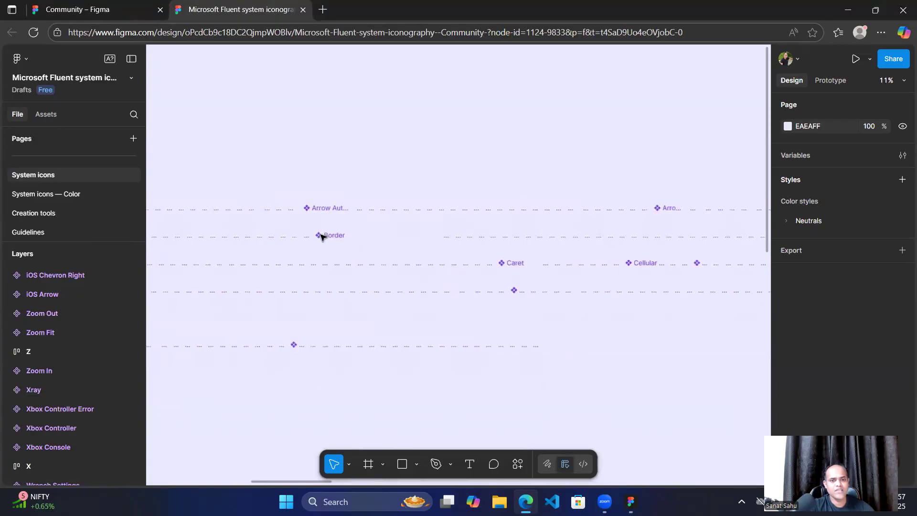
{"action": "scroll", "coordinate": [322, 236], "scroll_direction": "left", "scroll_amount": 5}
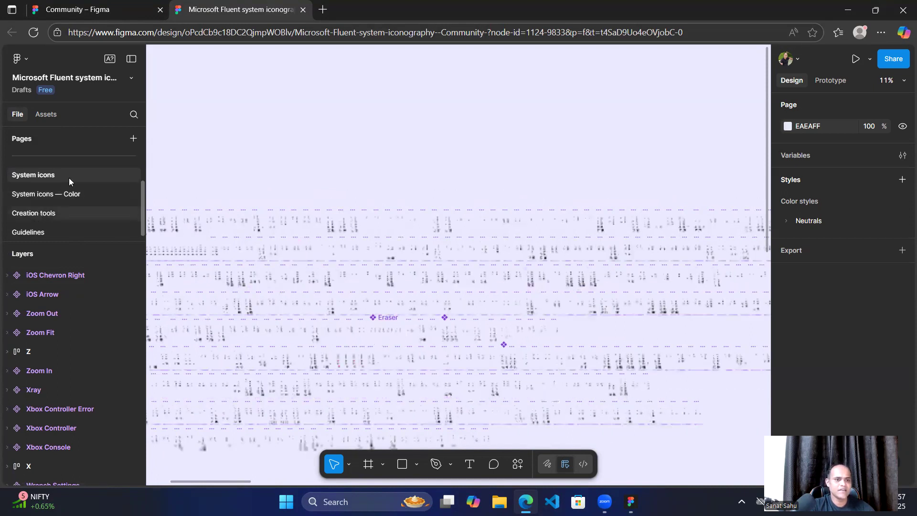
Examine the alphabetically grouped icon components on the System icons — Color page.
{"action": "left_click", "coordinate": [40, 195]}
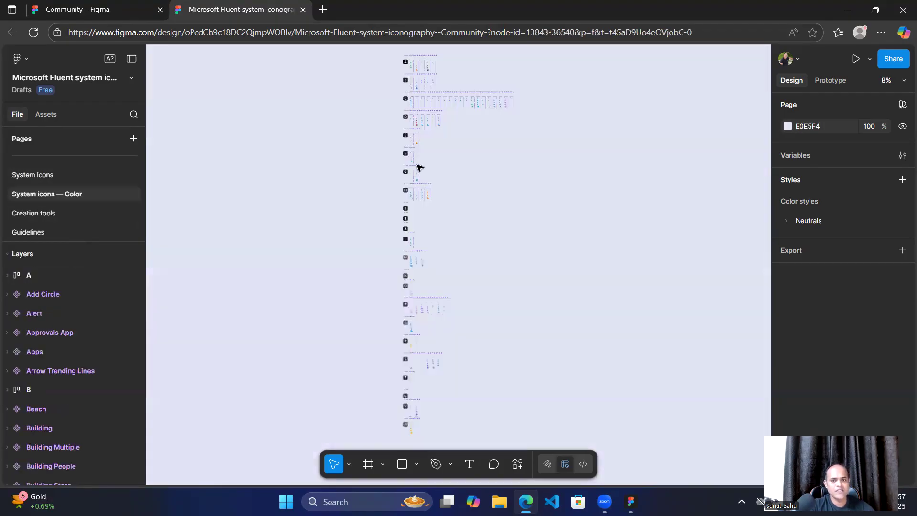
{"action": "scroll", "coordinate": [418, 167], "scroll_direction": "up", "scroll_amount": 5}
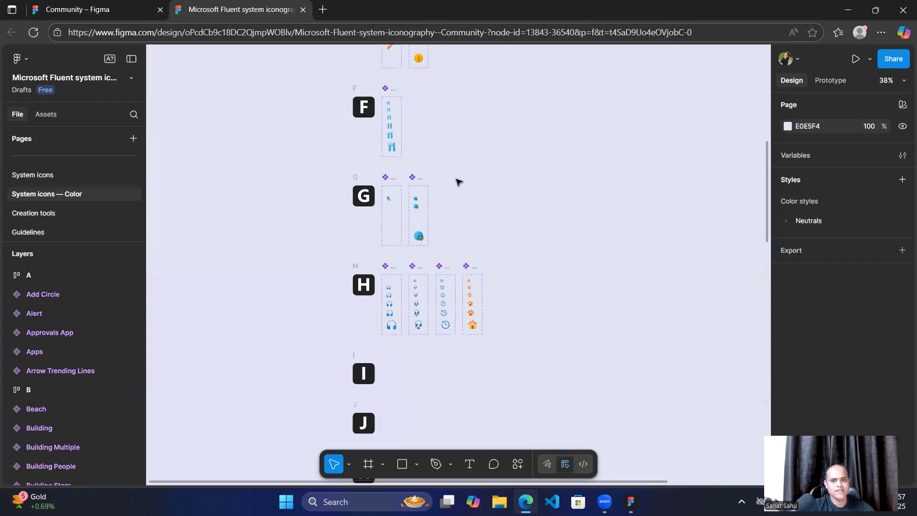
{"action": "scroll", "coordinate": [459, 182], "scroll_direction": "up", "scroll_amount": 3}
{"action": "scroll", "coordinate": [458, 183], "scroll_direction": "up", "scroll_amount": 1}
{"action": "scroll", "coordinate": [459, 182], "scroll_direction": "down", "scroll_amount": 4}
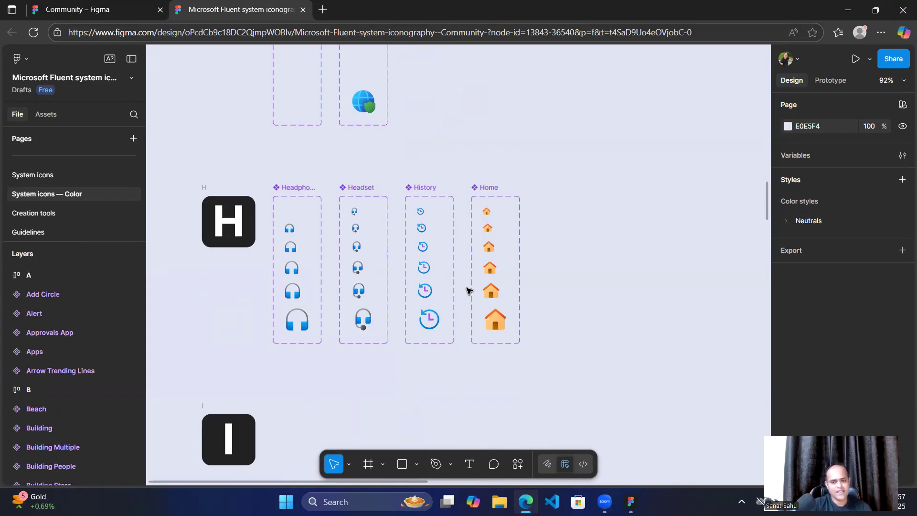
{"action": "scroll", "coordinate": [351, 408], "scroll_direction": "down", "scroll_amount": 15}
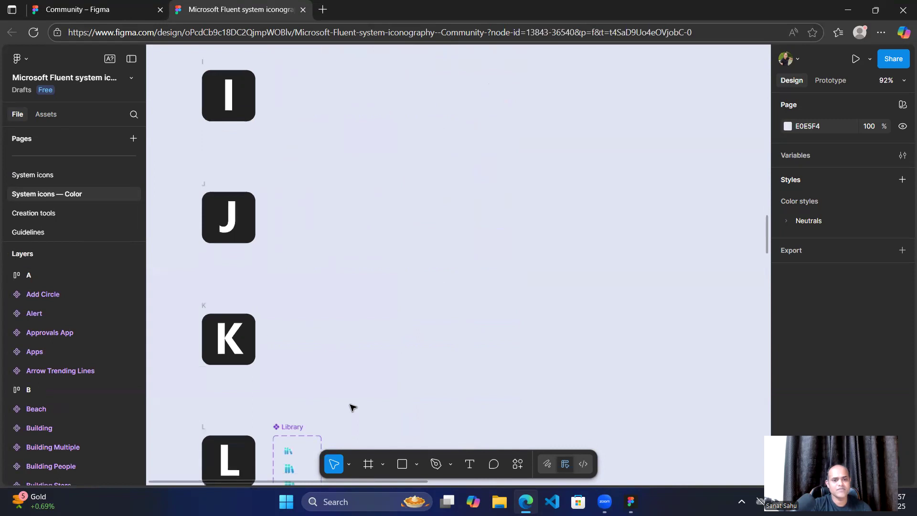
{"action": "scroll", "coordinate": [352, 408], "scroll_direction": "down", "scroll_amount": 12}
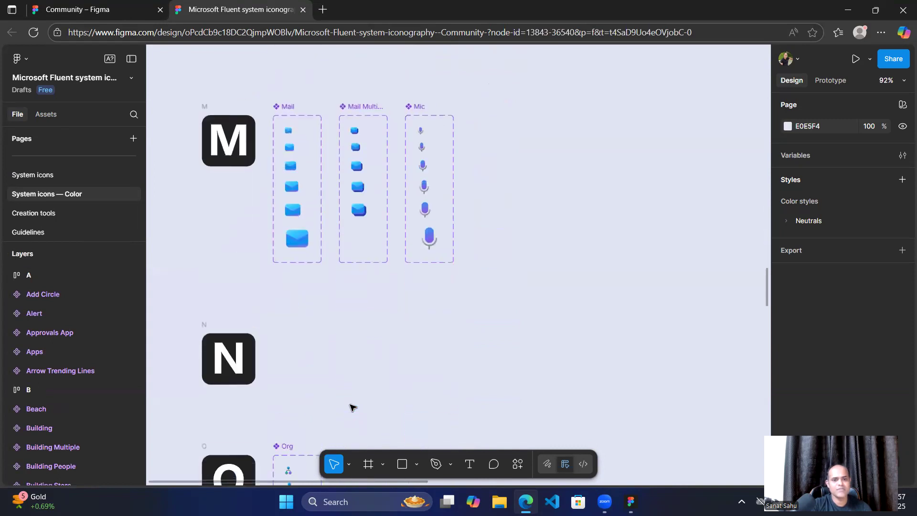
{"action": "scroll", "coordinate": [353, 407], "scroll_direction": "down", "scroll_amount": 10}
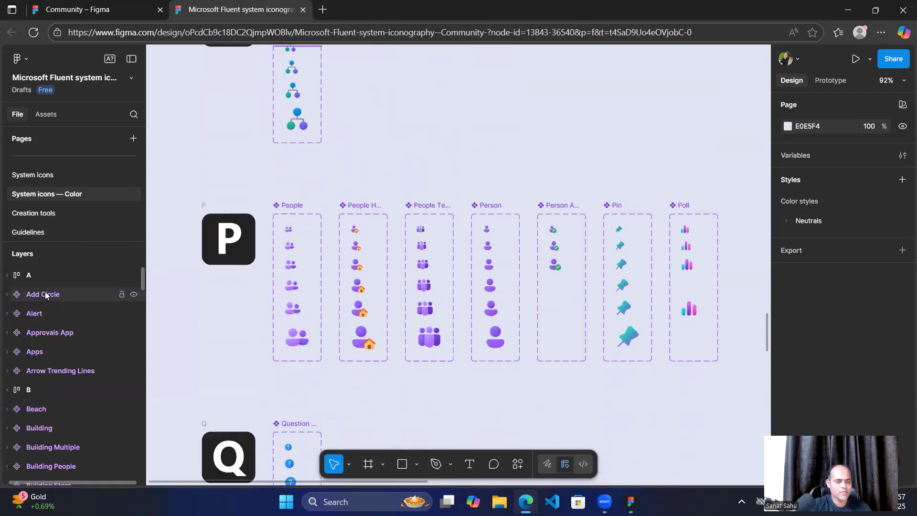
{"action": "scroll", "coordinate": [45, 291], "scroll_direction": "down", "scroll_amount": 10}
{"action": "scroll", "coordinate": [45, 292], "scroll_direction": "up", "scroll_amount": 10}
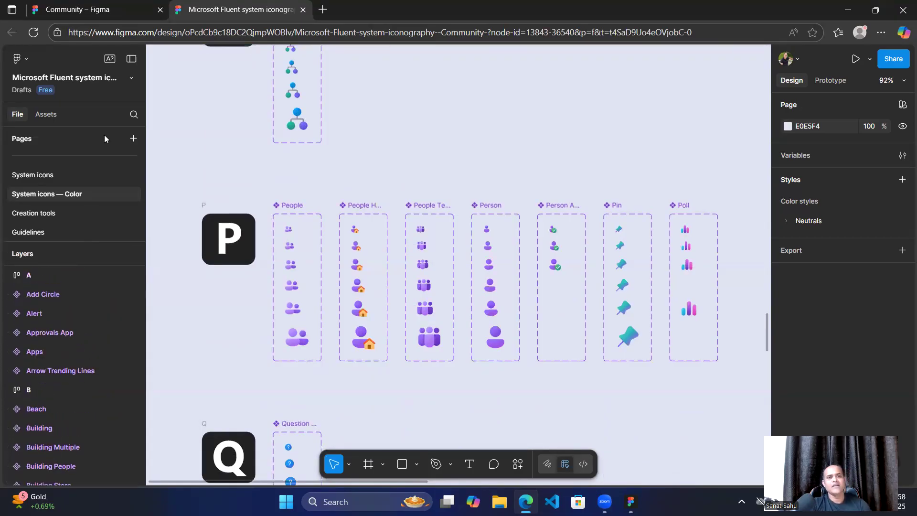
Close the iconography file and its community preview, and search the Community for "mockups".
{"action": "key", "text": "ctrl+w"}
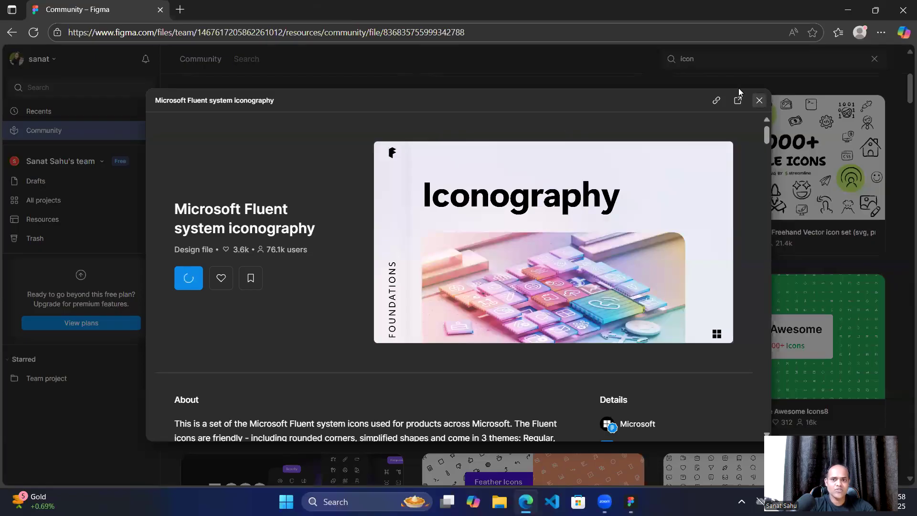
{"action": "left_click", "coordinate": [759, 100]}
{"action": "left_click", "coordinate": [689, 59]}
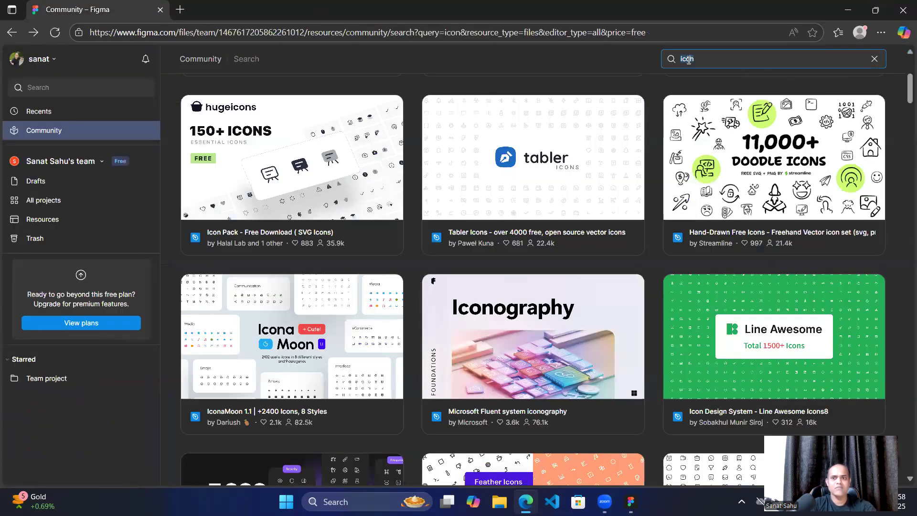
{"action": "type", "text": "mockups"}
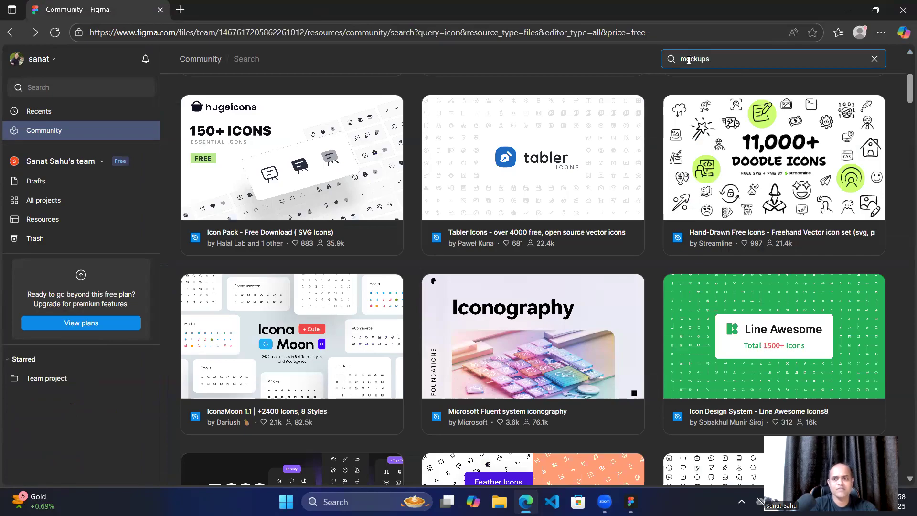
{"action": "key", "text": "Return"}
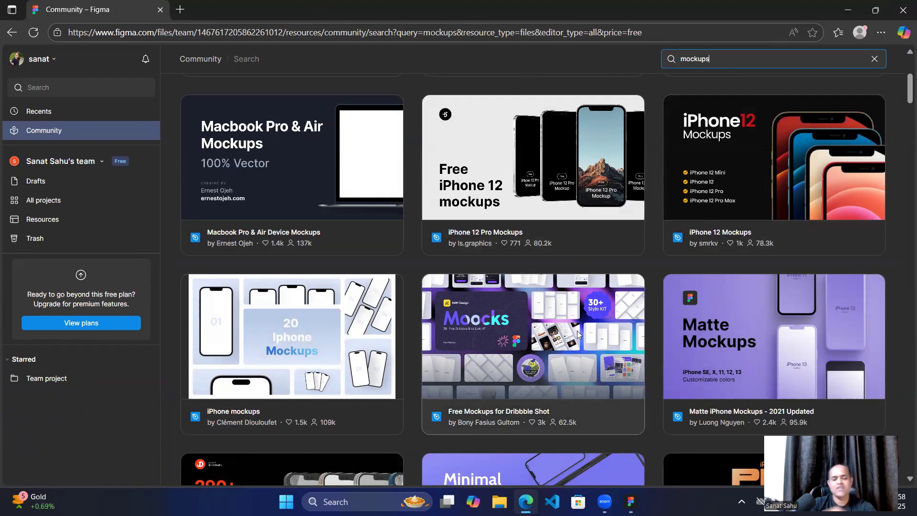
Look through the free device, browser and product mockups in the Community search results.
{"action": "scroll", "coordinate": [577, 334], "scroll_direction": "down", "scroll_amount": 2}
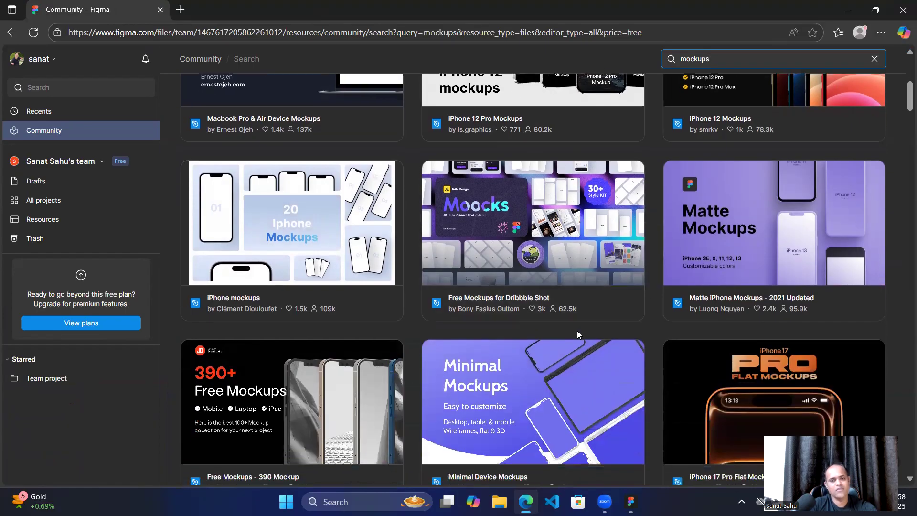
{"action": "scroll", "coordinate": [577, 331], "scroll_direction": "down", "scroll_amount": 5}
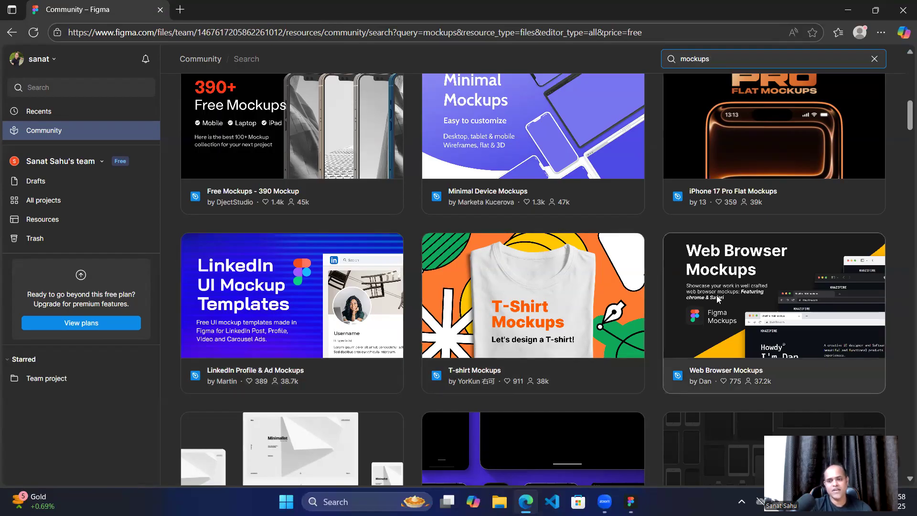
{"action": "scroll", "coordinate": [716, 296], "scroll_direction": "down", "scroll_amount": 5}
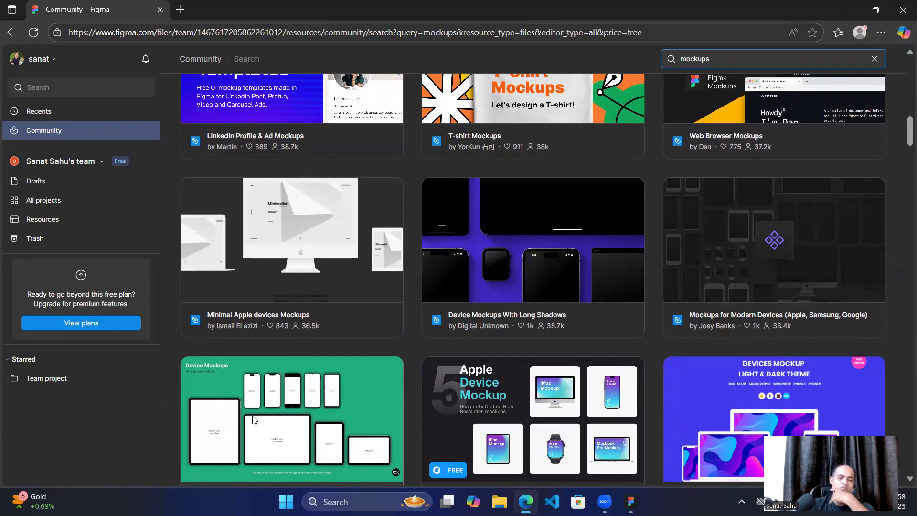
{"action": "scroll", "coordinate": [547, 412], "scroll_direction": "down", "scroll_amount": 5}
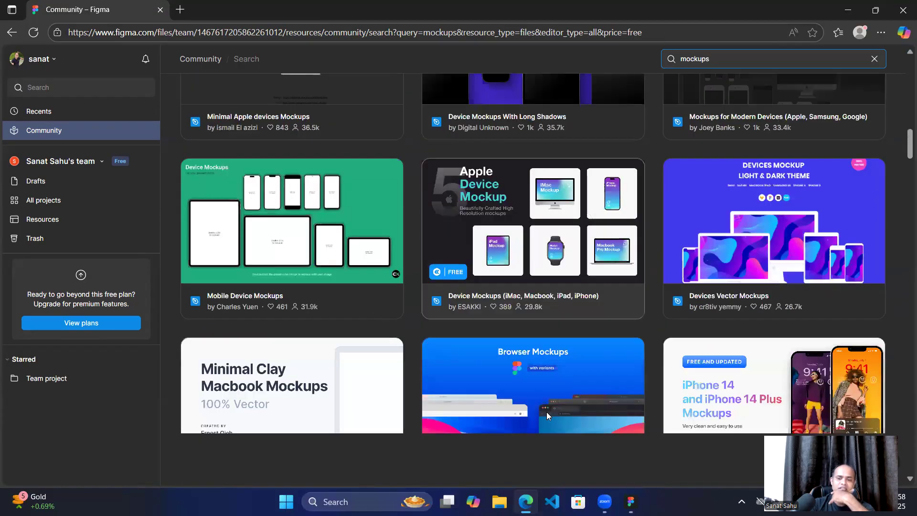
{"action": "scroll", "coordinate": [546, 412], "scroll_direction": "down", "scroll_amount": 8}
{"action": "scroll", "coordinate": [547, 411], "scroll_direction": "down", "scroll_amount": 10}
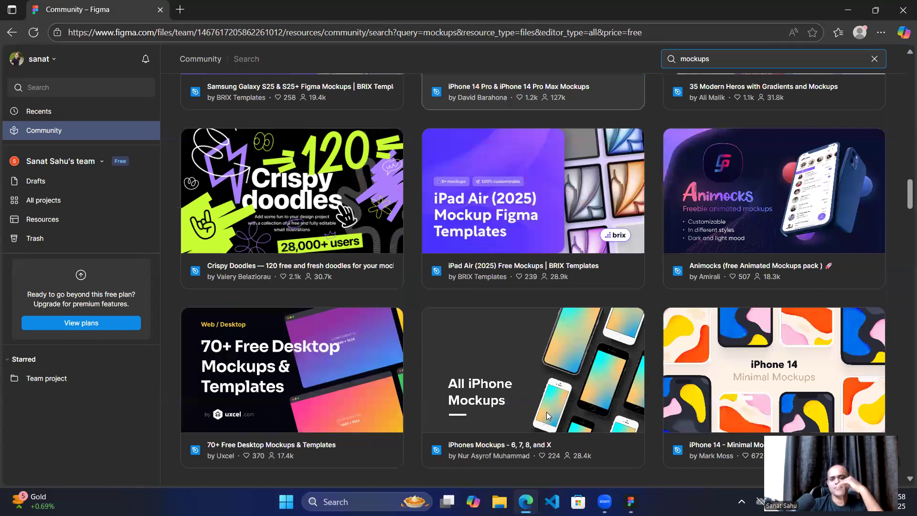
Examine further free phone, laptop, book cover and video player mockups deeper in the Community search results.
{"action": "scroll", "coordinate": [546, 412], "scroll_direction": "down", "scroll_amount": 5}
{"action": "scroll", "coordinate": [547, 412], "scroll_direction": "down", "scroll_amount": 5}
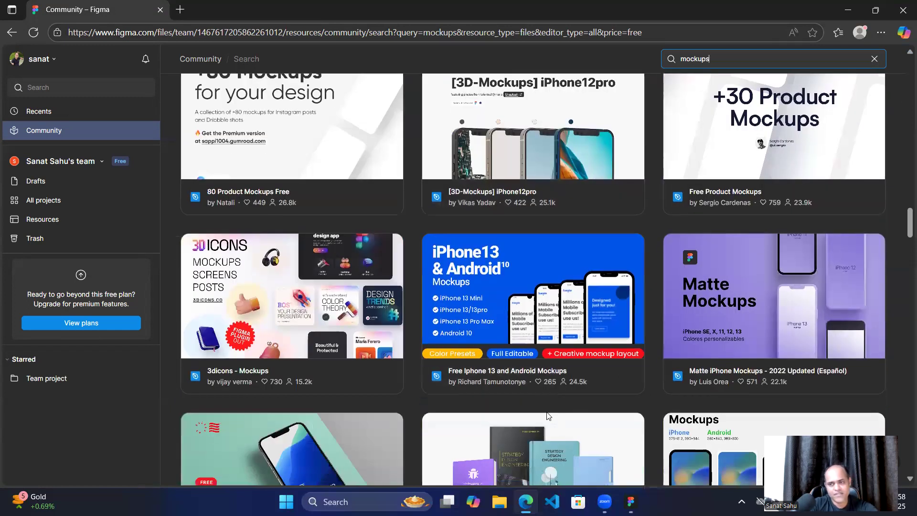
{"action": "scroll", "coordinate": [547, 415], "scroll_direction": "down", "scroll_amount": 3}
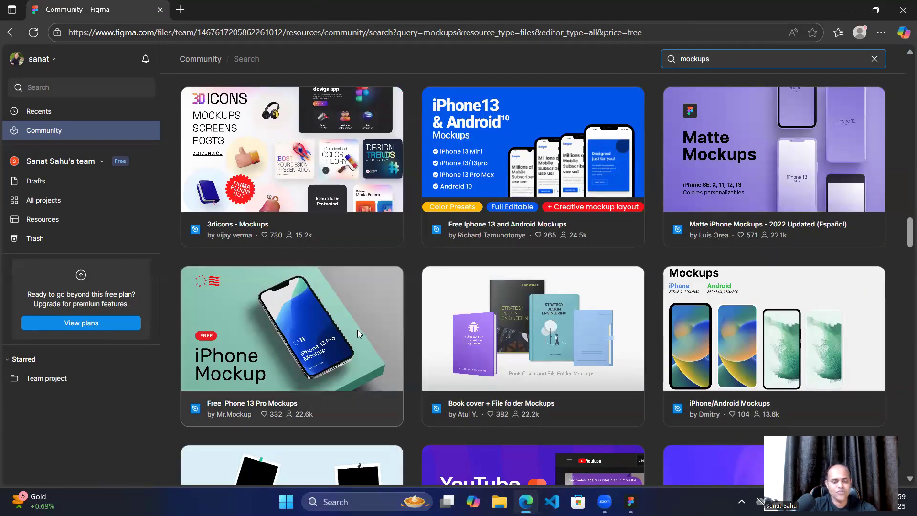
{"action": "scroll", "coordinate": [410, 360], "scroll_direction": "down", "scroll_amount": 4}
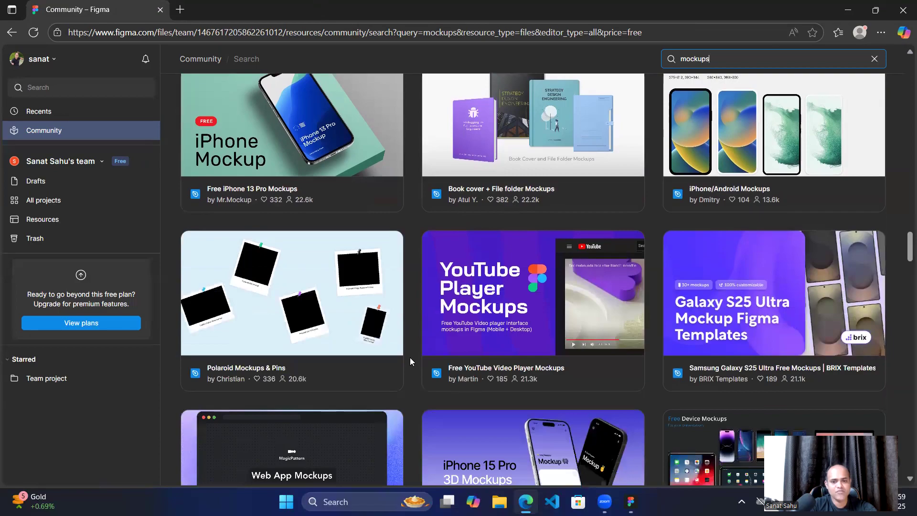
{"action": "scroll", "coordinate": [410, 357], "scroll_direction": "down", "scroll_amount": 1}
{"action": "scroll", "coordinate": [344, 280], "scroll_direction": "down", "scroll_amount": 1}
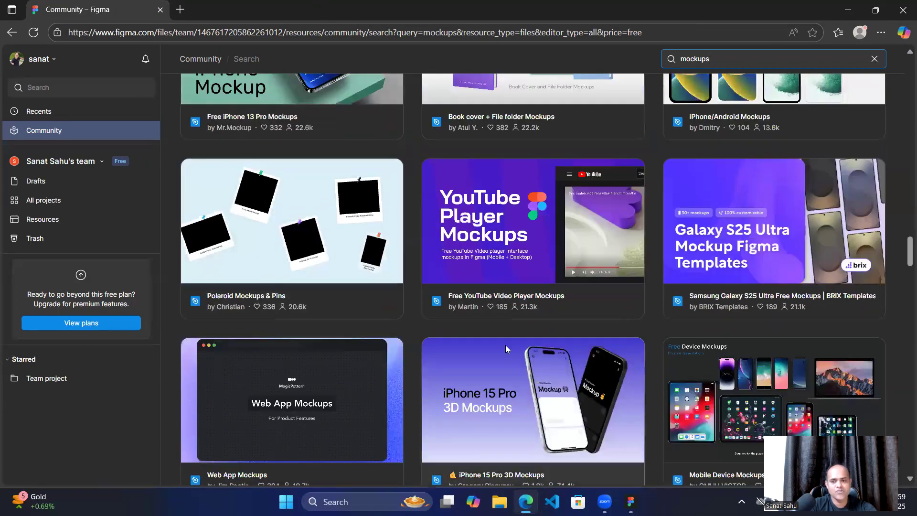
{"action": "scroll", "coordinate": [505, 345], "scroll_direction": "down", "scroll_amount": 4}
{"action": "scroll", "coordinate": [506, 349], "scroll_direction": "down", "scroll_amount": 15}
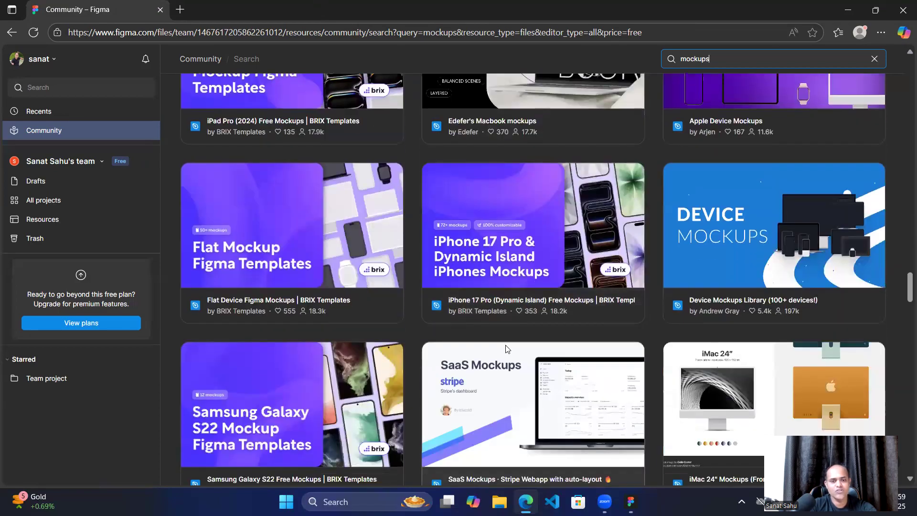
{"action": "scroll", "coordinate": [33, 116], "scroll_direction": "up", "scroll_amount": 4}
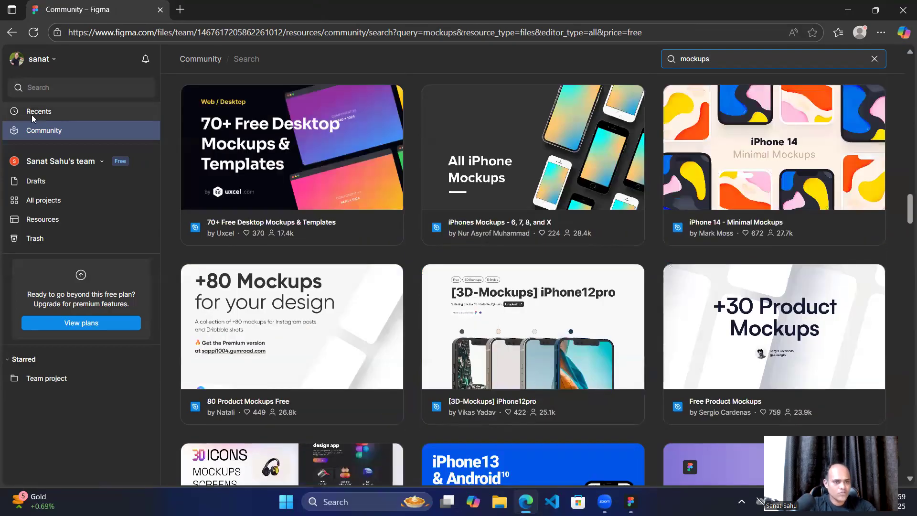
Open the team's Drafts, and switch to the Untitled design file in the Figma desktop app with its window maximized.
{"action": "left_click", "coordinate": [41, 186]}
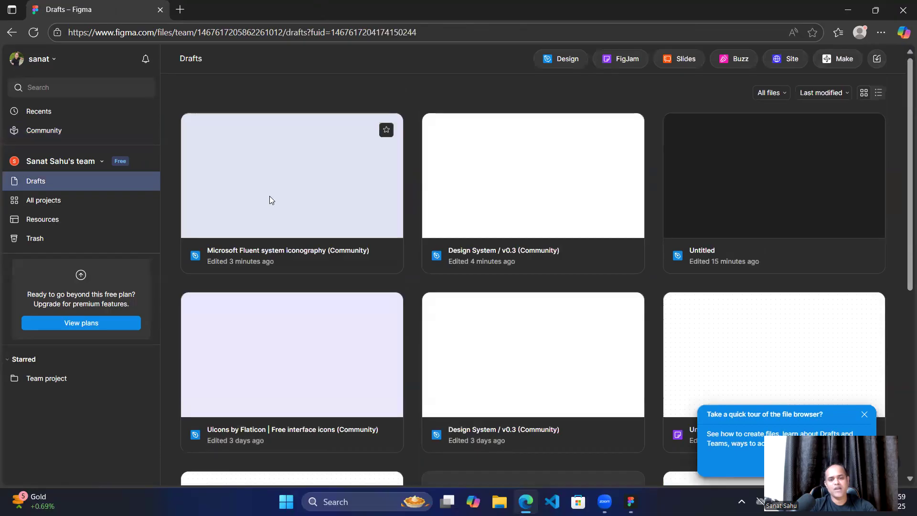
{"action": "mouse_move", "coordinate": [631, 501]}
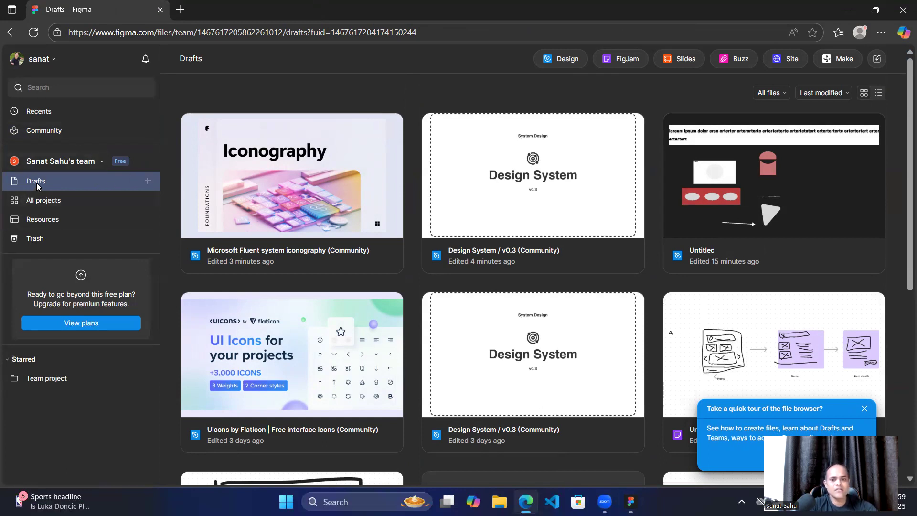
{"action": "scroll", "coordinate": [817, 179], "scroll_direction": "down", "scroll_amount": 1}
{"action": "left_click", "coordinate": [738, 163]}
{"action": "double_click", "coordinate": [737, 163]}
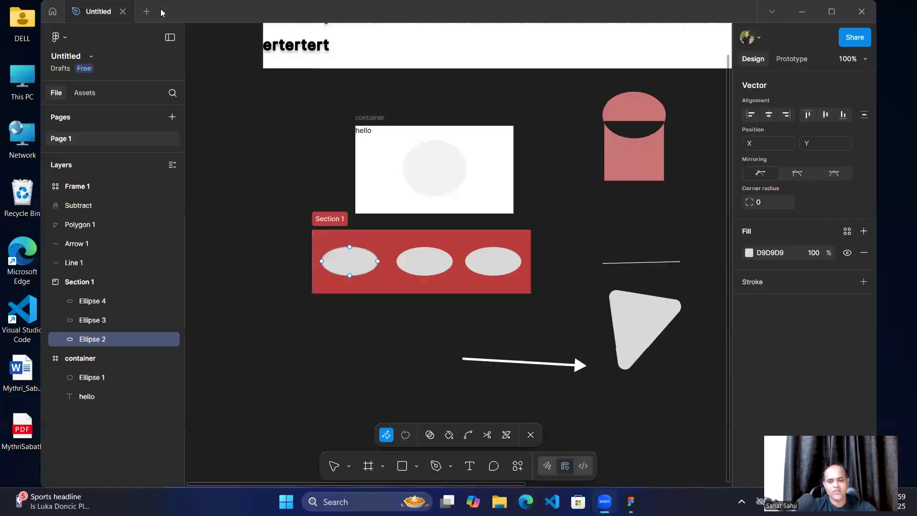
{"action": "left_click", "coordinate": [630, 502]}
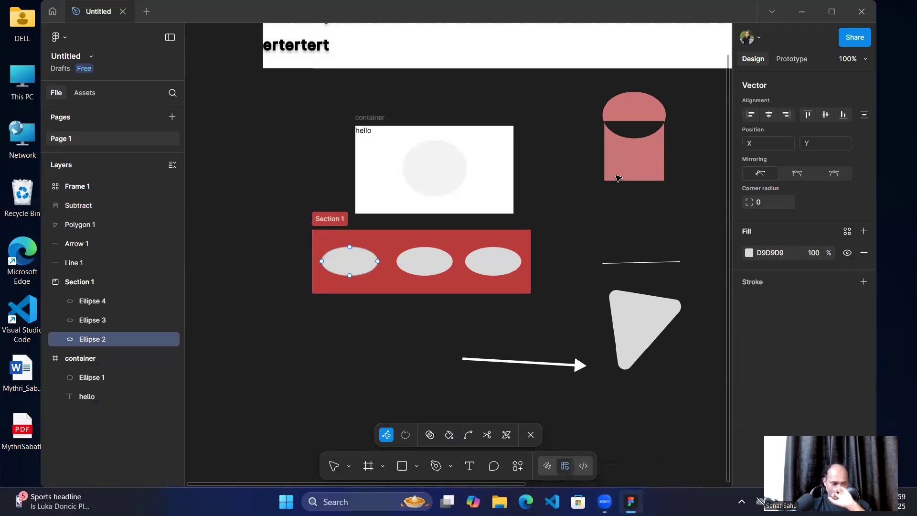
{"action": "double_click", "coordinate": [144, 27]}
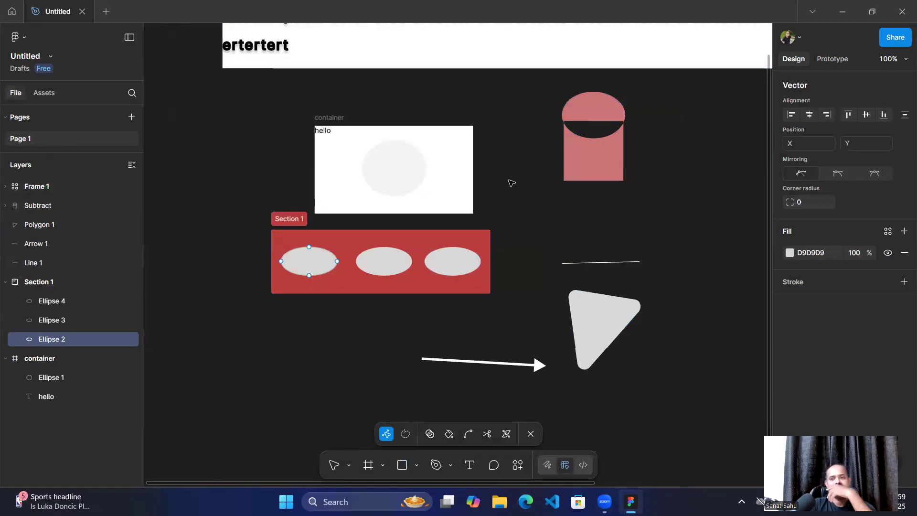
Look through the Untitled file's options, including adding it to the sidebar and its file color profile.
{"action": "left_click", "coordinate": [51, 57]}
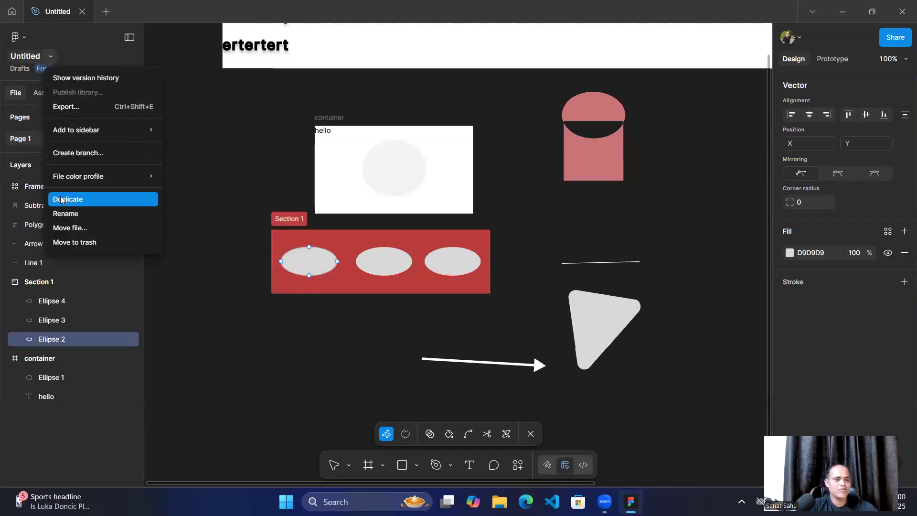
{"action": "mouse_move", "coordinate": [68, 123]}
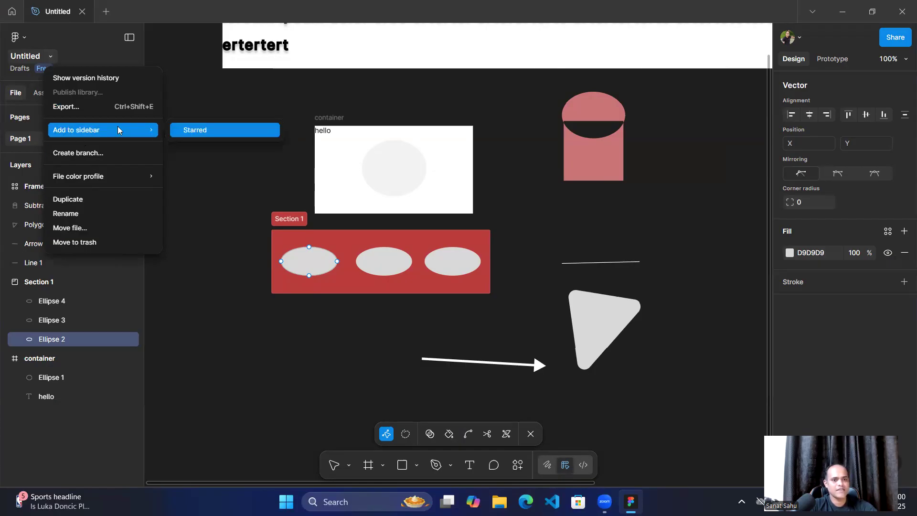
{"action": "mouse_move", "coordinate": [119, 185]}
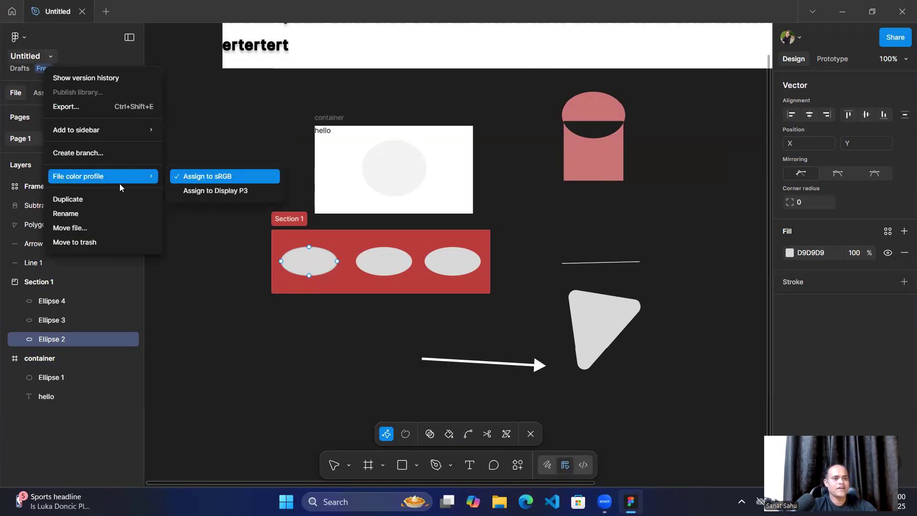
{"action": "left_click", "coordinate": [204, 296]}
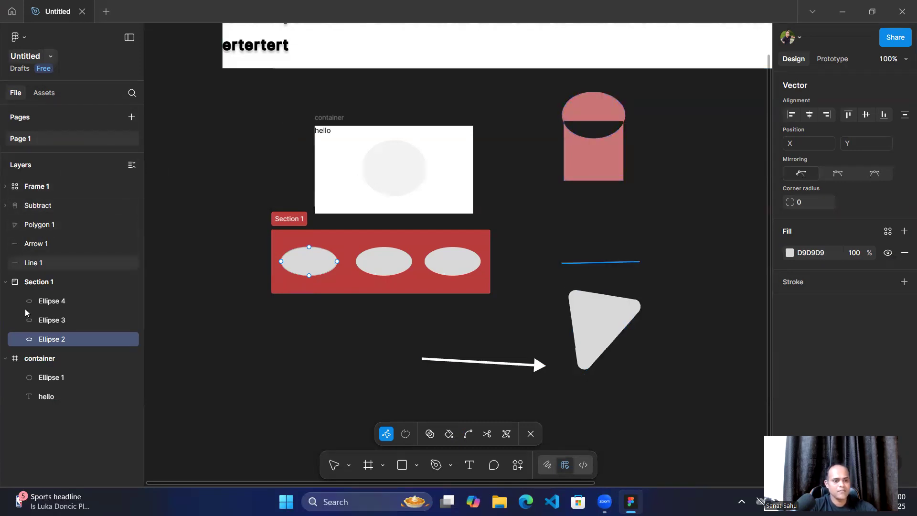
Collapse the Section 1 and container layers, and leave the ellipse's vector editing with nothing selected.
{"action": "left_click", "coordinate": [5, 282]}
{"action": "left_click", "coordinate": [5, 301]}
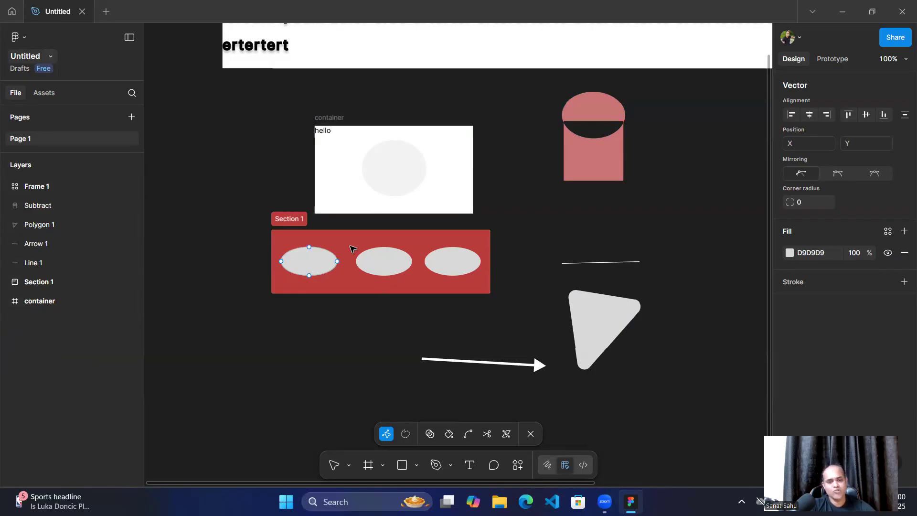
{"action": "key", "text": "Escape"}
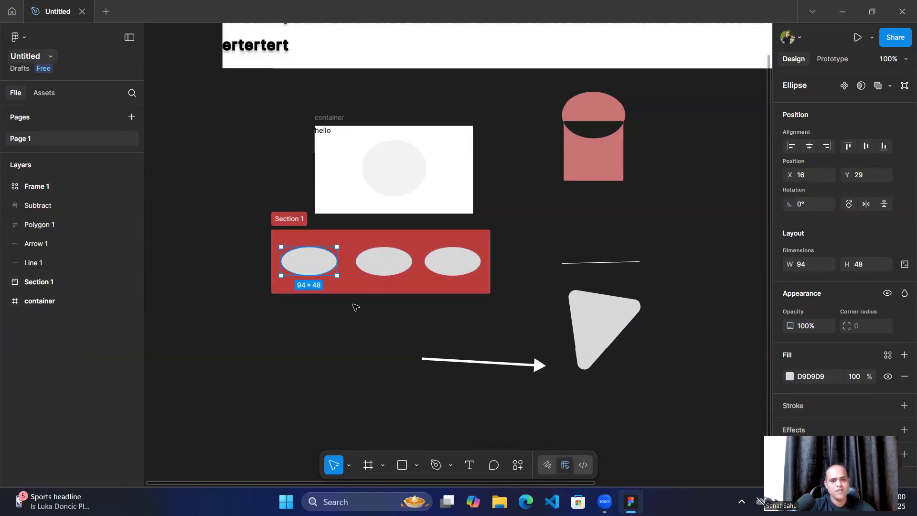
{"action": "left_click", "coordinate": [255, 370]}
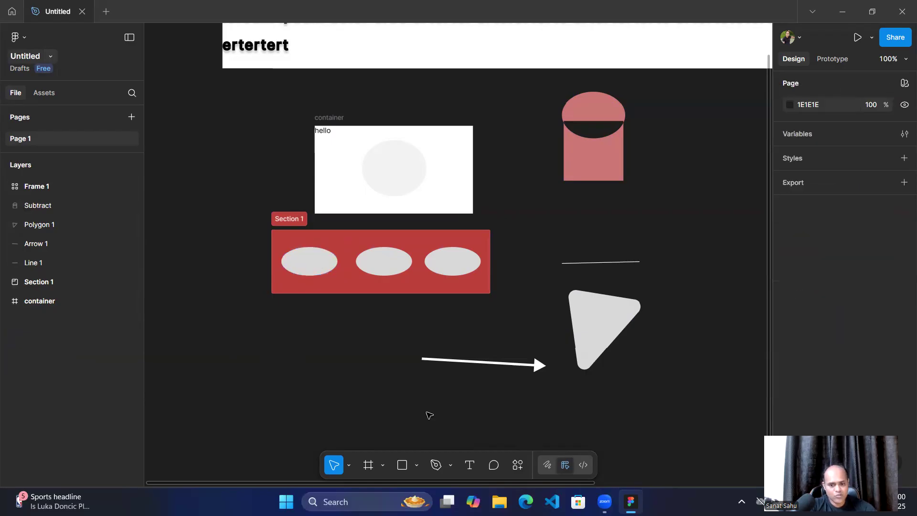
Draw a rectangle about 109 × 124 below and left of Section 1, and place a duplicate beside it with about 33 spacing.
{"action": "left_click", "coordinate": [415, 466]}
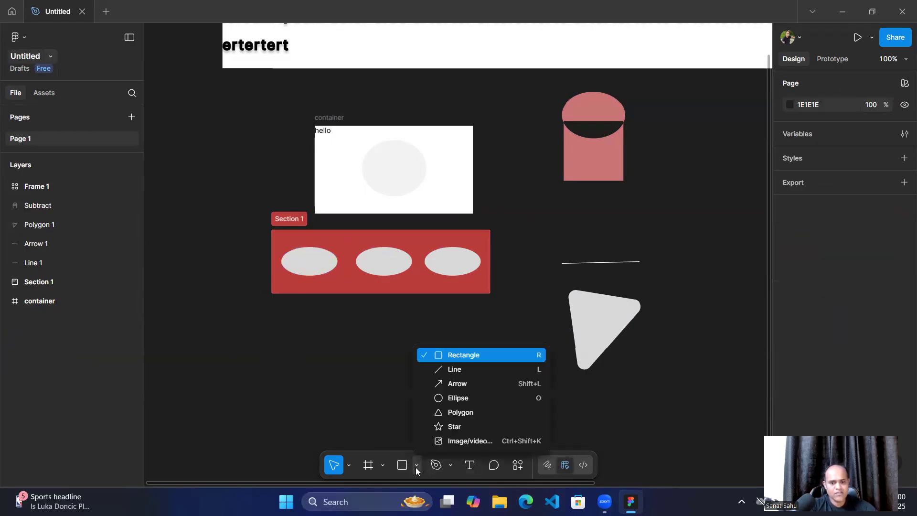
{"action": "left_click", "coordinate": [462, 355]}
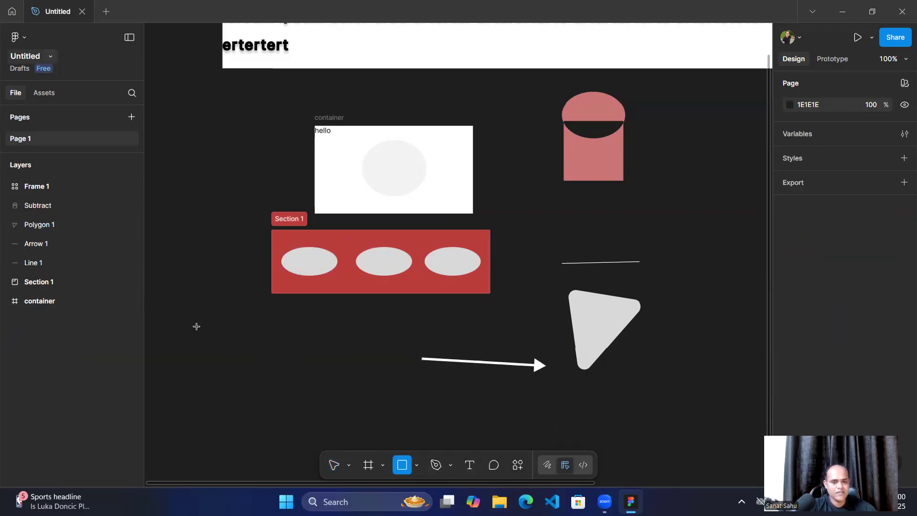
{"action": "left_click_drag", "start_coordinate": [197, 323], "coordinate": [262, 398]}
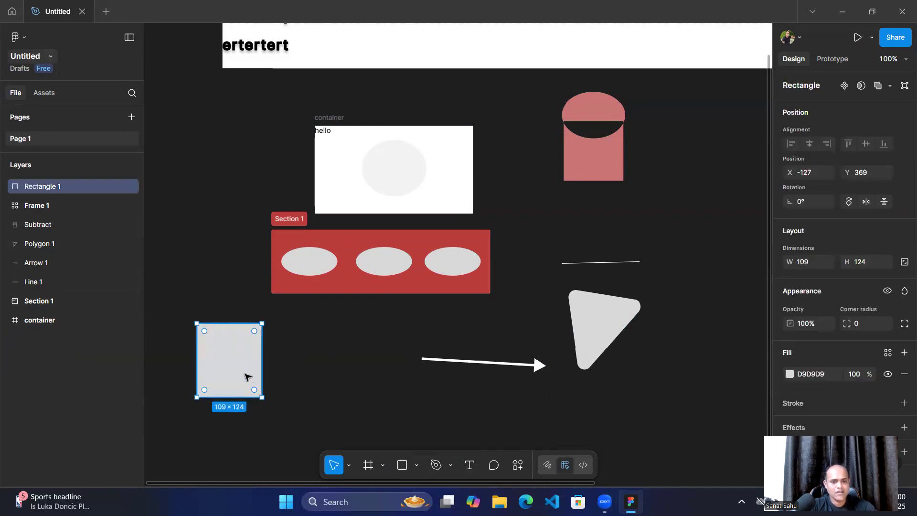
{"action": "key", "text": "ctrl+d"}
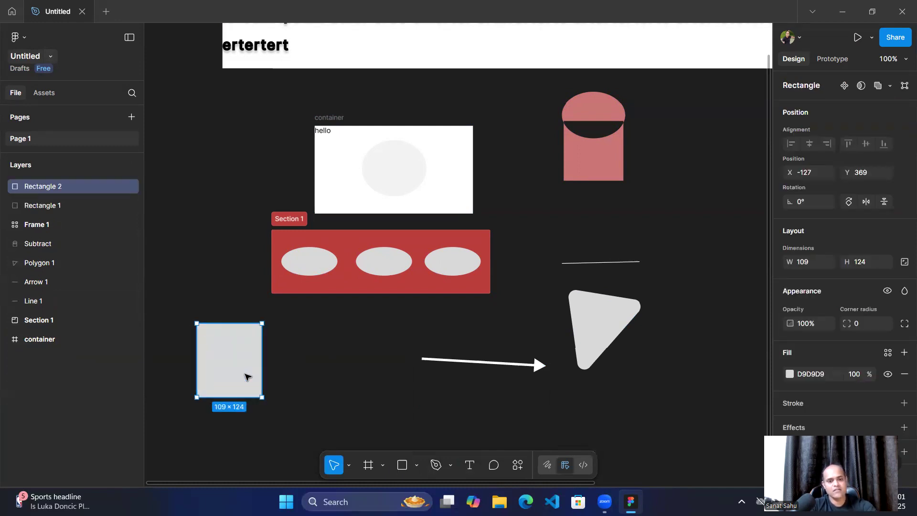
{"action": "left_click_drag", "start_coordinate": [241, 365], "coordinate": [327, 364]}
{"action": "left_click", "coordinate": [242, 423]}
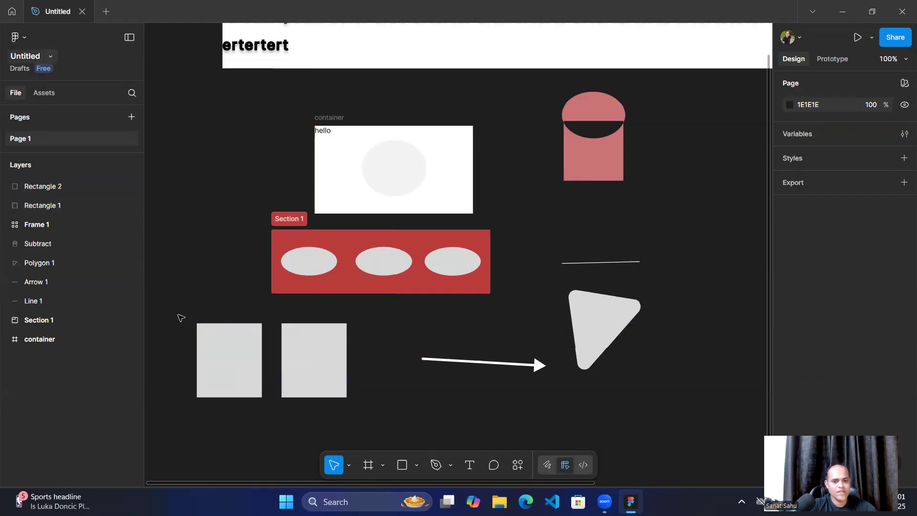
Group the two rectangles and move the group slightly up and to the right, to about X -114, Y 360.
{"action": "left_click_drag", "start_coordinate": [182, 317], "coordinate": [369, 417]}
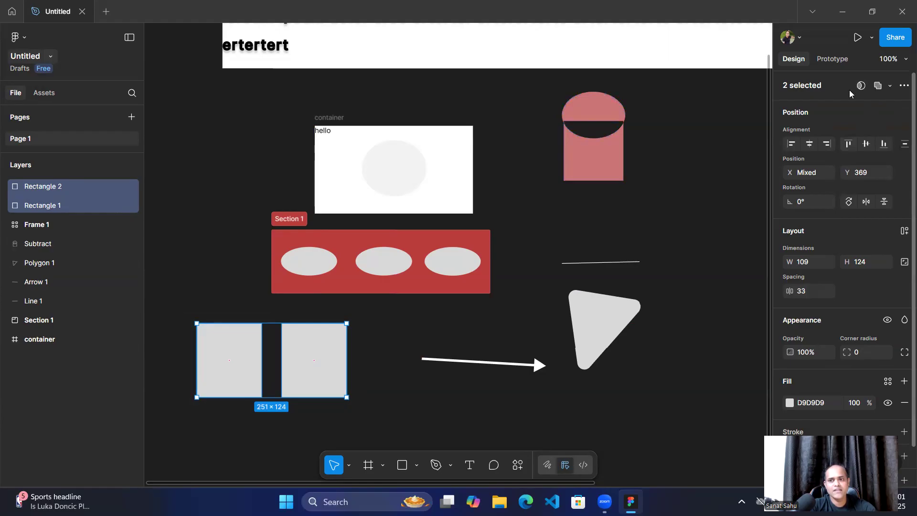
{"action": "left_click", "coordinate": [890, 86]}
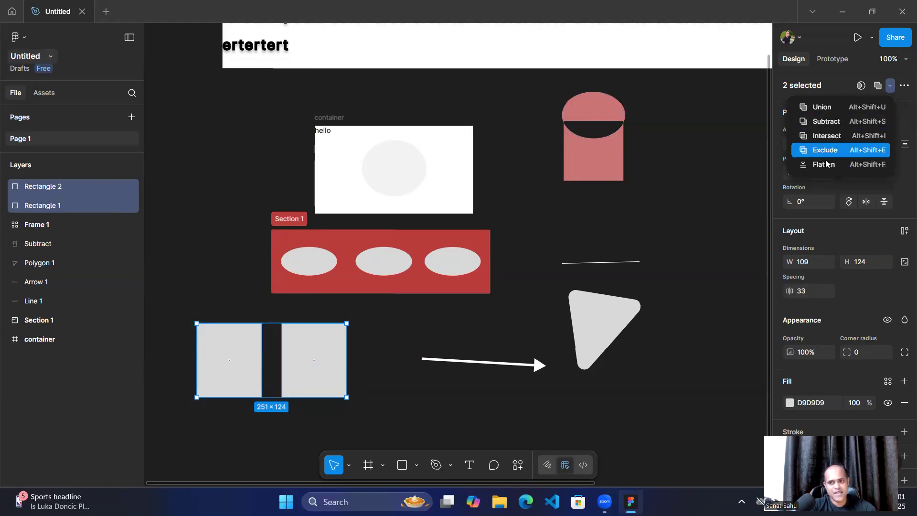
{"action": "left_click", "coordinate": [903, 87]}
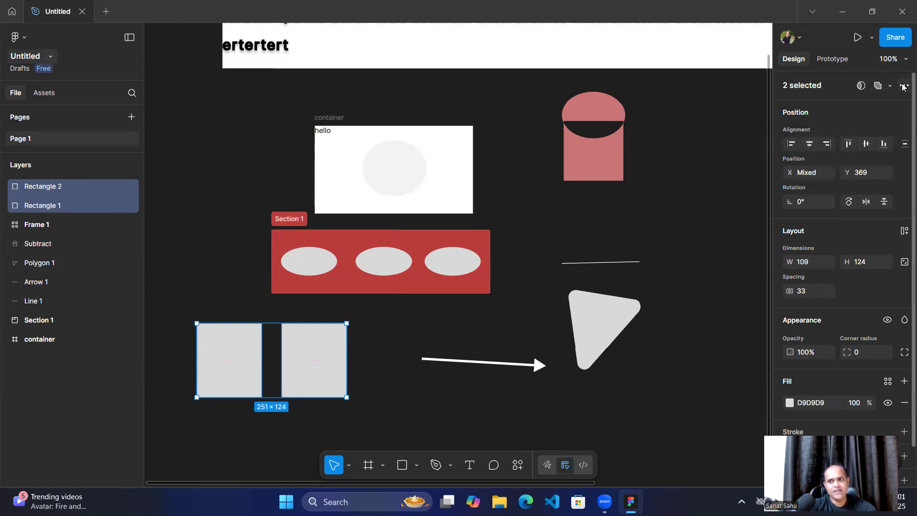
{"action": "right_click", "coordinate": [228, 352]}
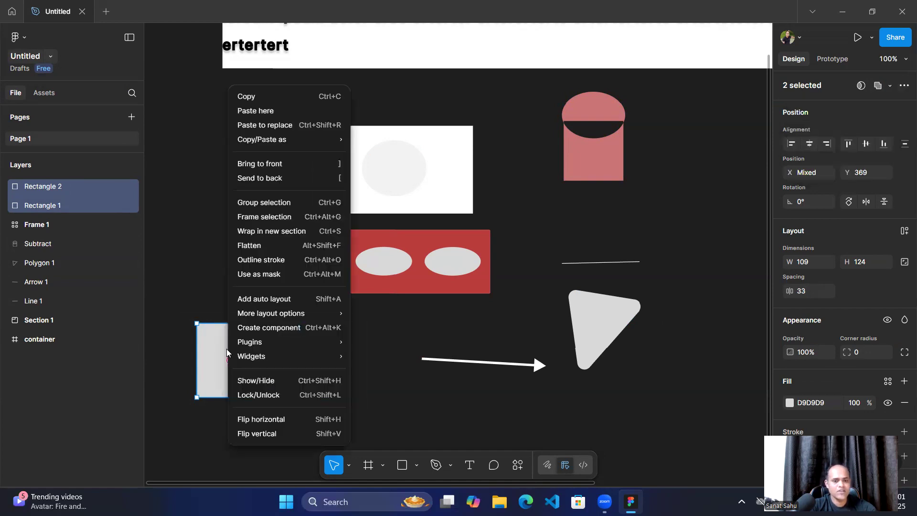
{"action": "left_click", "coordinate": [287, 204]}
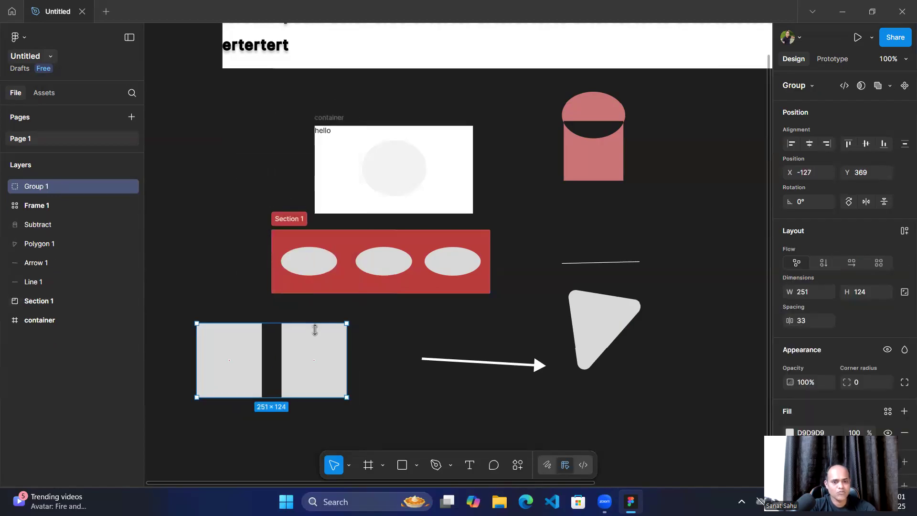
{"action": "mouse_move", "coordinate": [307, 358]}
{"action": "left_mouse_down"}
{"action": "mouse_move", "coordinate": [344, 376]}
{"action": "mouse_move", "coordinate": [301, 361]}
{"action": "mouse_move", "coordinate": [325, 351]}
{"action": "mouse_move", "coordinate": [315, 371]}
{"action": "mouse_move", "coordinate": [282, 344]}
{"action": "mouse_move", "coordinate": [317, 351]}
{"action": "left_mouse_up"}
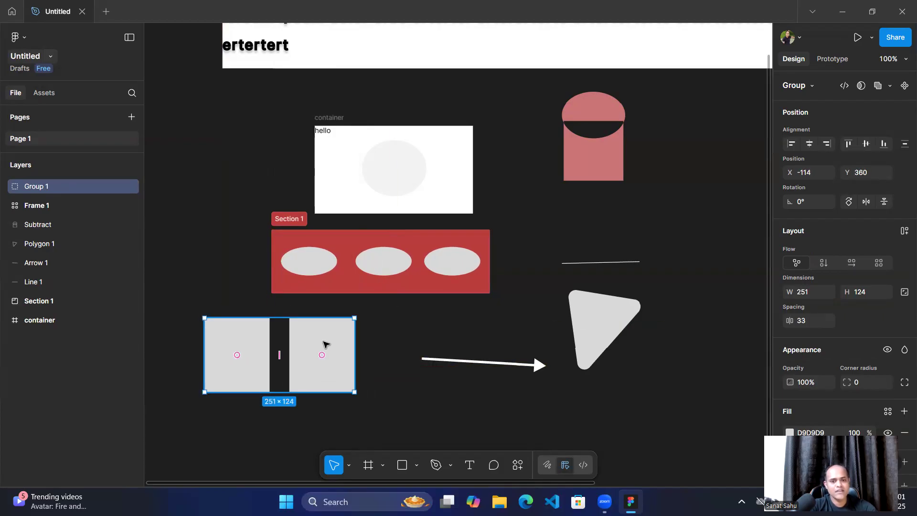
Change the fill of the right rectangle inside the group to dark red 8E2E2E.
{"action": "double_click", "coordinate": [325, 344]}
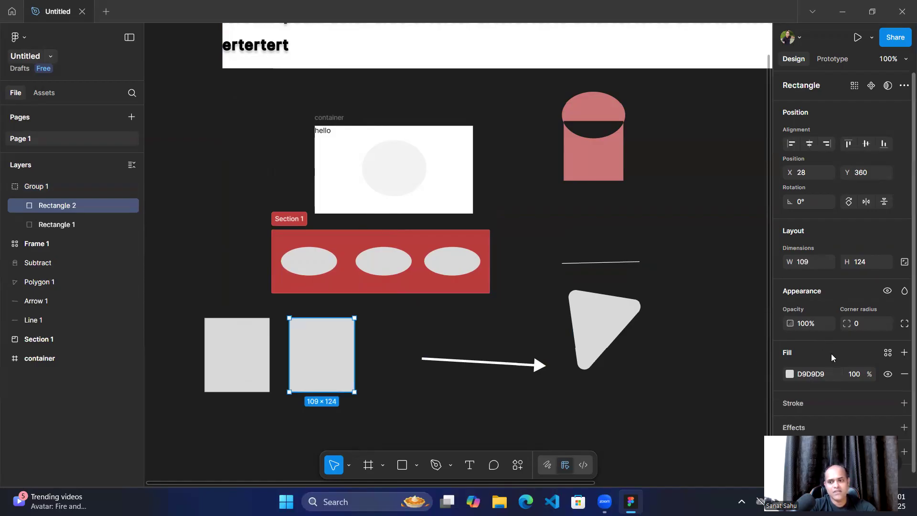
{"action": "left_click", "coordinate": [824, 374]}
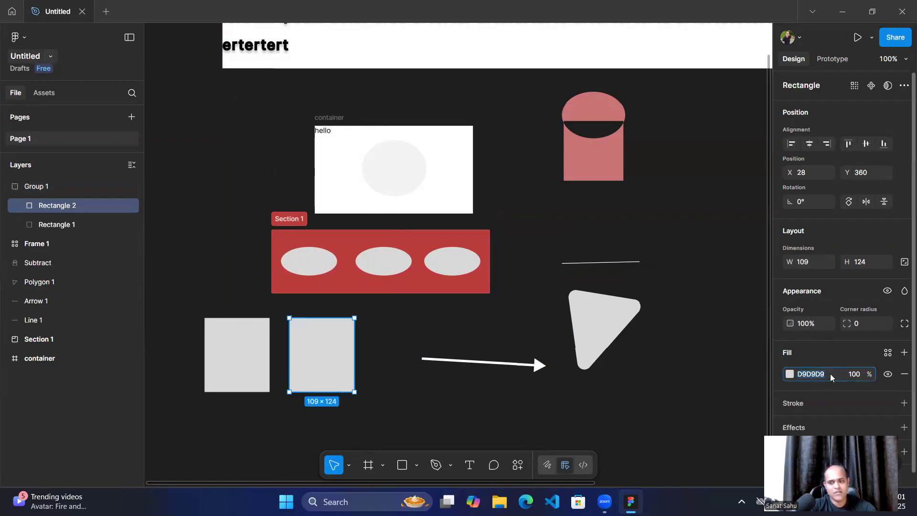
{"action": "left_click", "coordinate": [790, 374]}
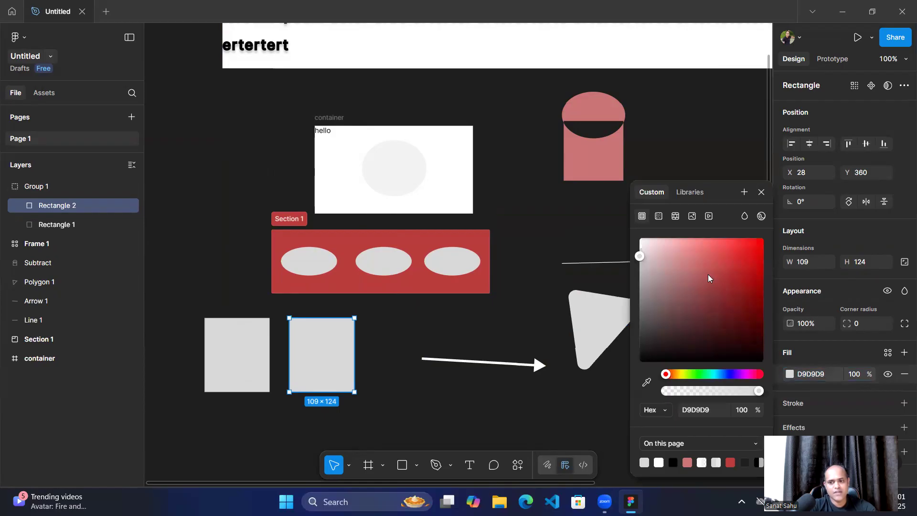
{"action": "left_click", "coordinate": [721, 280]}
{"action": "mouse_move", "coordinate": [721, 280]}
{"action": "left_mouse_down"}
{"action": "mouse_move", "coordinate": [697, 327]}
{"action": "mouse_move", "coordinate": [707, 291]}
{"action": "mouse_move", "coordinate": [726, 297]}
{"action": "left_mouse_up"}
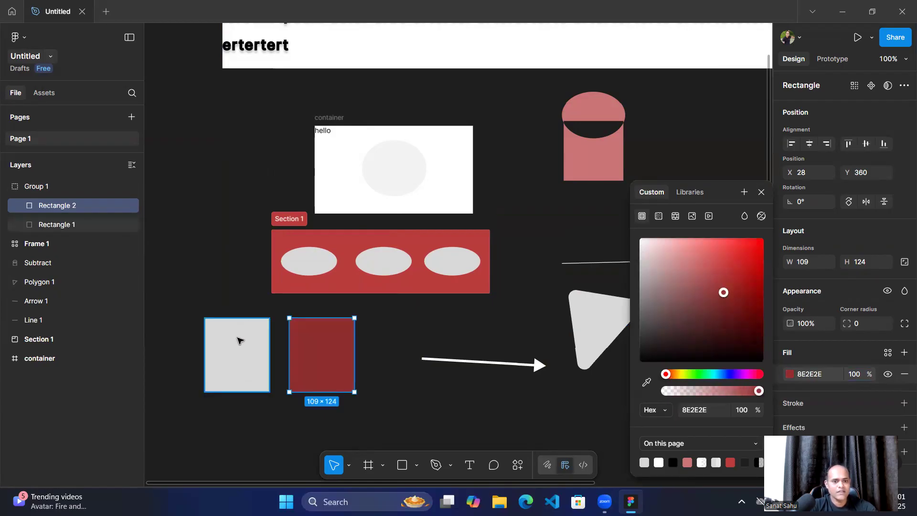
Replace the mixed fill of the two-rectangle group with light red C98B8B and clear the selection.
{"action": "left_click", "coordinate": [241, 341]}
{"action": "left_click_drag", "start_coordinate": [197, 306], "coordinate": [378, 408]}
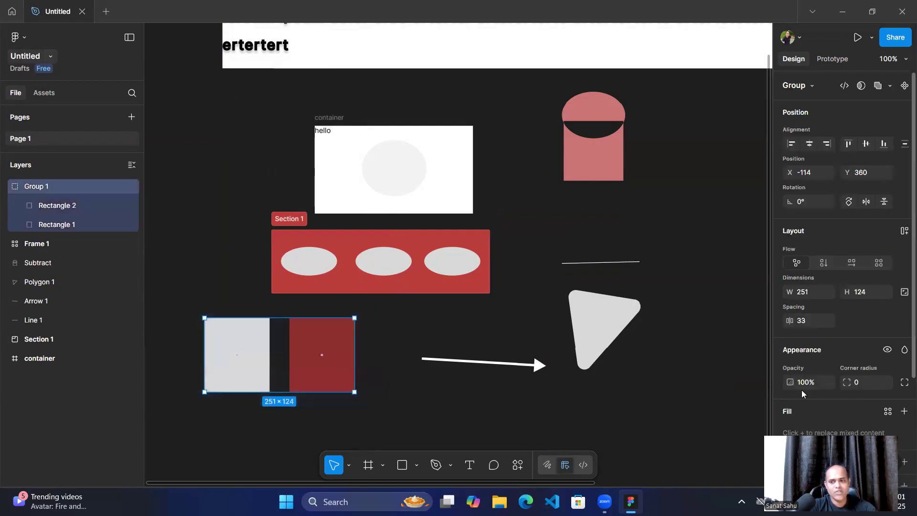
{"action": "scroll", "coordinate": [812, 367], "scroll_direction": "down", "scroll_amount": 3}
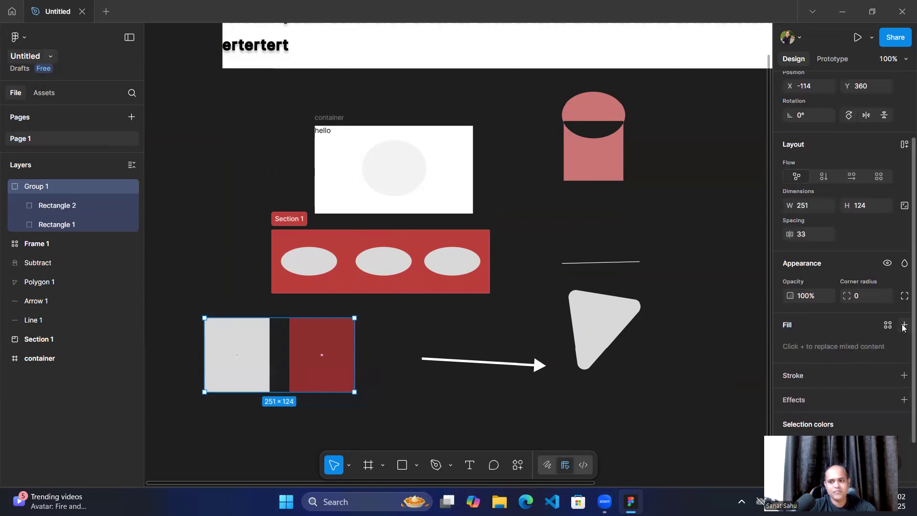
{"action": "left_click", "coordinate": [904, 326]}
{"action": "left_click_drag", "start_coordinate": [725, 276], "coordinate": [680, 257]}
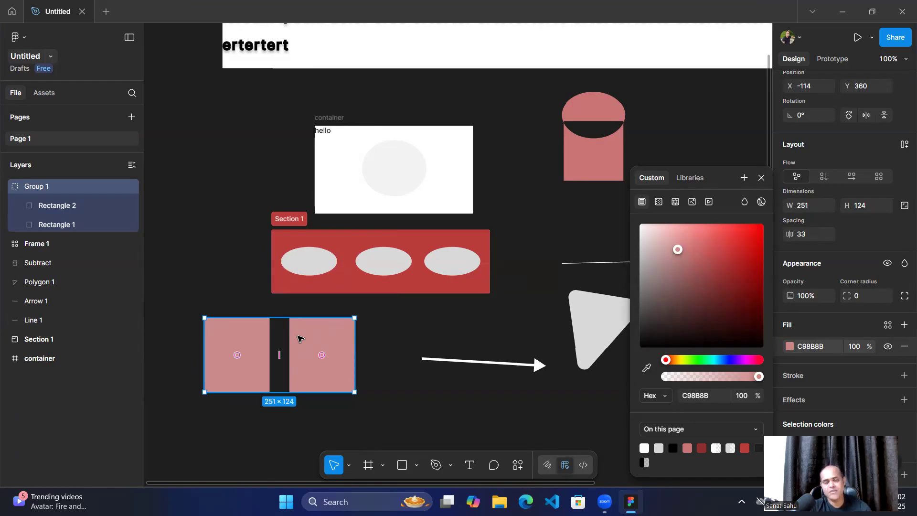
{"action": "left_click", "coordinate": [399, 405]}
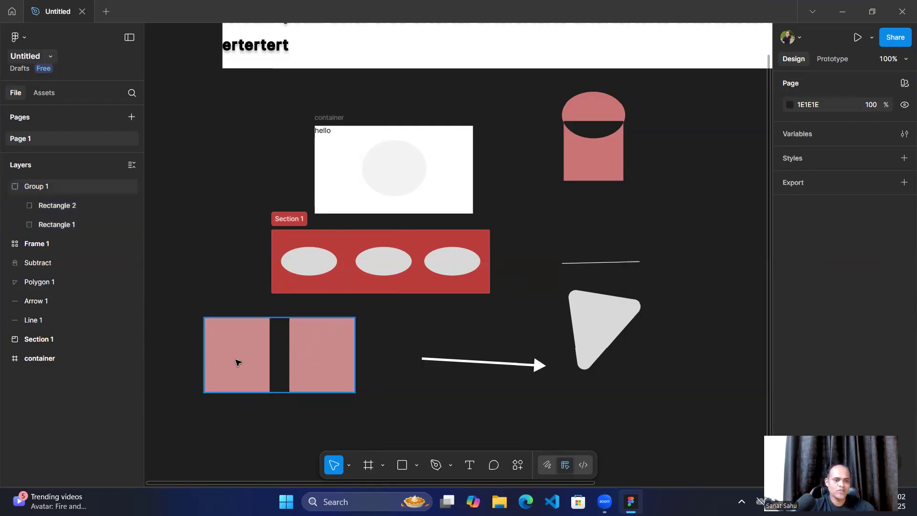
Move the rectangle group down and right to about X -84, Y 420, and rename it "reactangle group".
{"action": "left_click_drag", "start_coordinate": [237, 363], "coordinate": [254, 398]}
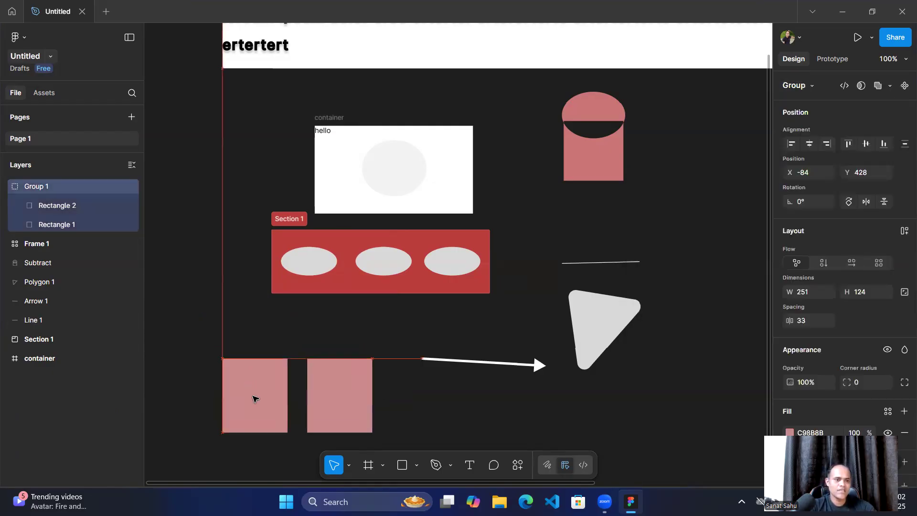
{"action": "double_click", "coordinate": [51, 187]}
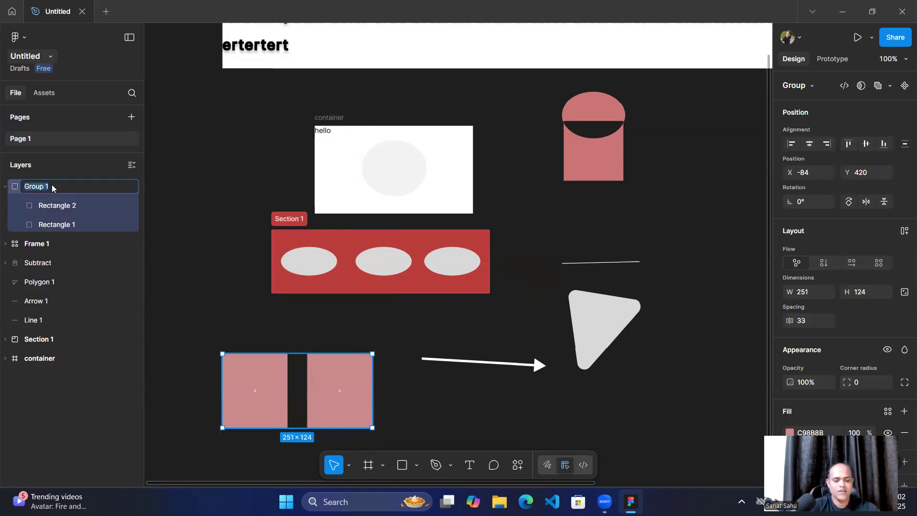
{"action": "type", "text": "reactangle g"}
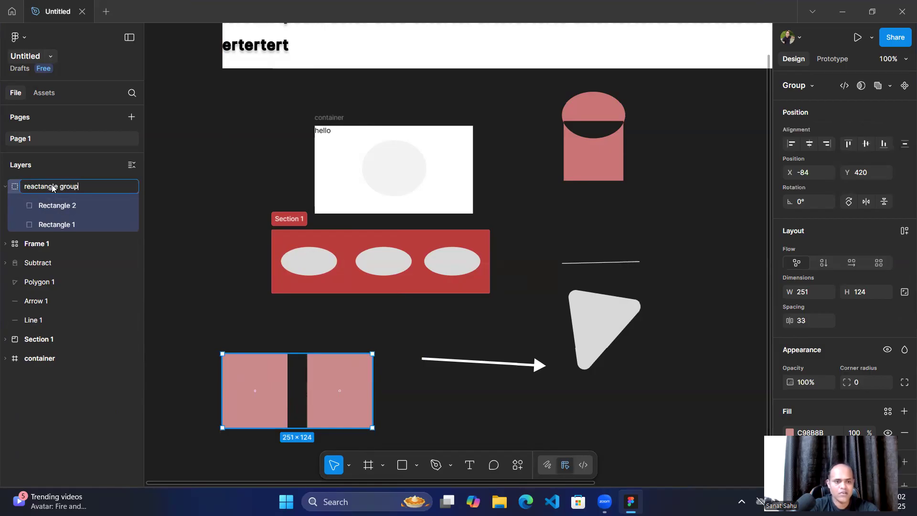
{"action": "type", "text": "roup"}
{"action": "key", "text": "Return"}
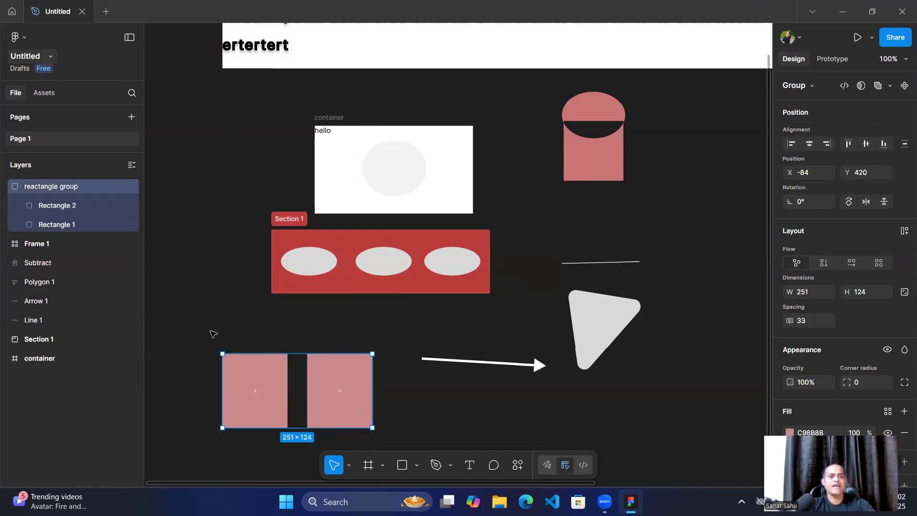
Move the rectangle group straight up until it sits just below Section 1.
{"action": "left_click", "coordinate": [187, 317]}
{"action": "mouse_move", "coordinate": [255, 397]}
{"action": "left_mouse_down"}
{"action": "mouse_move", "coordinate": [260, 374]}
{"action": "mouse_move", "coordinate": [254, 381]}
{"action": "left_mouse_up"}
{"action": "left_click_drag", "start_coordinate": [196, 309], "coordinate": [452, 389]}
{"action": "mouse_move", "coordinate": [406, 438]}
{"action": "left_mouse_down"}
{"action": "mouse_move", "coordinate": [384, 436]}
{"action": "mouse_move", "coordinate": [400, 437]}
{"action": "left_mouse_up"}
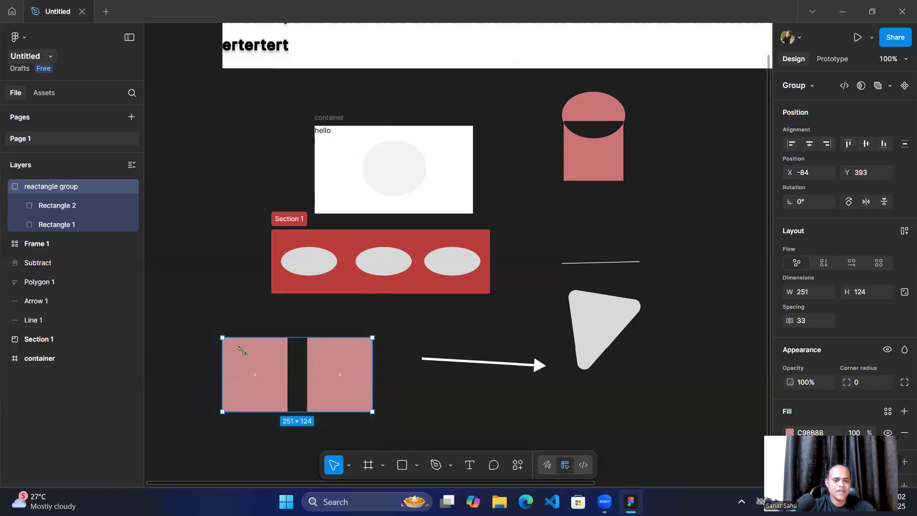
{"action": "mouse_move", "coordinate": [256, 377]}
{"action": "left_mouse_down"}
{"action": "mouse_move", "coordinate": [246, 330]}
{"action": "mouse_move", "coordinate": [255, 373]}
{"action": "left_mouse_up"}
{"action": "left_click_drag", "start_coordinate": [205, 286], "coordinate": [286, 336]}
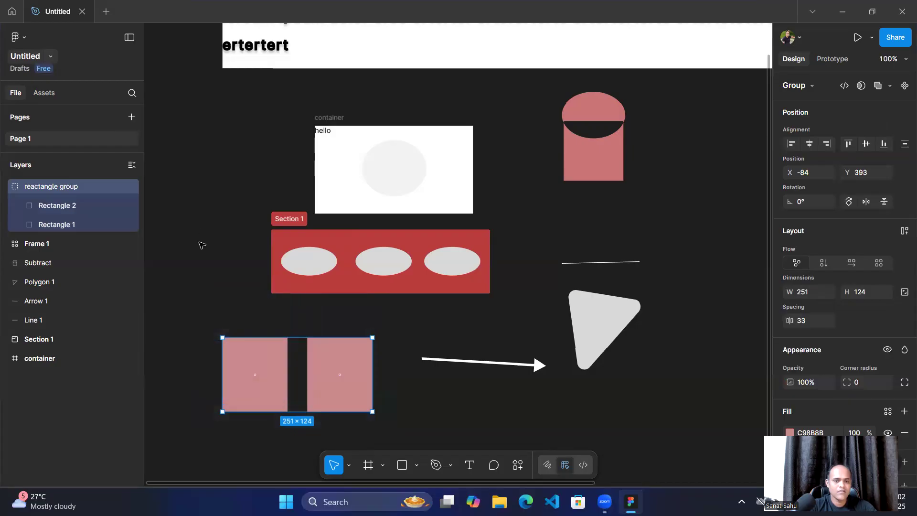
{"action": "left_click", "coordinate": [184, 317]}
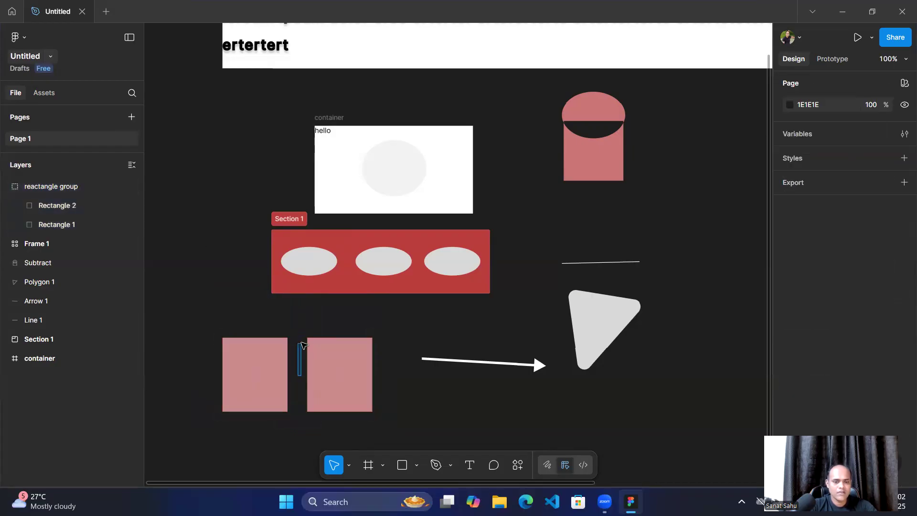
{"action": "left_click_drag", "start_coordinate": [334, 372], "coordinate": [333, 335]}
Draw a frame about 139 × 111 below the rectangle group and enlarge it to about 444 × 265.
{"action": "left_click", "coordinate": [367, 468]}
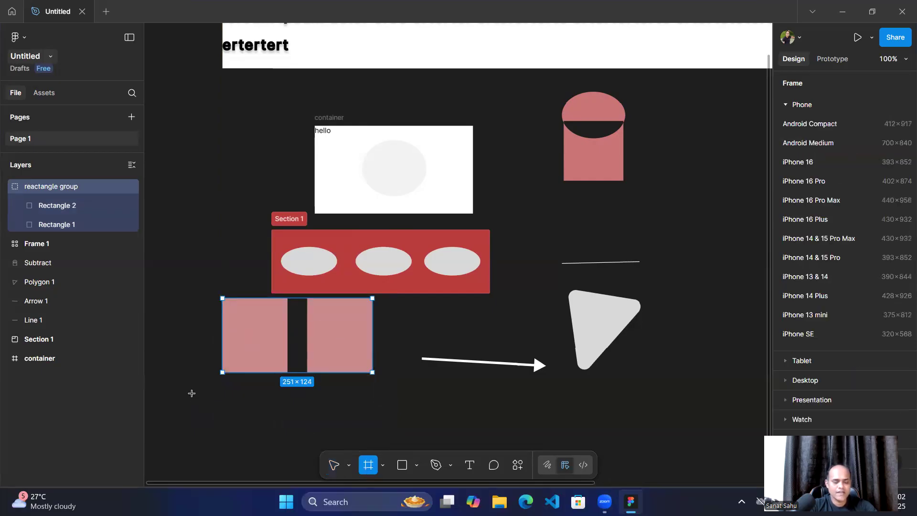
{"action": "left_click_drag", "start_coordinate": [192, 395], "coordinate": [276, 461]}
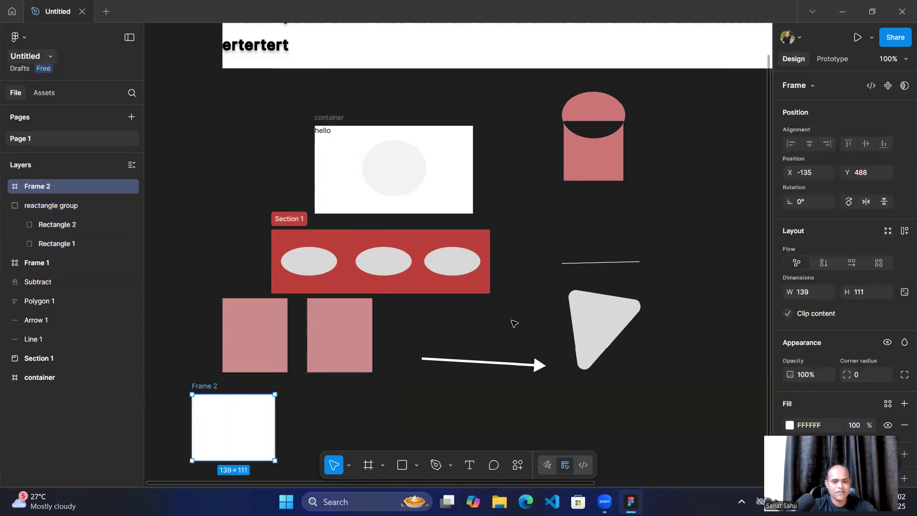
{"action": "scroll", "coordinate": [514, 323], "scroll_direction": "down", "scroll_amount": 5}
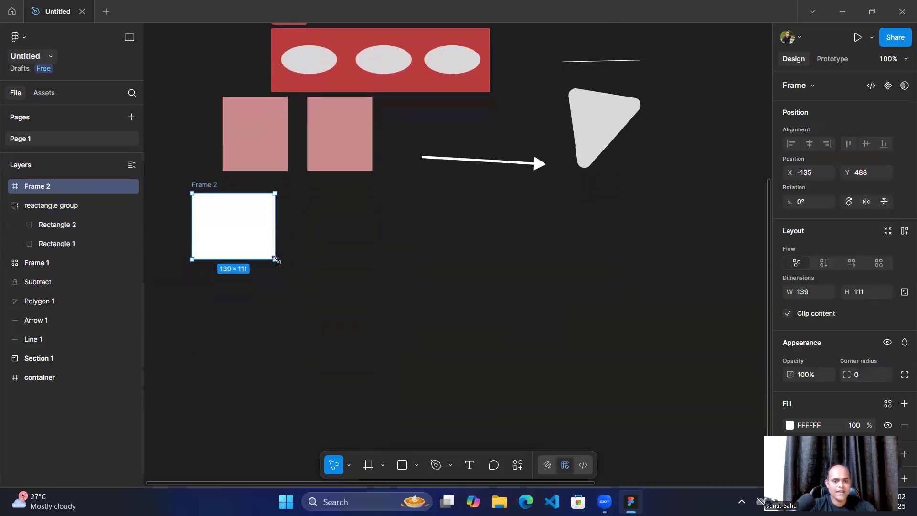
{"action": "left_click_drag", "start_coordinate": [275, 261], "coordinate": [457, 352]}
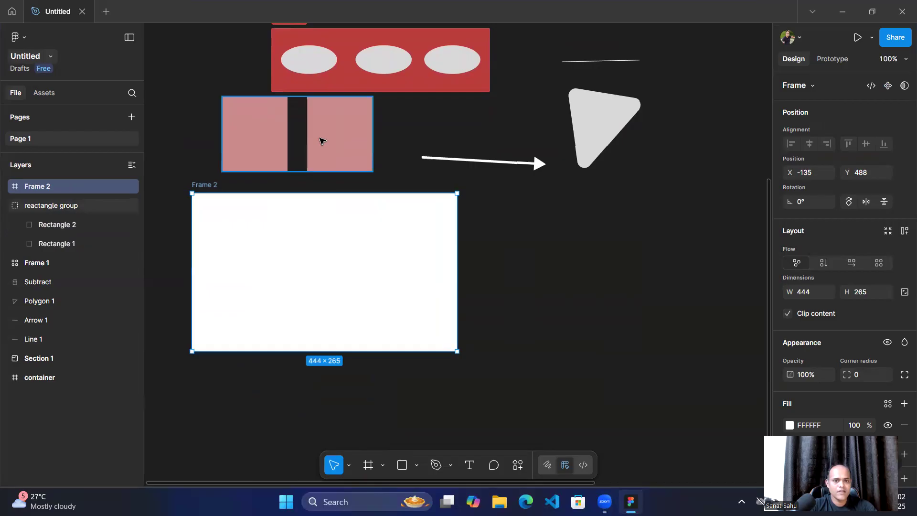
Move the rectangle group into the new frame at about X 71, Y 66, and collapse its layer.
{"action": "left_click", "coordinate": [321, 140]}
{"action": "left_click_drag", "start_coordinate": [320, 141], "coordinate": [334, 272]}
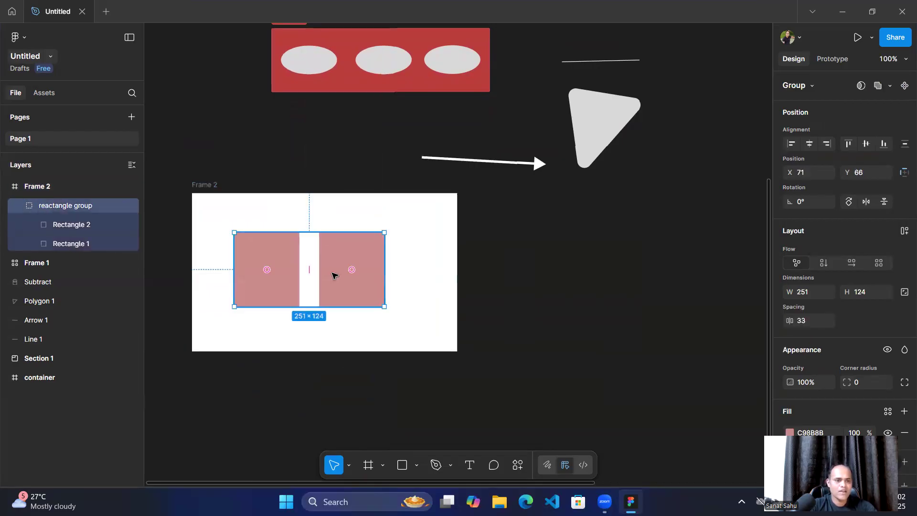
{"action": "left_click", "coordinate": [20, 206]}
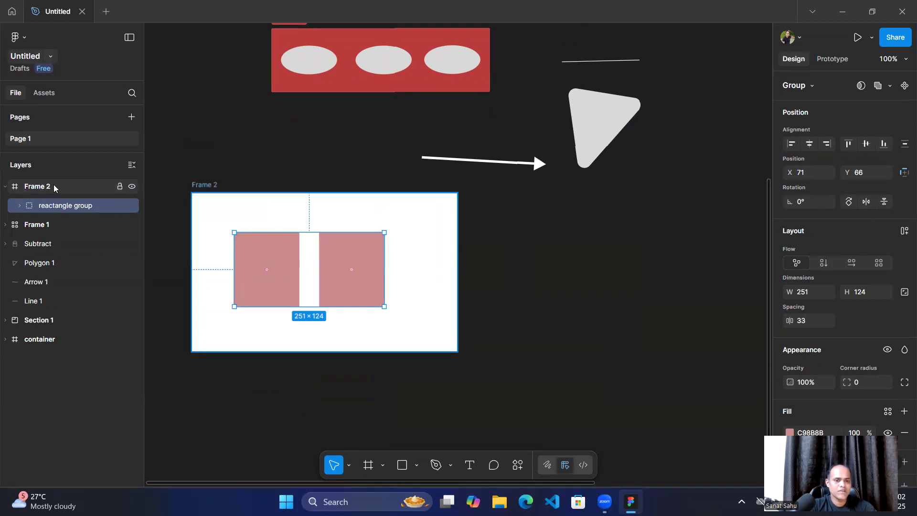
Rename the new frame "Reactangle Frame" and clear the selection.
{"action": "double_click", "coordinate": [37, 186]}
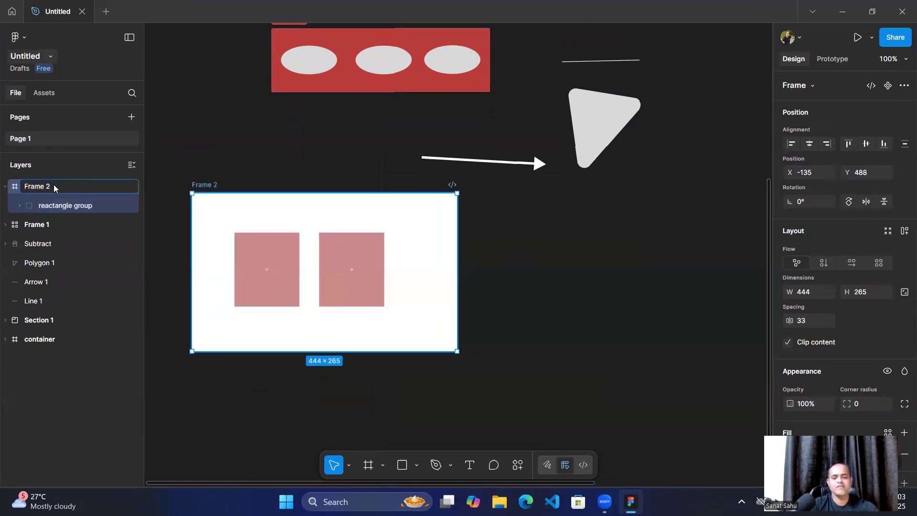
{"action": "key", "text": "BackSpace"}
{"action": "key", "text": "BackSpace"}
{"action": "key", "text": "BackSpace"}
{"action": "key", "text": "BackSpace"}
{"action": "key", "text": "BackSpace"}
{"action": "type", "text": "Reactangle"}
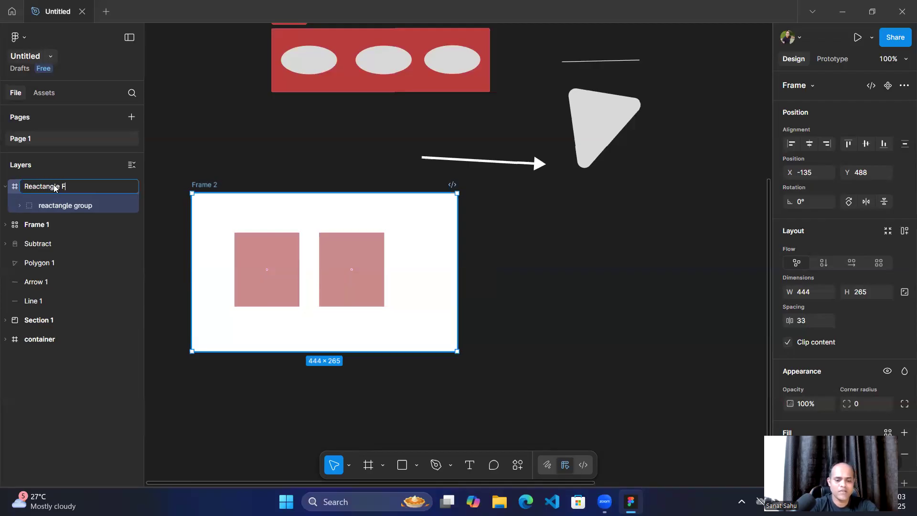
{"action": "key", "text": "Return"}
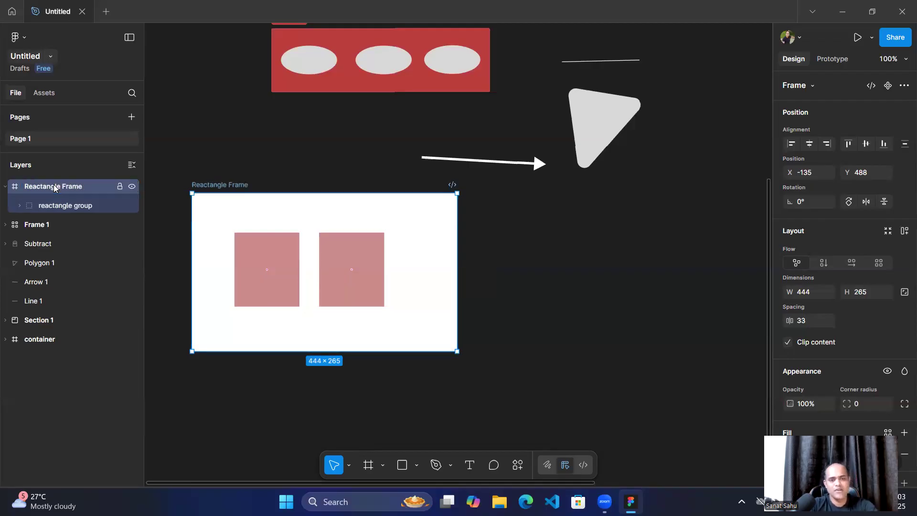
{"action": "left_click", "coordinate": [550, 265]}
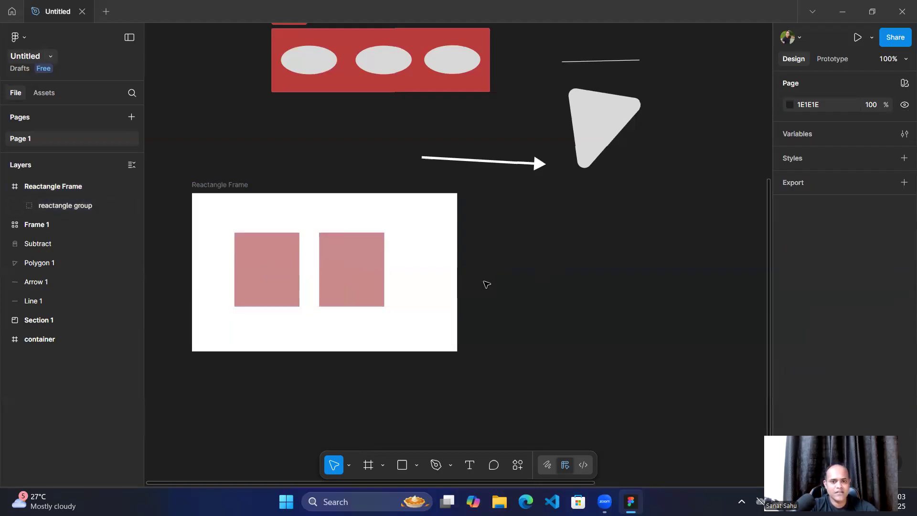
Nudge the rectangle group to about X 80, Y 65, and enlarge Reactangle Frame to about 749 × 386.
{"action": "mouse_move", "coordinate": [349, 270]}
{"action": "left_mouse_down"}
{"action": "mouse_move", "coordinate": [380, 263]}
{"action": "mouse_move", "coordinate": [357, 271]}
{"action": "left_mouse_up"}
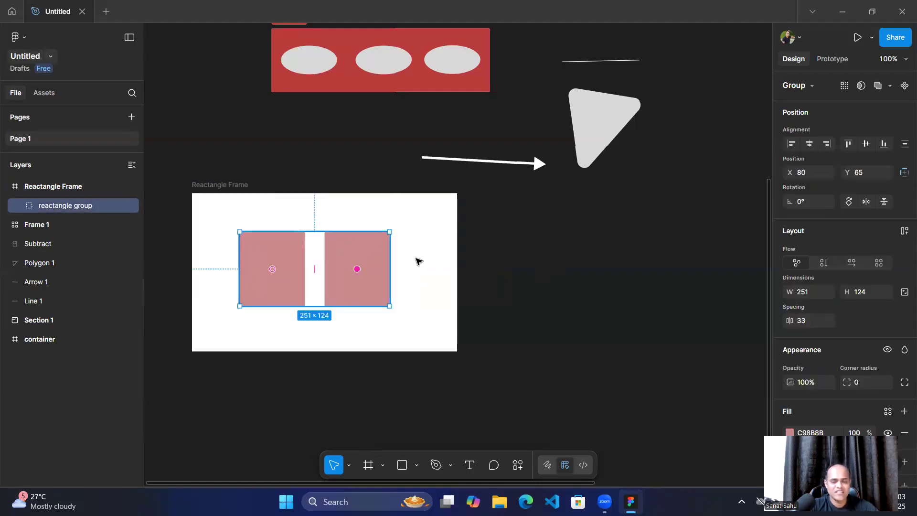
{"action": "left_click", "coordinate": [404, 223]}
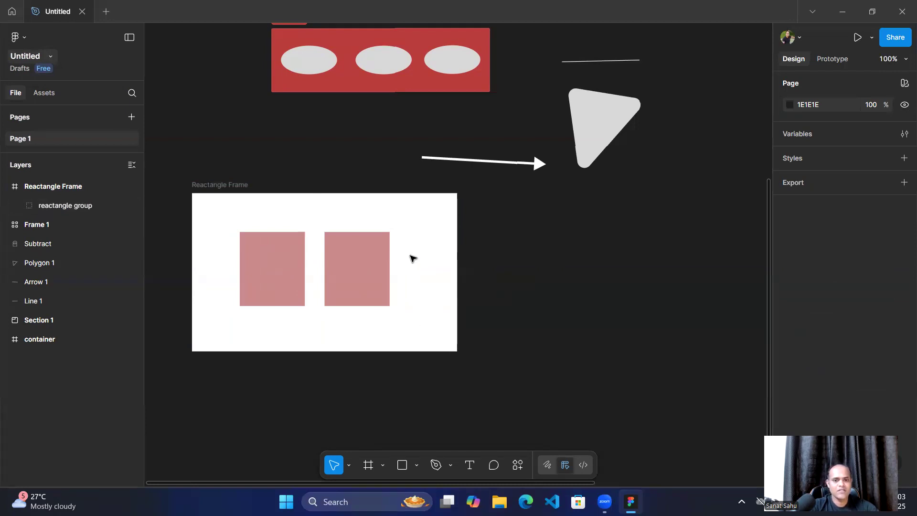
{"action": "left_click", "coordinate": [71, 184]}
{"action": "left_click_drag", "start_coordinate": [455, 350], "coordinate": [640, 423]}
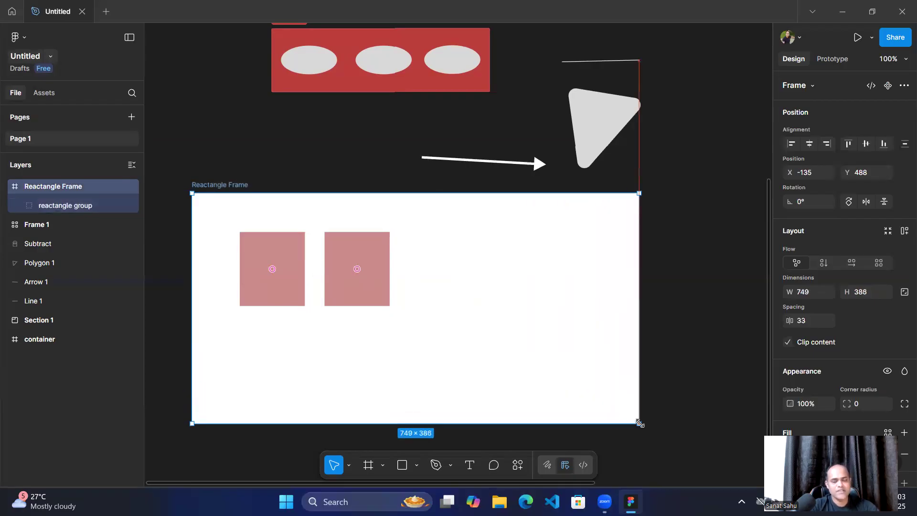
Shift Reactangle Frame to about X -125, Y 478, and centre the rectangle group inside it at about X 249, Y 124.
{"action": "left_click", "coordinate": [362, 251]}
{"action": "left_click_drag", "start_coordinate": [361, 252], "coordinate": [467, 320]}
{"action": "left_click", "coordinate": [357, 269]}
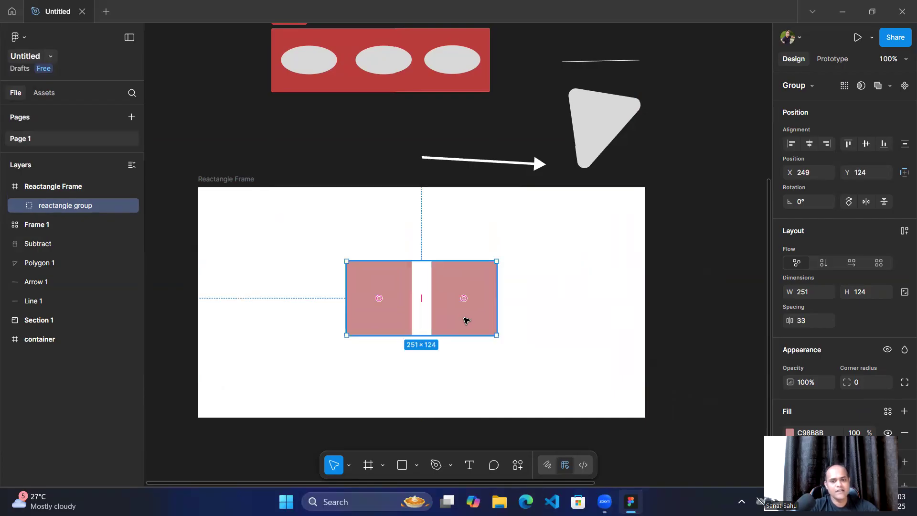
{"action": "left_click", "coordinate": [233, 225]}
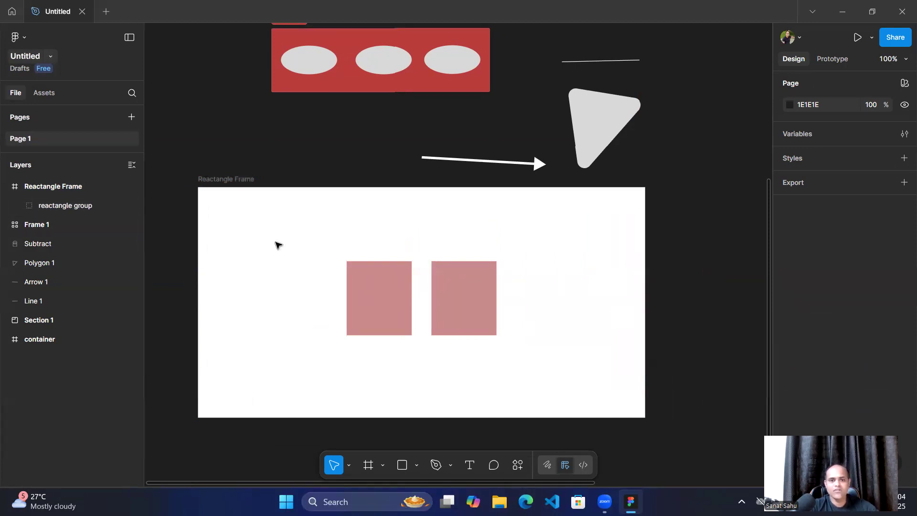
Examine the container types and device size presets available for Reactangle Frame.
{"action": "left_click", "coordinate": [53, 186]}
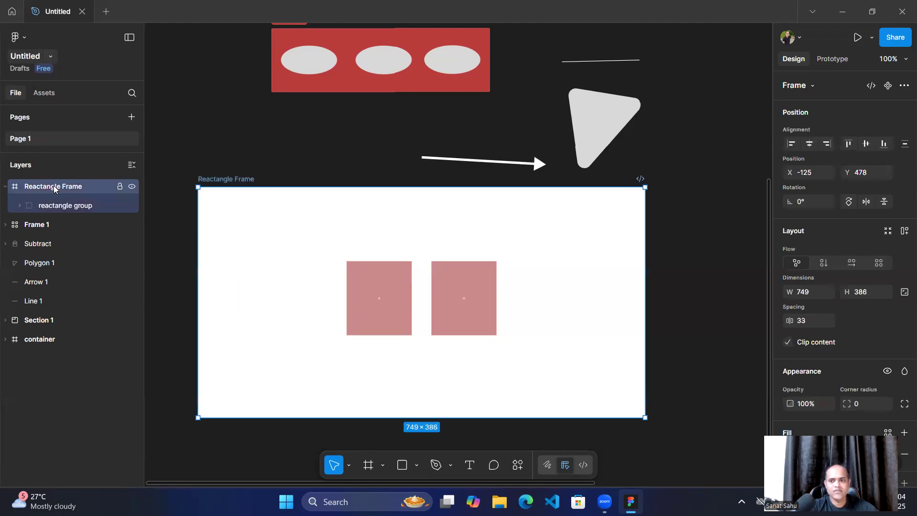
{"action": "left_click", "coordinate": [813, 87]}
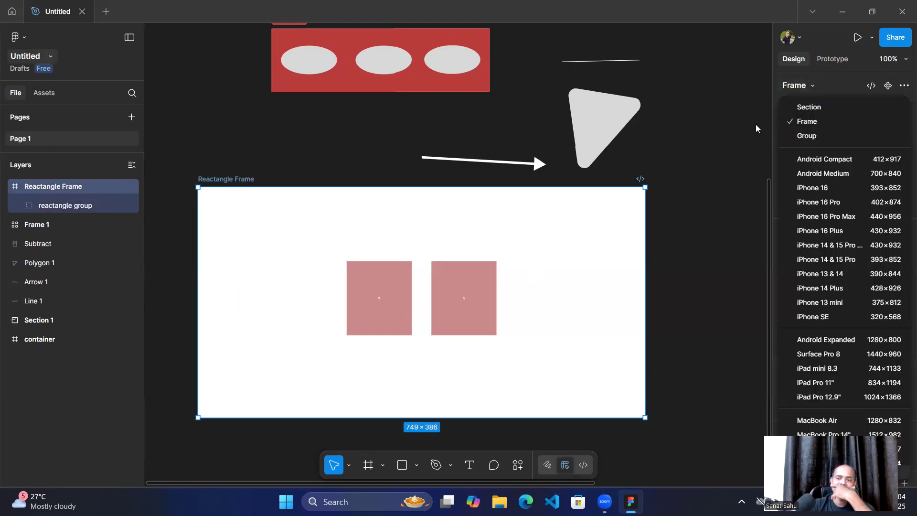
{"action": "left_click", "coordinate": [810, 87]}
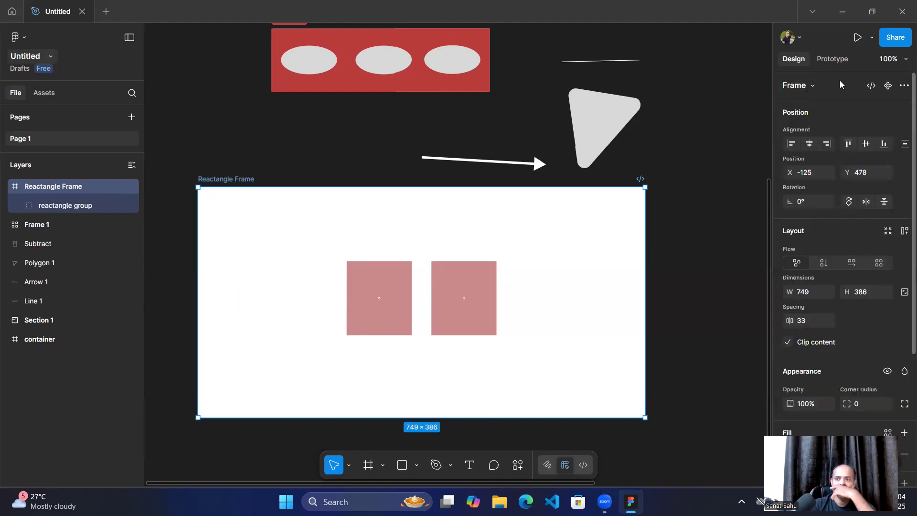
Mark Reactangle Frame as ready for dev, look through its design properties, and remove the status.
{"action": "left_click", "coordinate": [872, 86]}
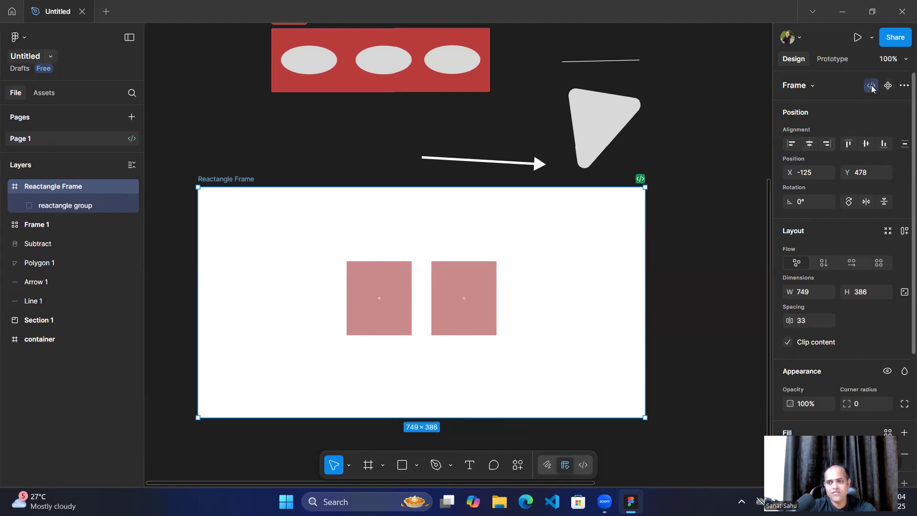
{"action": "scroll", "coordinate": [831, 268], "scroll_direction": "down", "scroll_amount": 3}
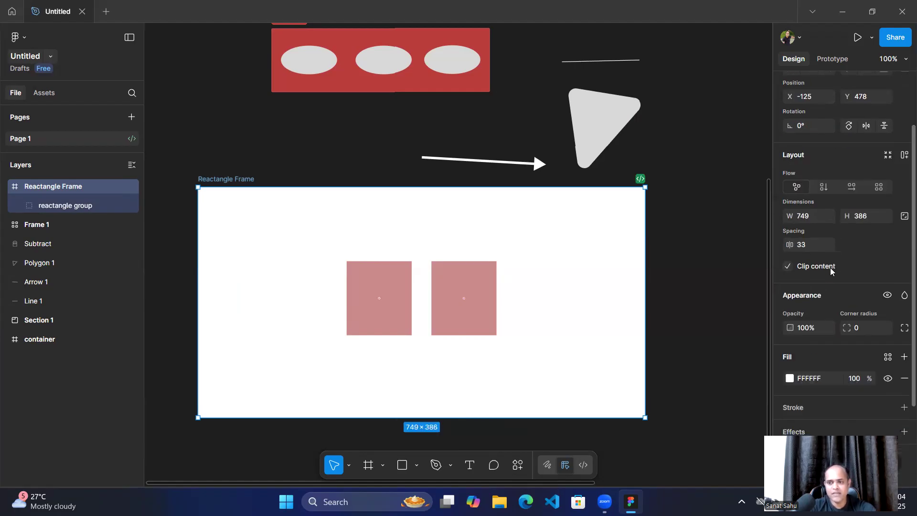
{"action": "scroll", "coordinate": [830, 268], "scroll_direction": "down", "scroll_amount": 3}
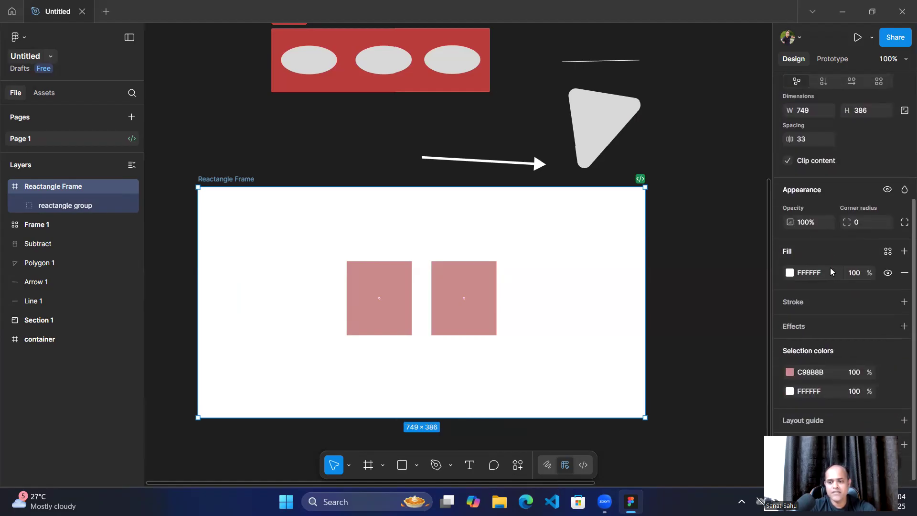
{"action": "scroll", "coordinate": [831, 267], "scroll_direction": "up", "scroll_amount": 5}
{"action": "left_click", "coordinate": [871, 86]}
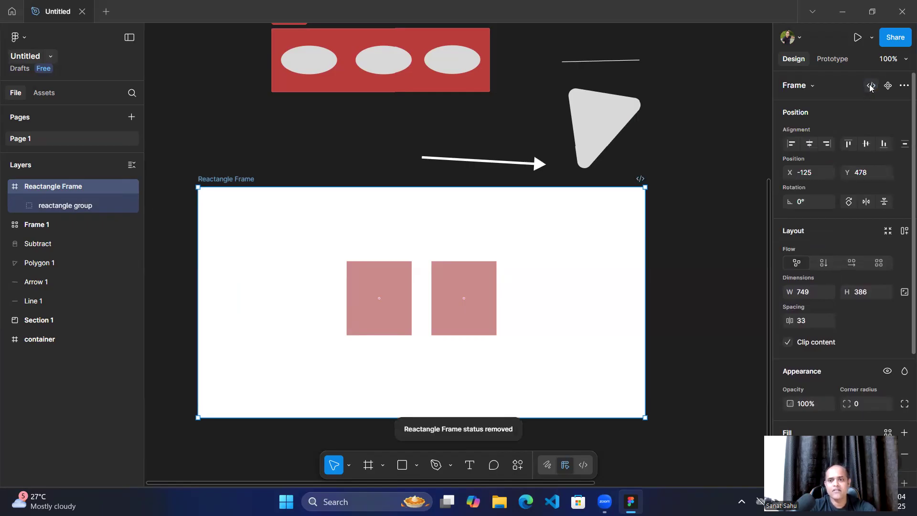
Set Reactangle Frame's status to ready for dev and clear the selection.
{"action": "left_click", "coordinate": [641, 179]}
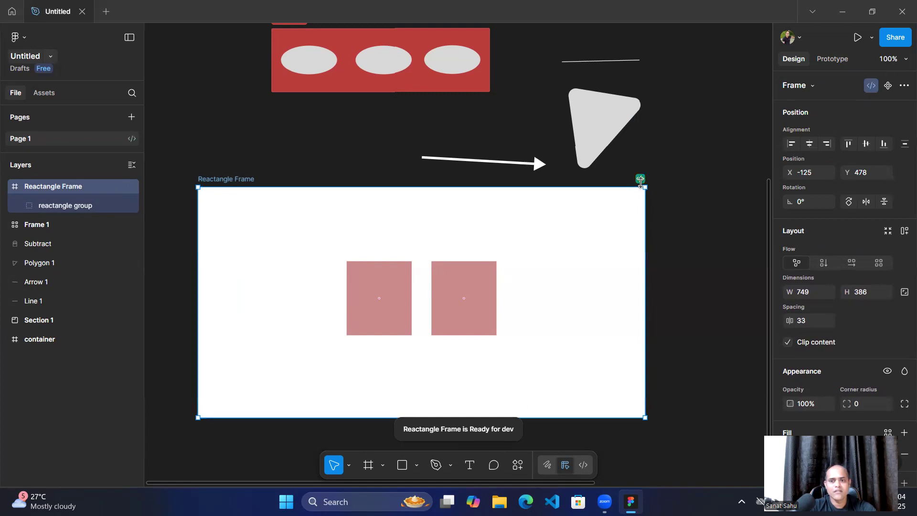
{"action": "key", "text": "Escape"}
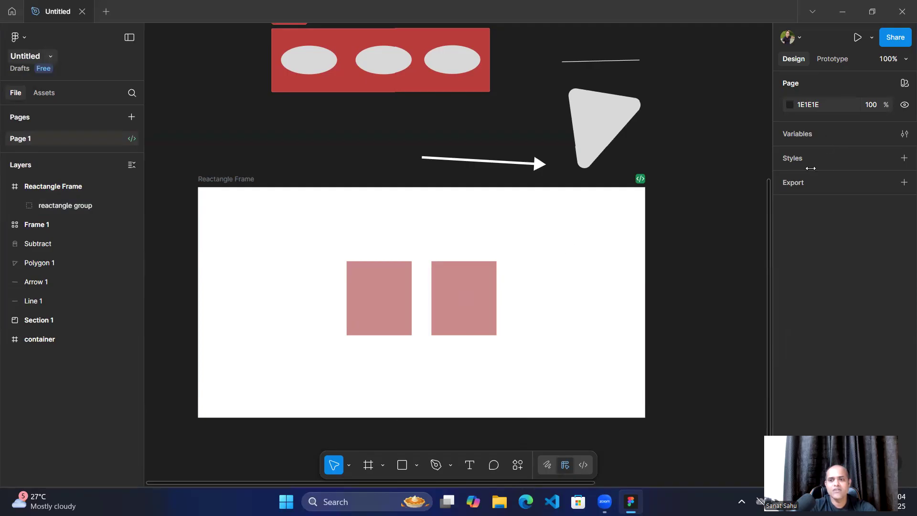
Examine the page's variables window, the available style types, and the settings for creating a new color style, without creating anything.
{"action": "left_click", "coordinate": [828, 137]}
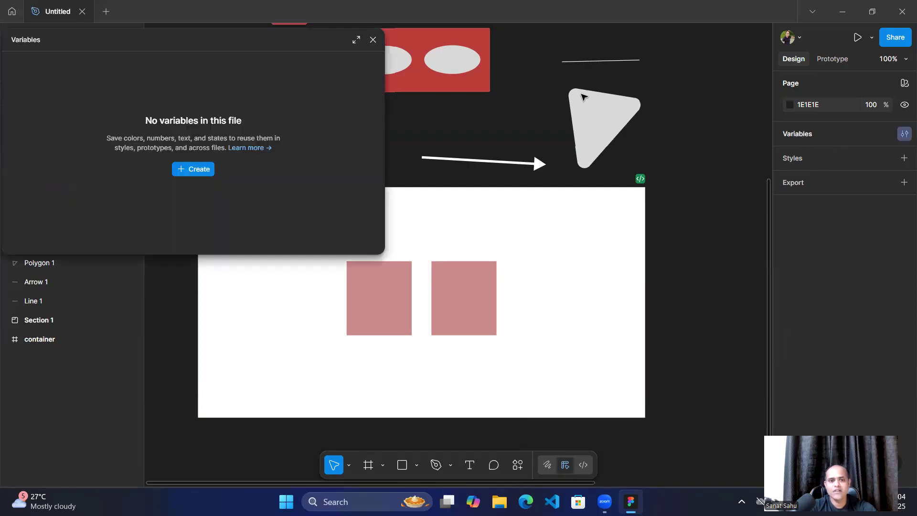
{"action": "left_click", "coordinate": [374, 40]}
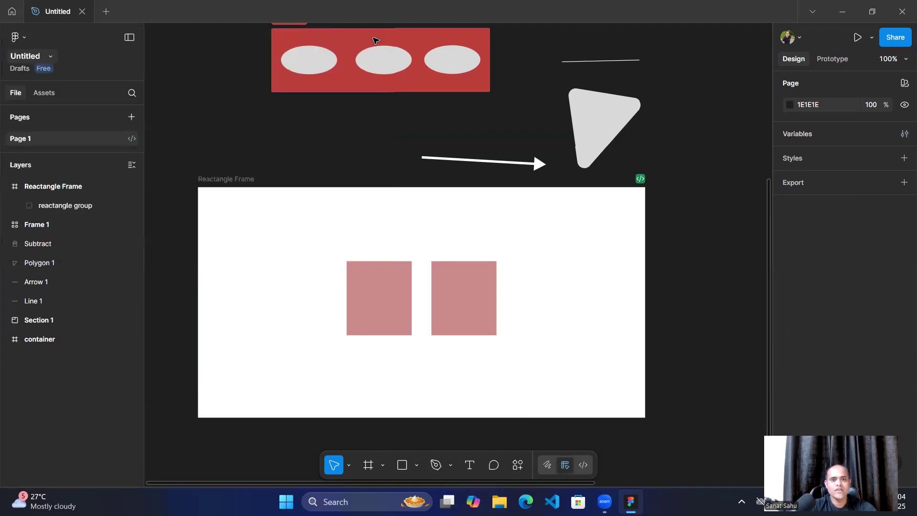
{"action": "left_click", "coordinate": [905, 159]}
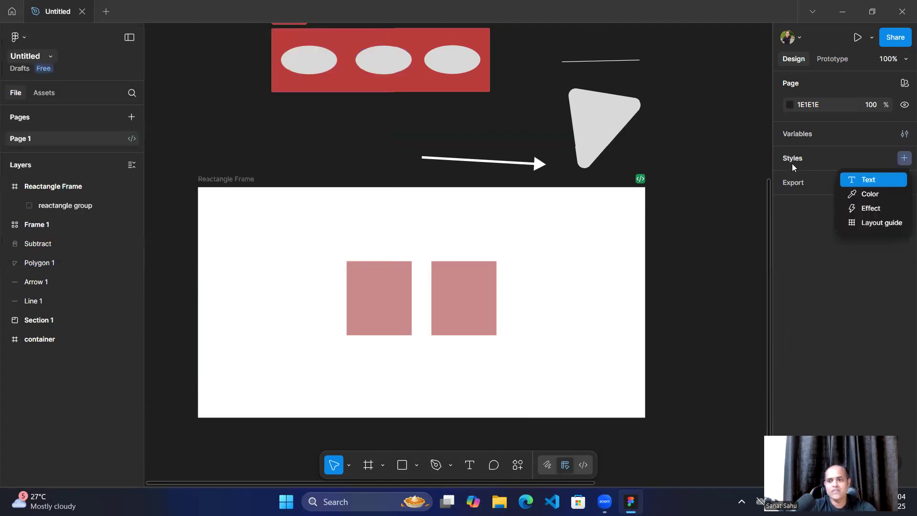
{"action": "left_click", "coordinate": [903, 162]}
{"action": "left_click", "coordinate": [903, 163]}
{"action": "left_click", "coordinate": [903, 163]}
{"action": "left_click", "coordinate": [903, 163]}
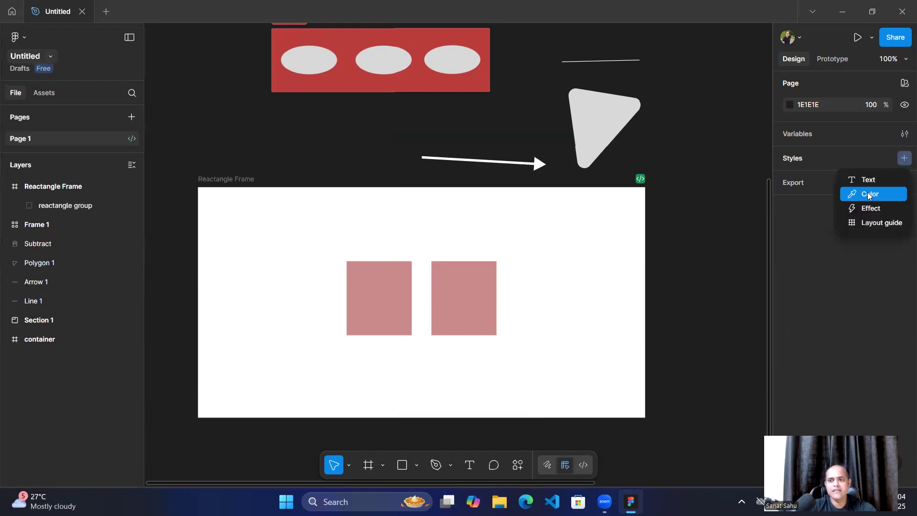
{"action": "left_click", "coordinate": [867, 192]}
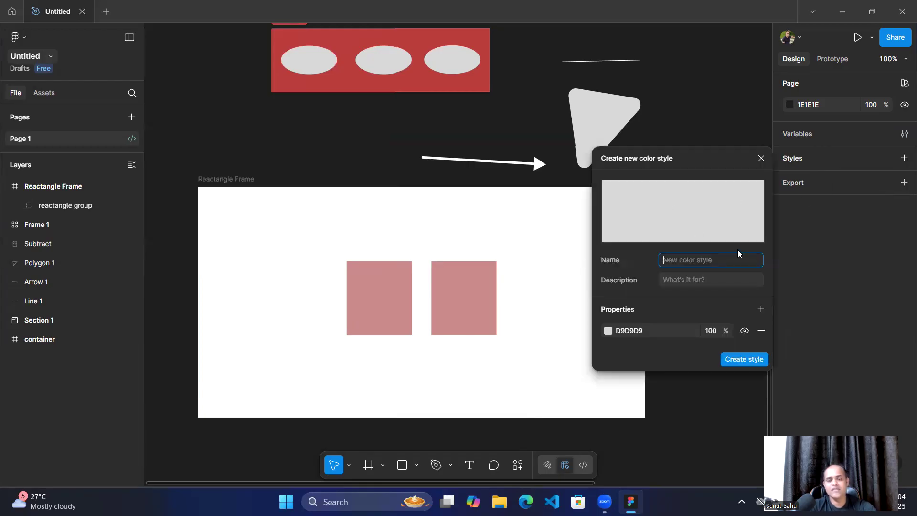
{"action": "left_click", "coordinate": [762, 157]}
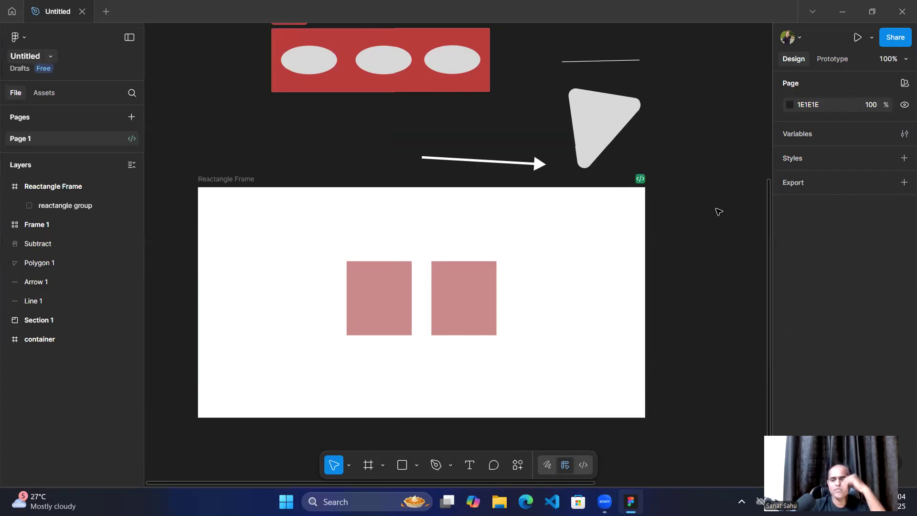
Select Reactangle Frame and turn it into a component.
{"action": "left_click", "coordinate": [640, 179]}
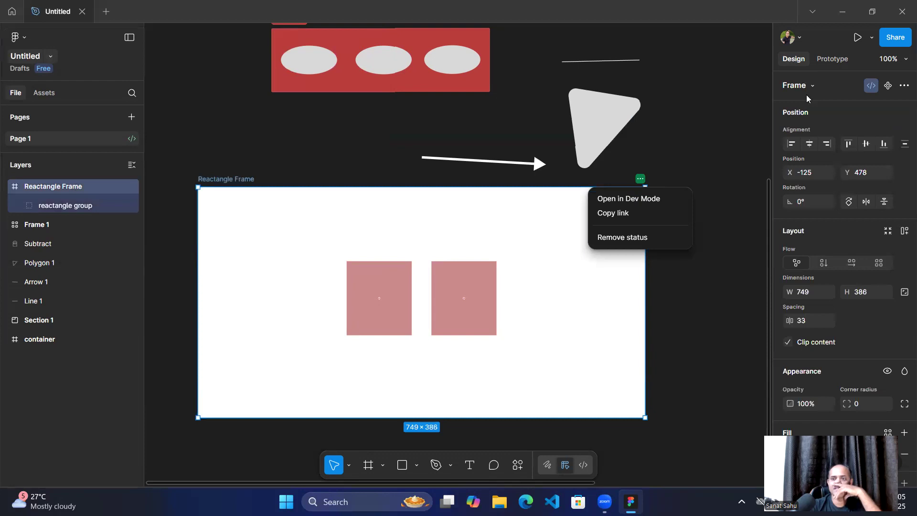
{"action": "left_click", "coordinate": [889, 90]}
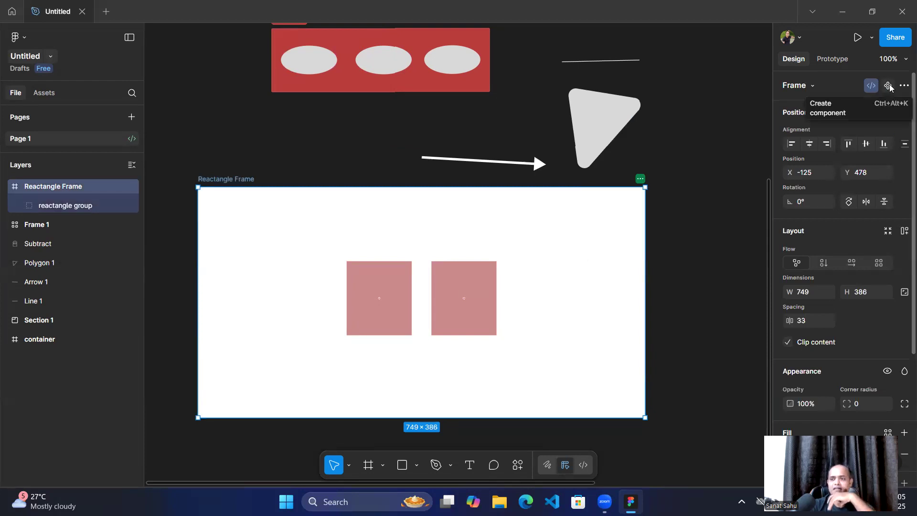
{"action": "left_click", "coordinate": [888, 86]}
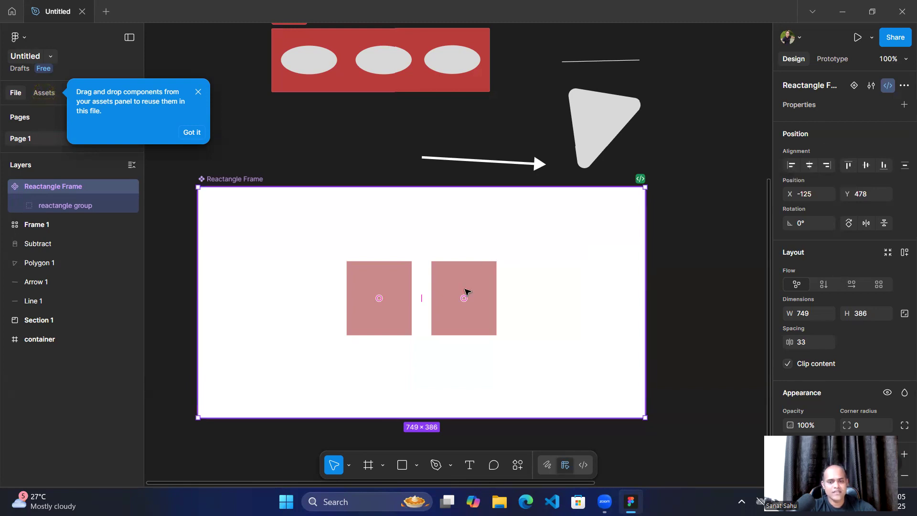
Try left and right alignment on the rectangle group inside the component, and return it to horizontal centre.
{"action": "left_click", "coordinate": [70, 204]}
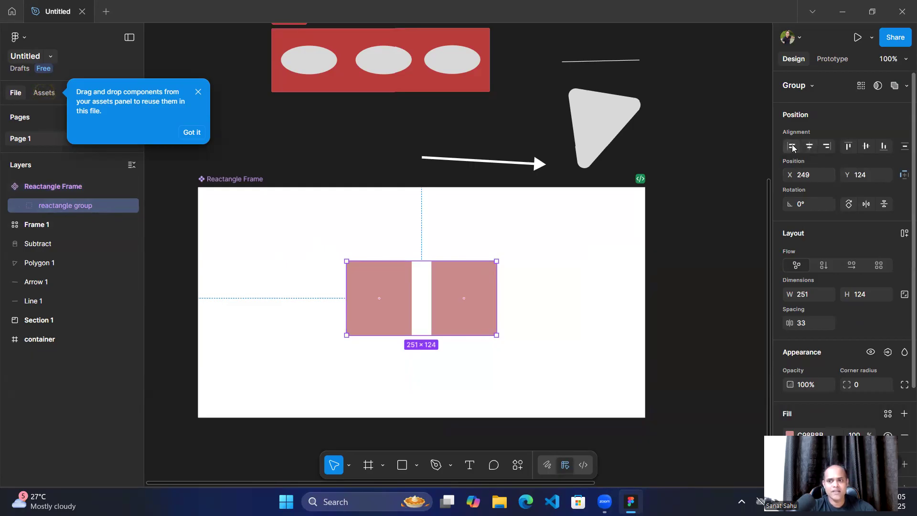
{"action": "left_click", "coordinate": [793, 147]}
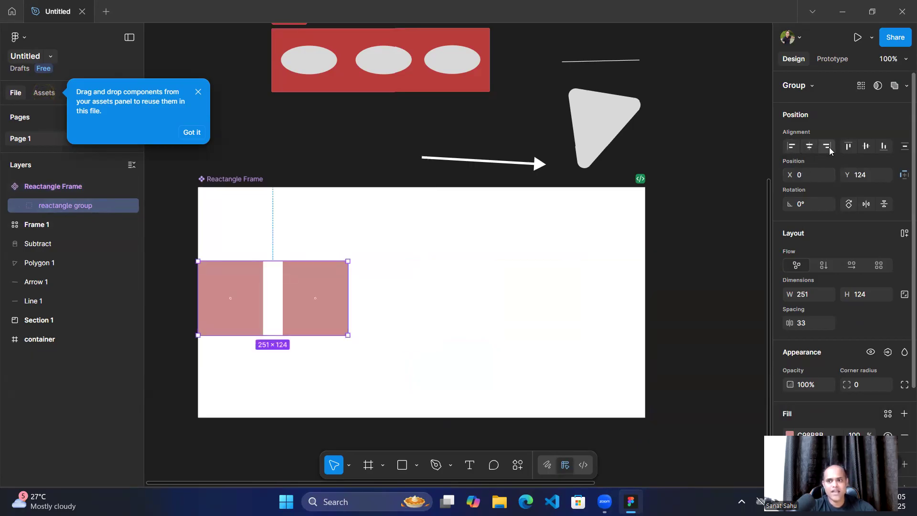
{"action": "left_click", "coordinate": [830, 147]}
{"action": "left_click", "coordinate": [811, 147]}
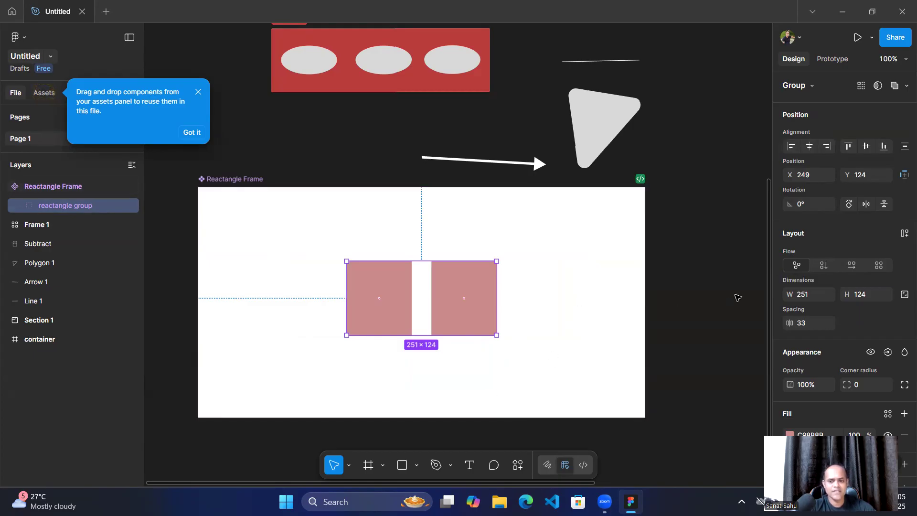
Extend Reactangle Frame downward to a height of about 434.
{"action": "scroll", "coordinate": [737, 297], "scroll_direction": "down", "scroll_amount": 3}
{"action": "left_click", "coordinate": [426, 224]}
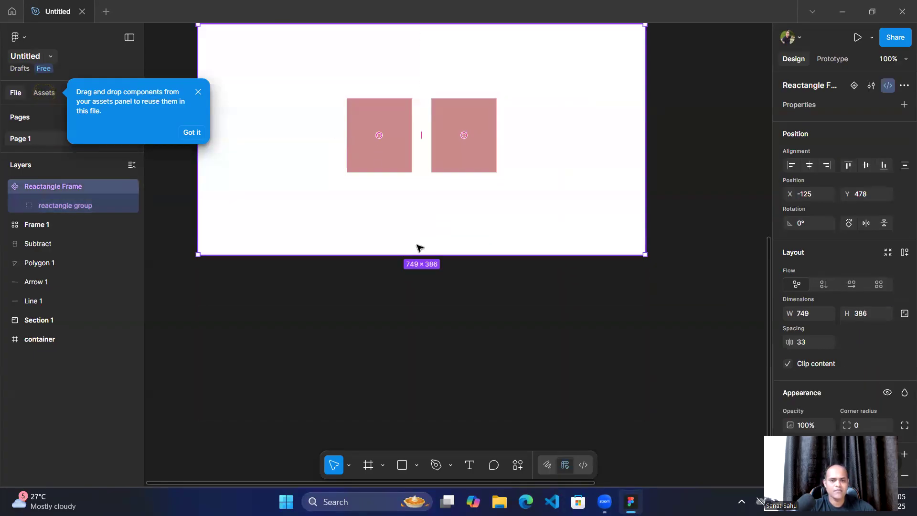
{"action": "left_click_drag", "start_coordinate": [410, 324], "coordinate": [422, 284]}
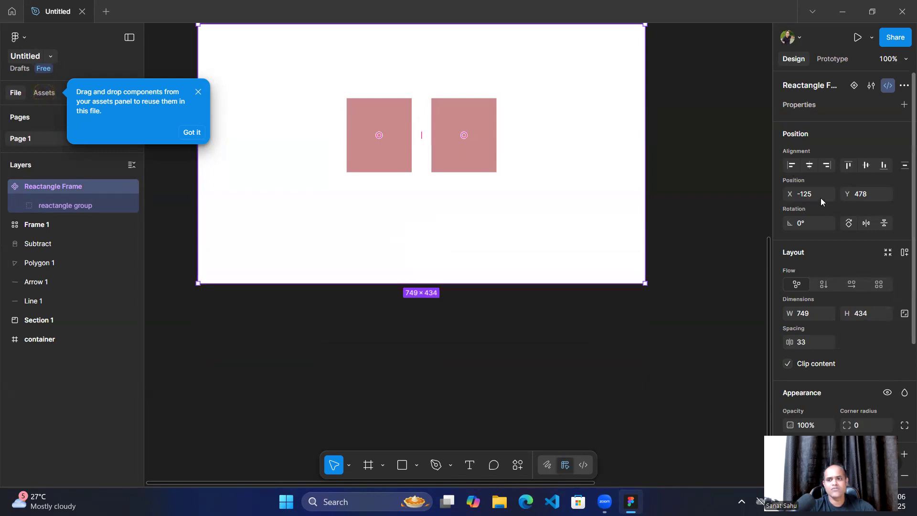
Apply vertical auto layout to Reactangle Frame and try different sizes, leaving it at about 729 × 434.
{"action": "left_click", "coordinate": [825, 285]}
{"action": "left_click_drag", "start_coordinate": [408, 245], "coordinate": [435, 274]}
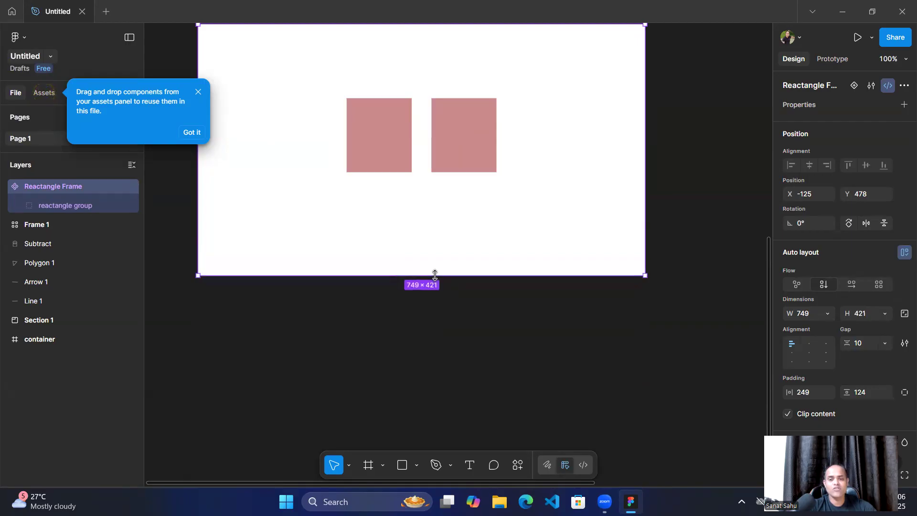
{"action": "left_click_drag", "start_coordinate": [645, 276], "coordinate": [490, 192]}
{"action": "left_click_drag", "start_coordinate": [567, 257], "coordinate": [633, 283]}
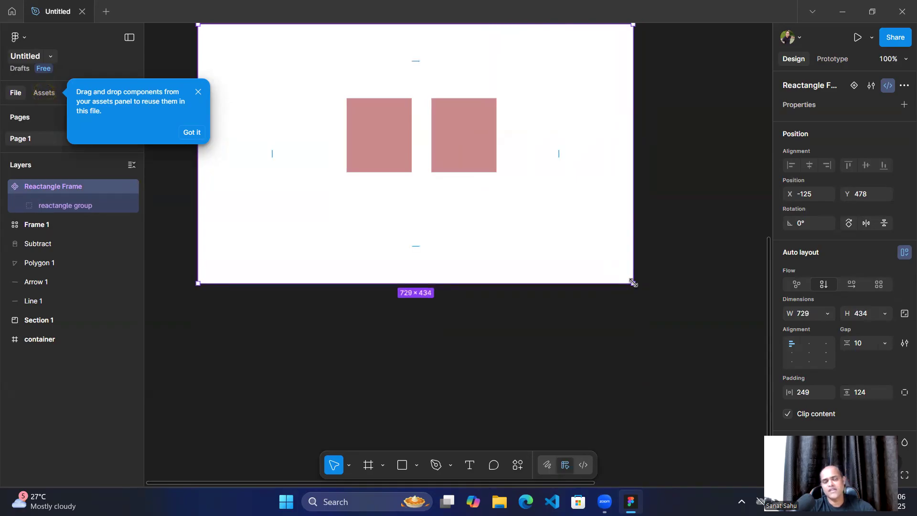
Change Reactangle Frame's flow from vertical to grid and shift the frame to about X -129, Y 508.
{"action": "left_click", "coordinate": [853, 284]}
{"action": "left_click", "coordinate": [879, 286]}
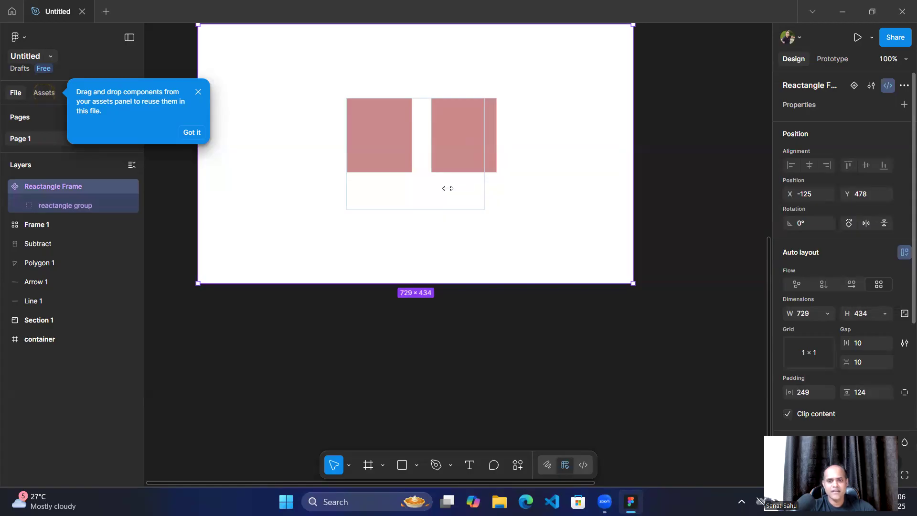
{"action": "left_click_drag", "start_coordinate": [449, 152], "coordinate": [445, 165]}
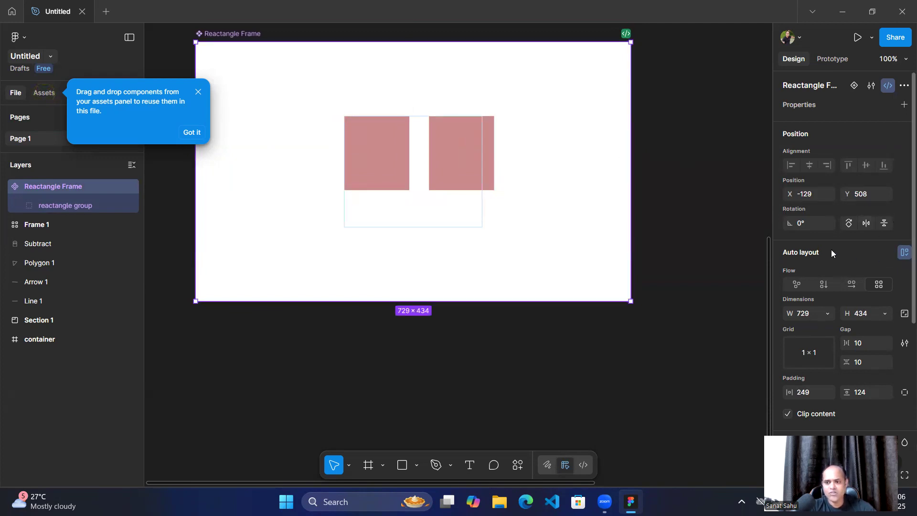
Turn auto layout off and back on with vertical flow for Reactangle Frame, and enlarge the frame to about 734 × 417.
{"action": "left_click", "coordinate": [904, 254]}
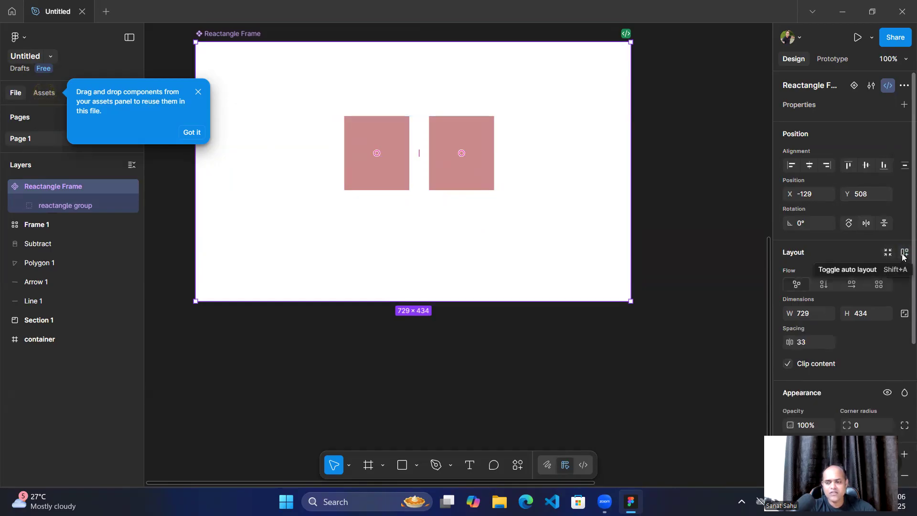
{"action": "left_click", "coordinate": [904, 255]}
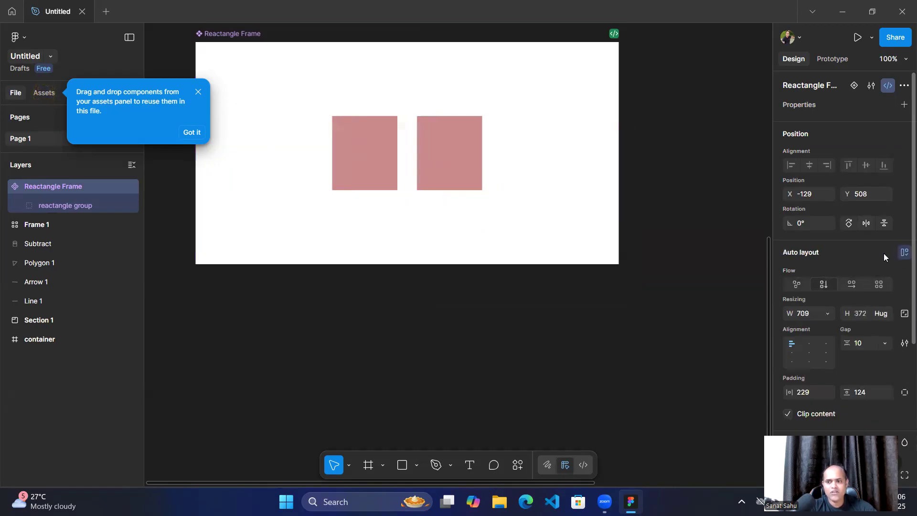
{"action": "left_click_drag", "start_coordinate": [616, 262], "coordinate": [635, 291]}
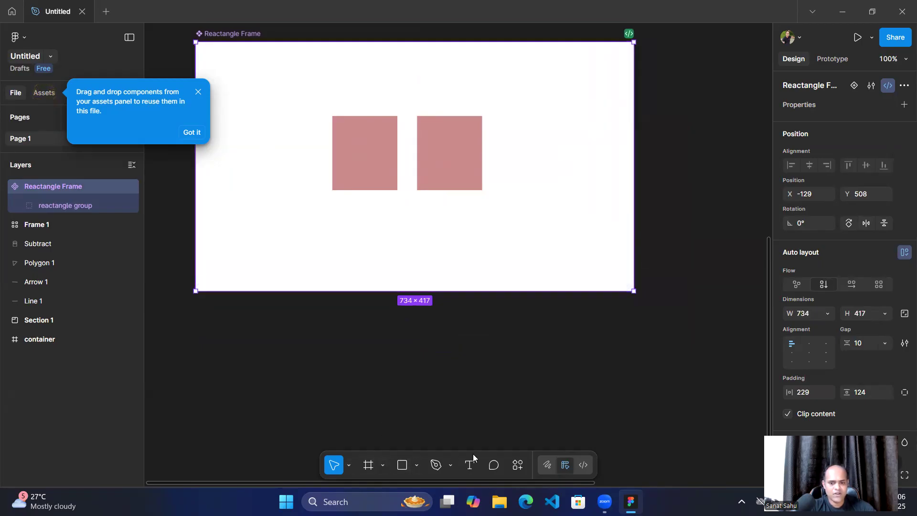
Add a text box about 173 × 44 reading "Reactangle Group" below the squares inside Reactangle Frame.
{"action": "left_click", "coordinate": [470, 465]}
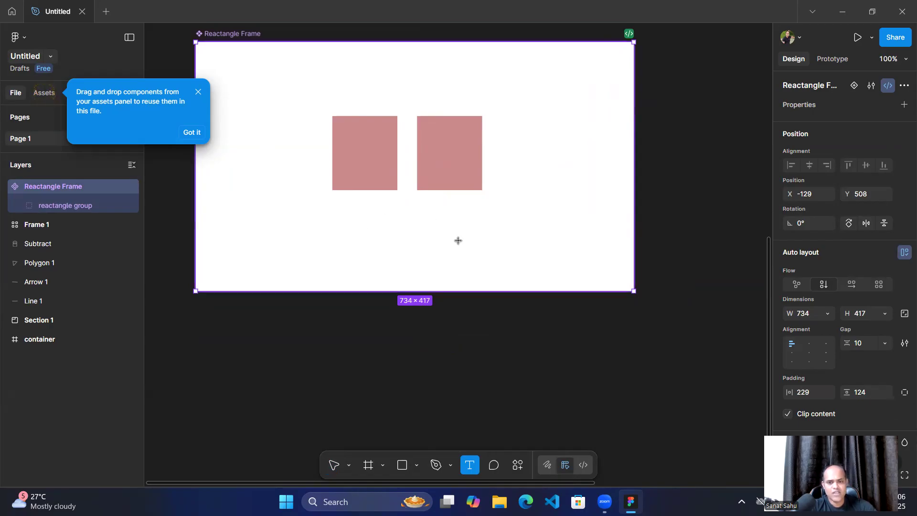
{"action": "left_click_drag", "start_coordinate": [458, 242], "coordinate": [372, 217]}
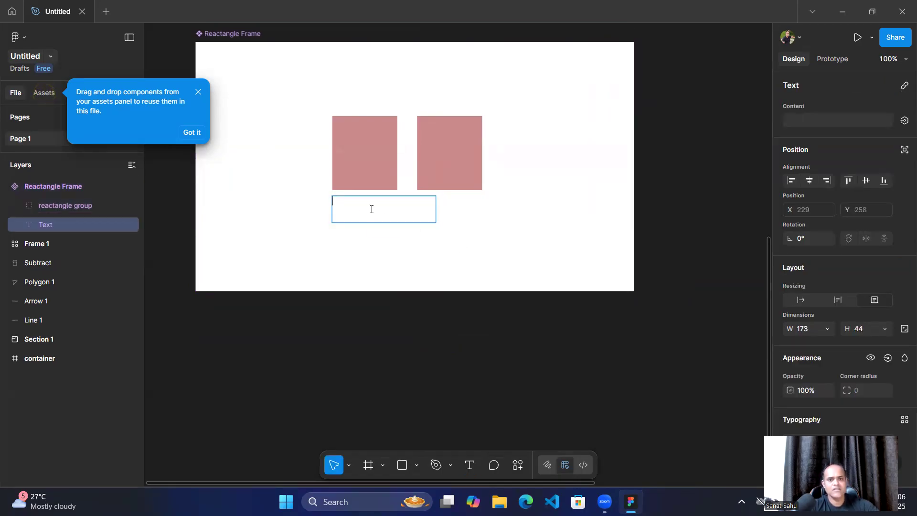
{"action": "type", "text": "sect"}
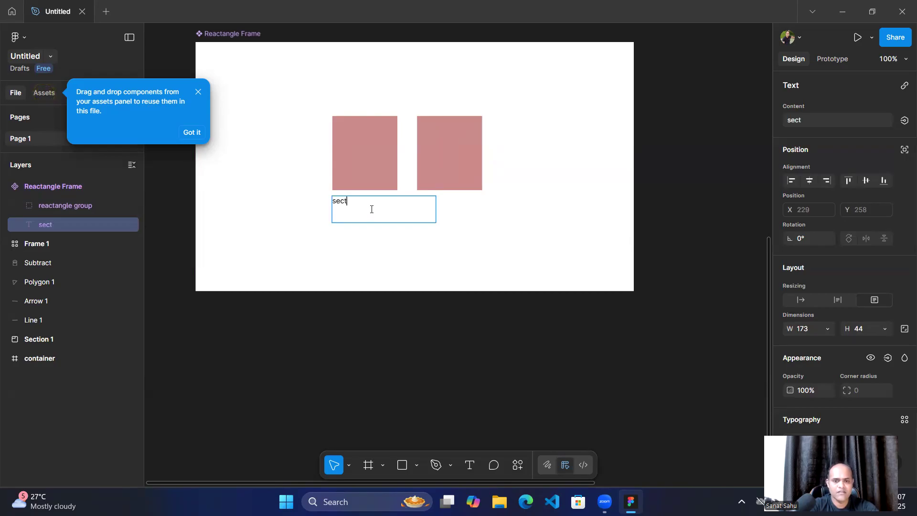
{"action": "key", "text": "BackSpace"}
{"action": "key", "text": "BackSpace"}
{"action": "key", "text": "BackSpace"}
{"action": "key", "text": "BackSpace"}
{"action": "type", "text": "Reactangle Gro"}
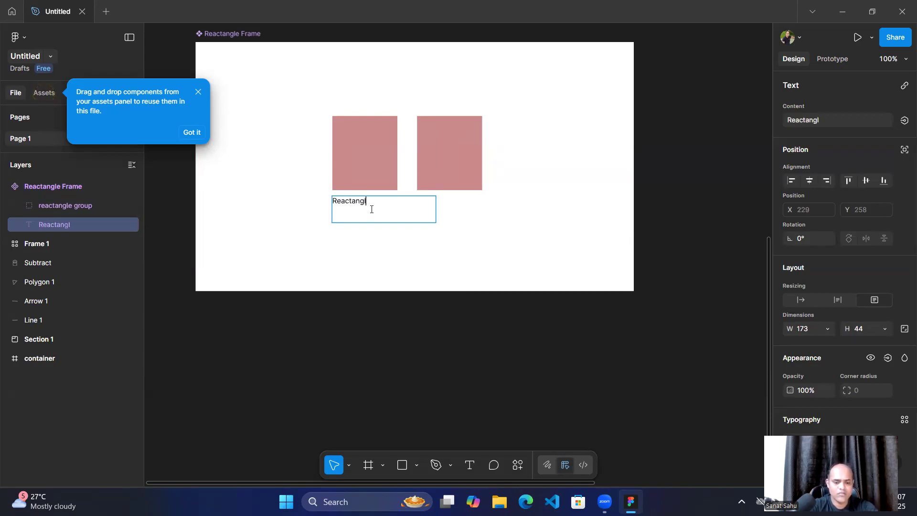
{"action": "key", "text": "BackSpace"}
{"action": "type", "text": "oup"}
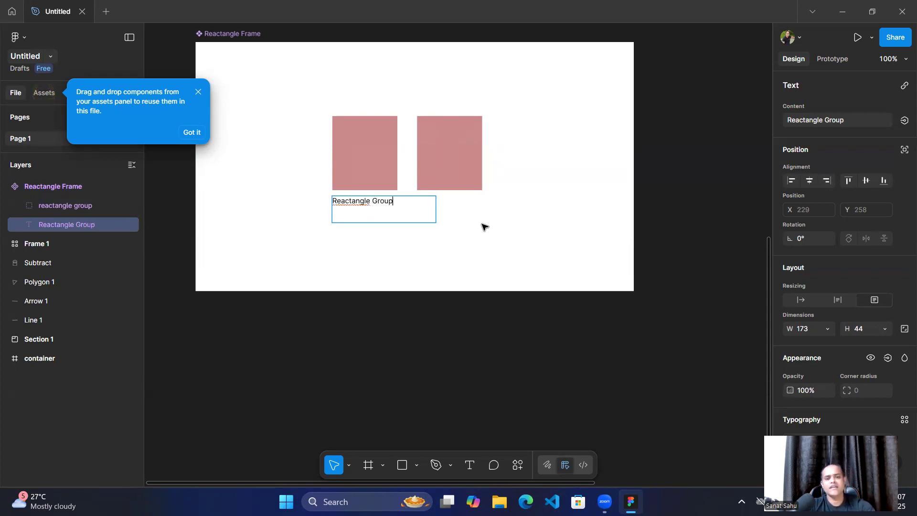
{"action": "key", "text": "Escape"}
{"action": "key", "text": "Escape"}
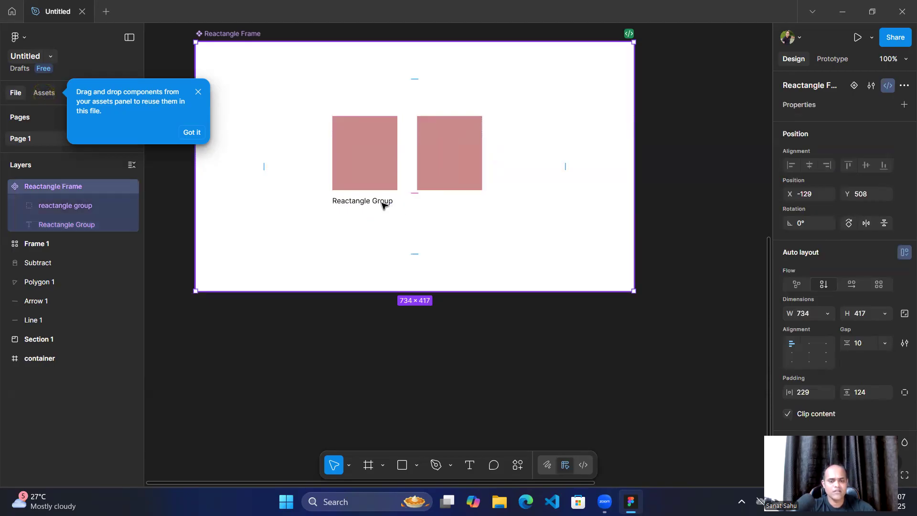
Check the text box's placement, and test resizing Reactangle Frame larger and smaller, leaving it at about 698 × 422.
{"action": "left_click", "coordinate": [382, 204]}
{"action": "mouse_move", "coordinate": [389, 210]}
{"action": "left_mouse_down"}
{"action": "mouse_move", "coordinate": [439, 207]}
{"action": "mouse_move", "coordinate": [390, 209]}
{"action": "left_mouse_up"}
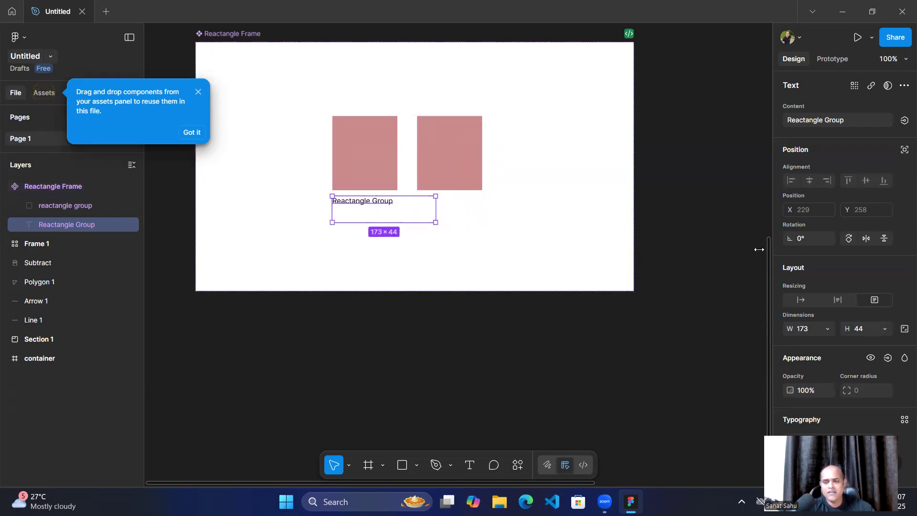
{"action": "left_click", "coordinate": [604, 267]}
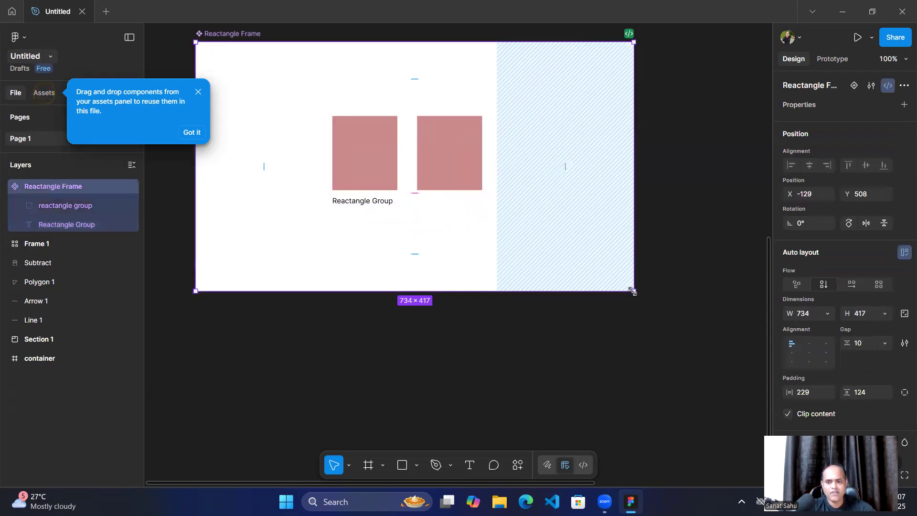
{"action": "left_click_drag", "start_coordinate": [632, 290], "coordinate": [707, 355]}
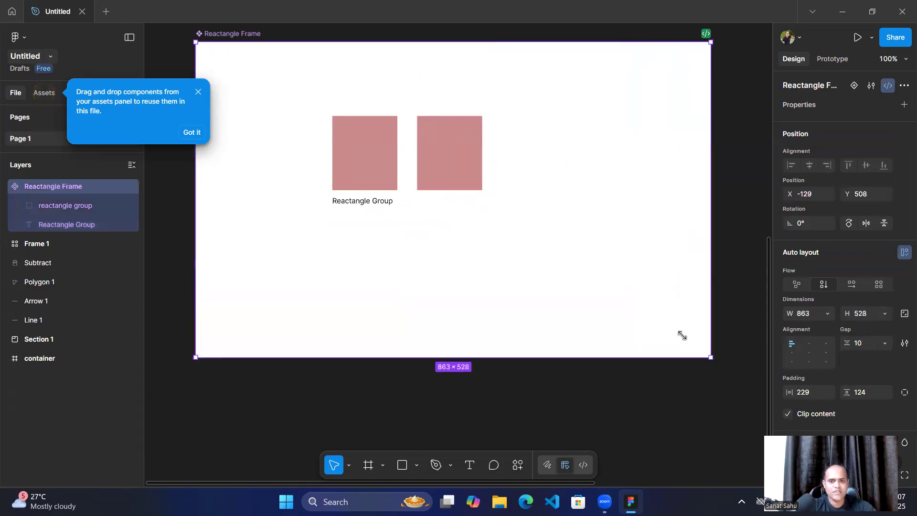
{"action": "mouse_move", "coordinate": [626, 304]}
{"action": "left_mouse_down"}
{"action": "mouse_move", "coordinate": [604, 289]}
{"action": "mouse_move", "coordinate": [614, 294]}
{"action": "left_mouse_up"}
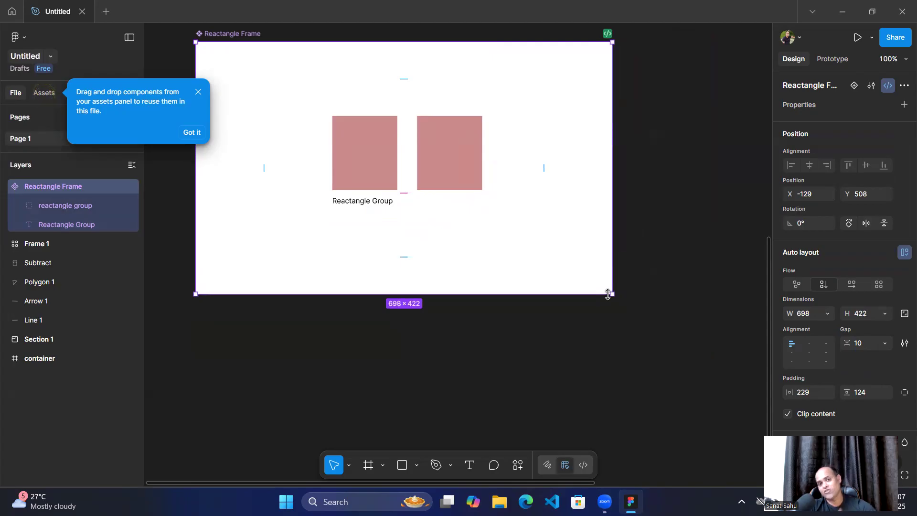
Switch Reactangle Frame to a freeform flow and resize it to about 694 × 444.
{"action": "left_click", "coordinate": [797, 284]}
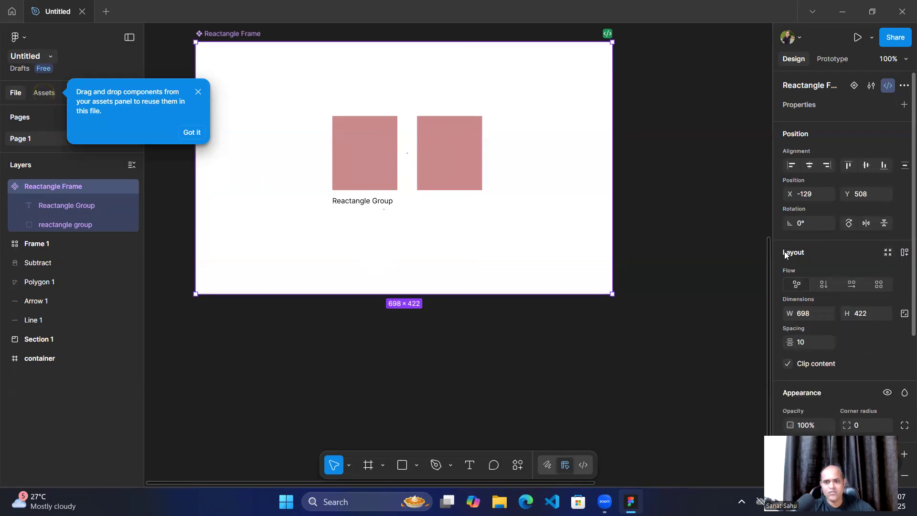
{"action": "mouse_move", "coordinate": [613, 293]}
{"action": "left_mouse_down"}
{"action": "mouse_move", "coordinate": [639, 295]}
{"action": "mouse_move", "coordinate": [693, 348]}
{"action": "mouse_move", "coordinate": [610, 306]}
{"action": "left_mouse_up"}
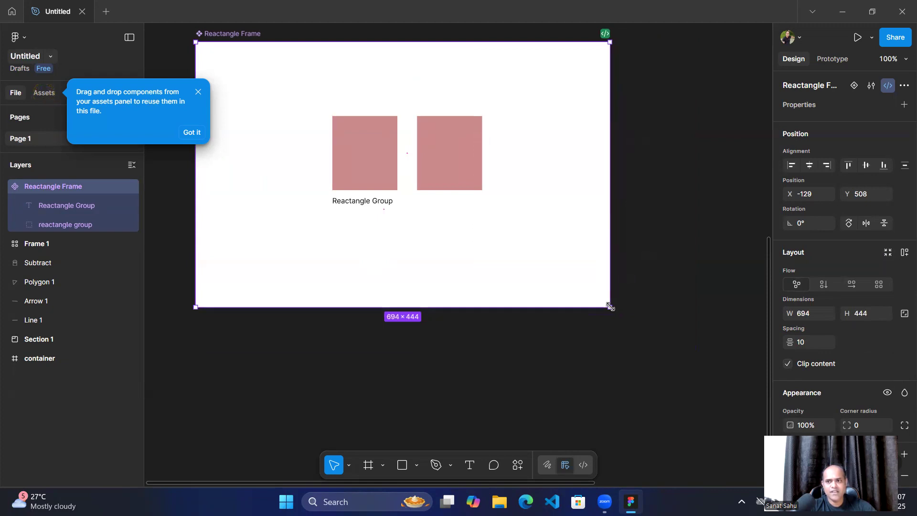
Select the "Reactangle Group" text inside Reactangle Frame and change its font to Island Moments.
{"action": "scroll", "coordinate": [864, 344], "scroll_direction": "down", "scroll_amount": 2}
{"action": "scroll", "coordinate": [864, 344], "scroll_direction": "down", "scroll_amount": 5}
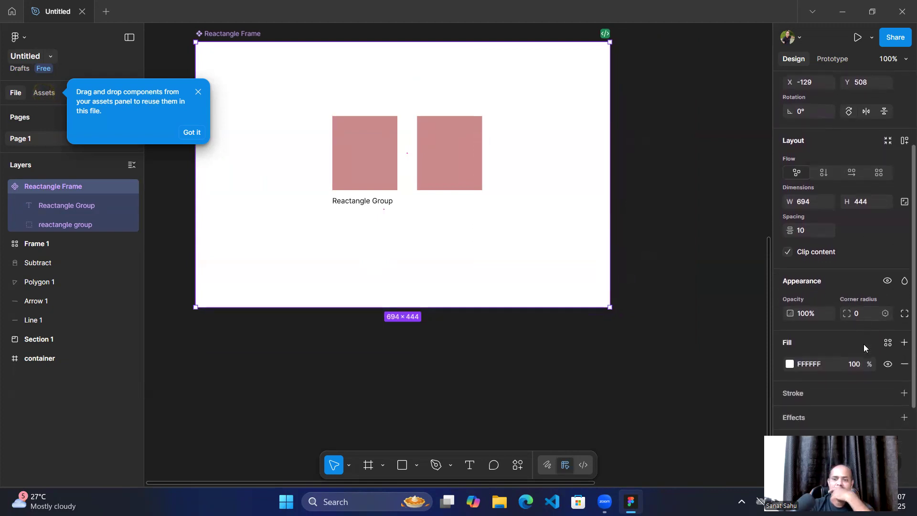
{"action": "scroll", "coordinate": [864, 344], "scroll_direction": "down", "scroll_amount": 4}
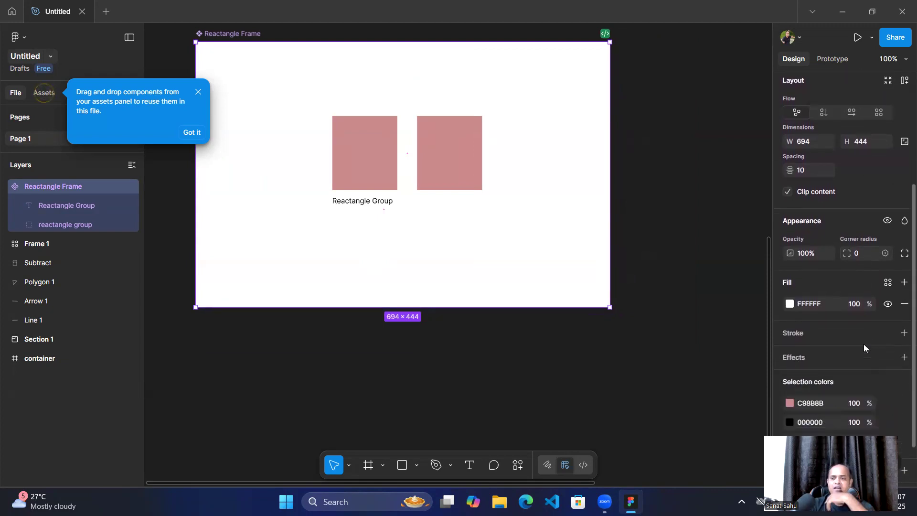
{"action": "left_click", "coordinate": [363, 203]}
{"action": "double_click", "coordinate": [363, 203]}
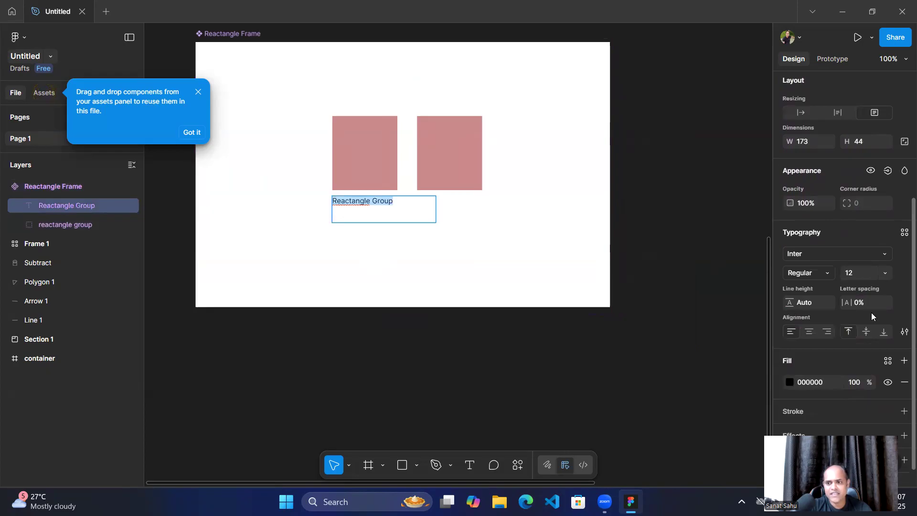
{"action": "scroll", "coordinate": [825, 329], "scroll_direction": "down", "scroll_amount": 1}
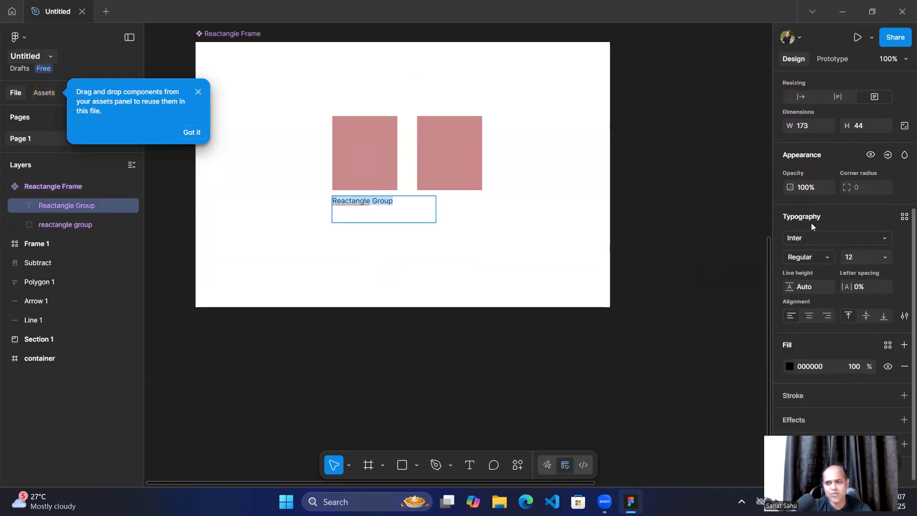
{"action": "left_click", "coordinate": [861, 241]}
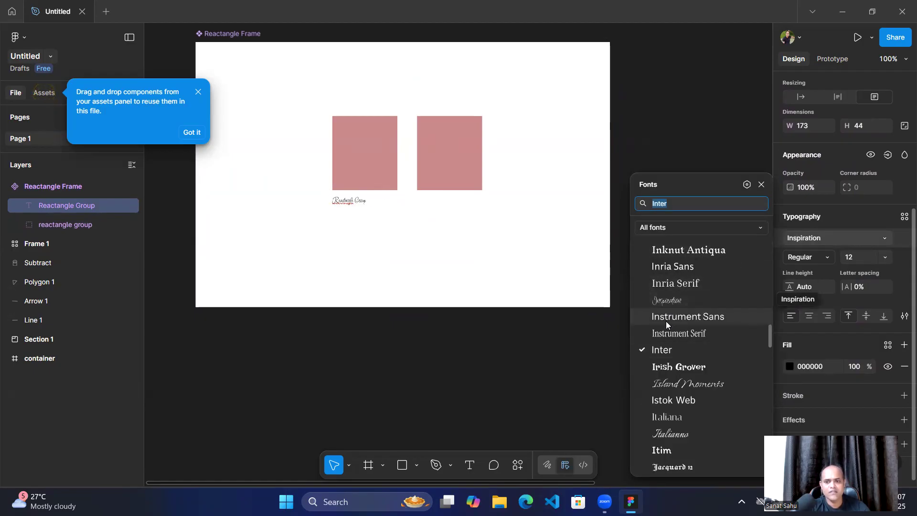
{"action": "left_click", "coordinate": [666, 384]}
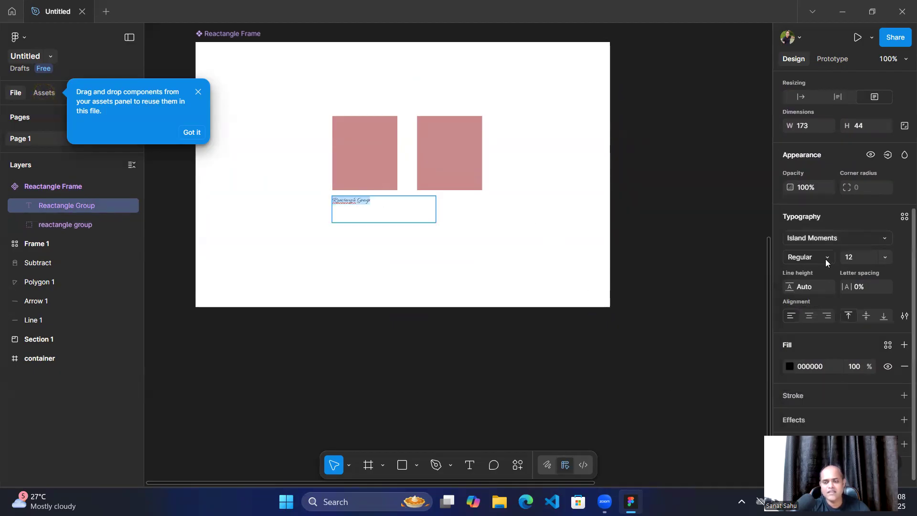
Check the available font weights and sizes for the text and restore its font to Inter.
{"action": "left_click", "coordinate": [828, 258]}
{"action": "left_click", "coordinate": [828, 258]}
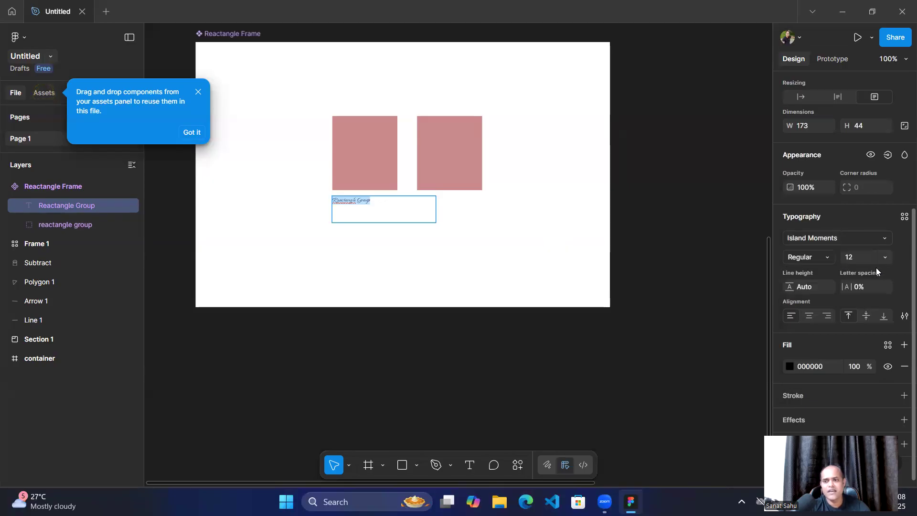
{"action": "left_click", "coordinate": [886, 259]}
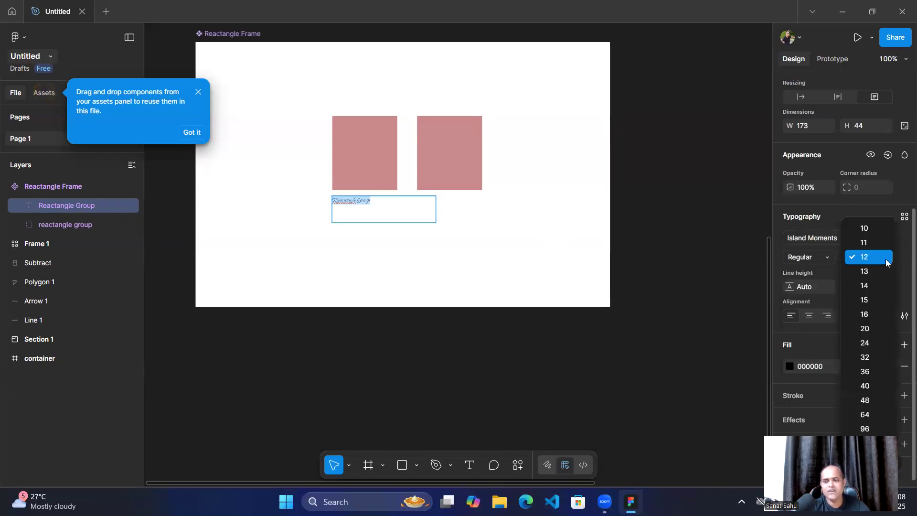
{"action": "left_click", "coordinate": [801, 301]}
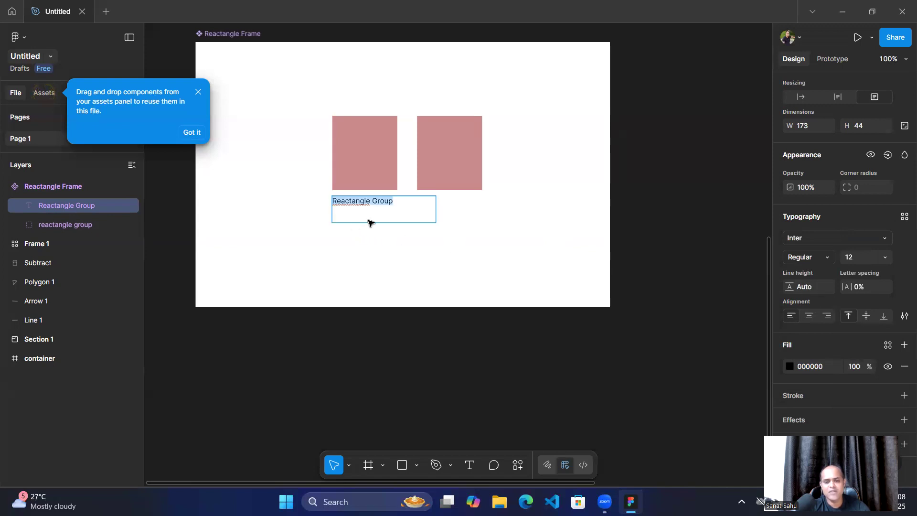
Extend the text below the squares to read "Reactangle Group this is a reactanlge group".
{"action": "left_click", "coordinate": [397, 201]}
{"action": "type", "text": "this is a r"}
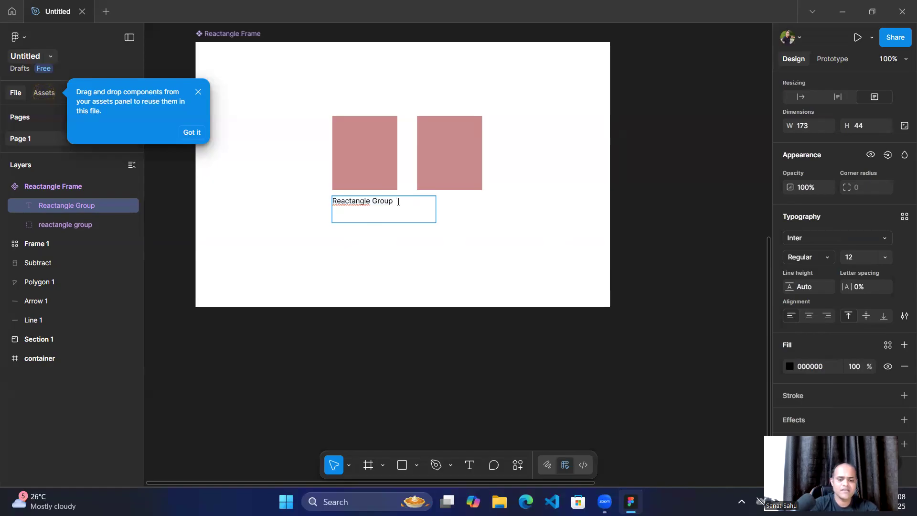
{"action": "type", "text": "eac"}
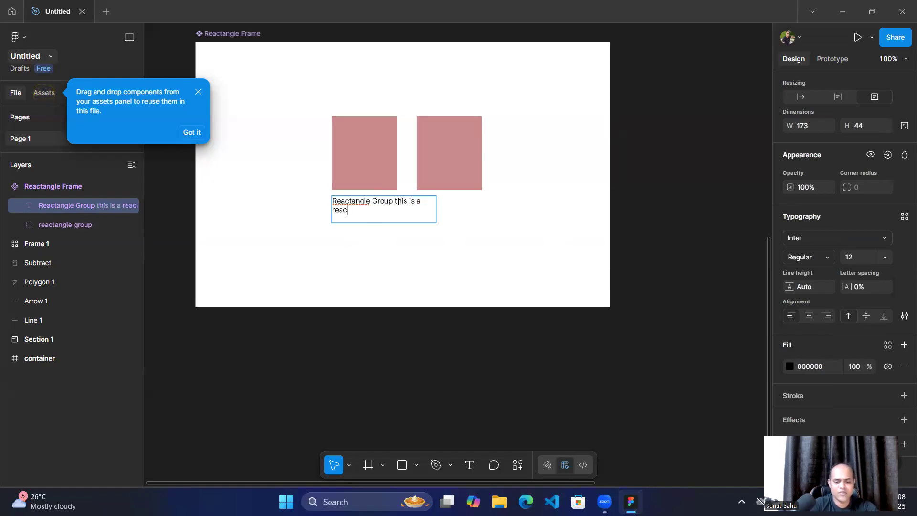
{"action": "type", "text": "tanlge group"}
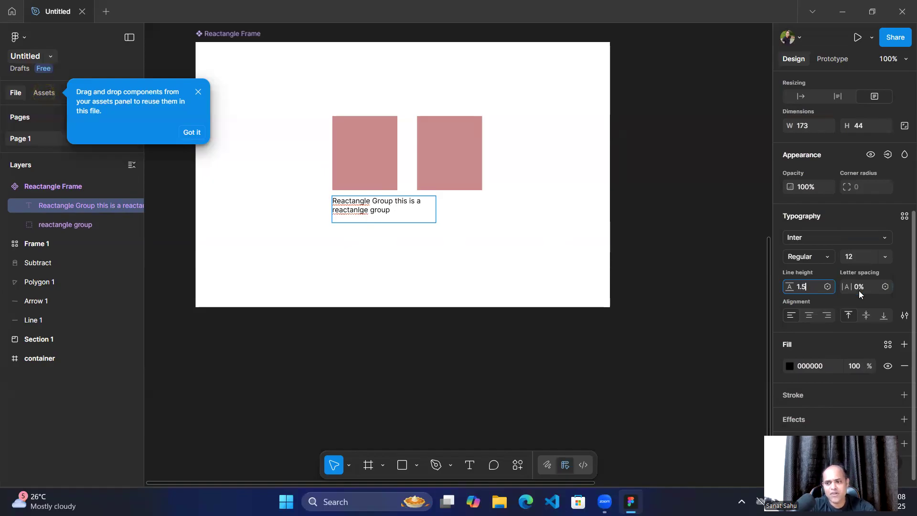
Set the line height to 1.5 and the letter spacing to 7% in the text, and view the variables available for letter spacing.
{"action": "left_click", "coordinate": [872, 288]}
{"action": "key", "text": "Up"}
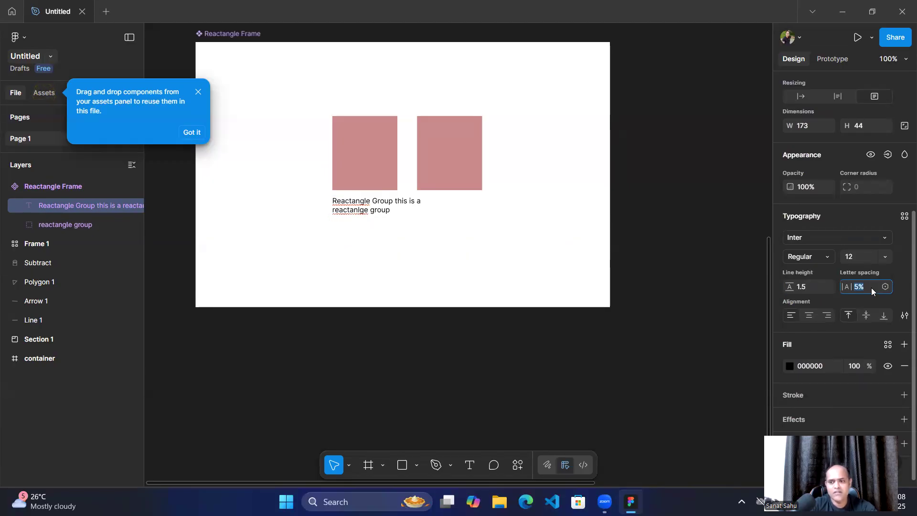
{"action": "key", "text": "Down"}
{"action": "key", "text": "Up"}
{"action": "key", "text": "Up"}
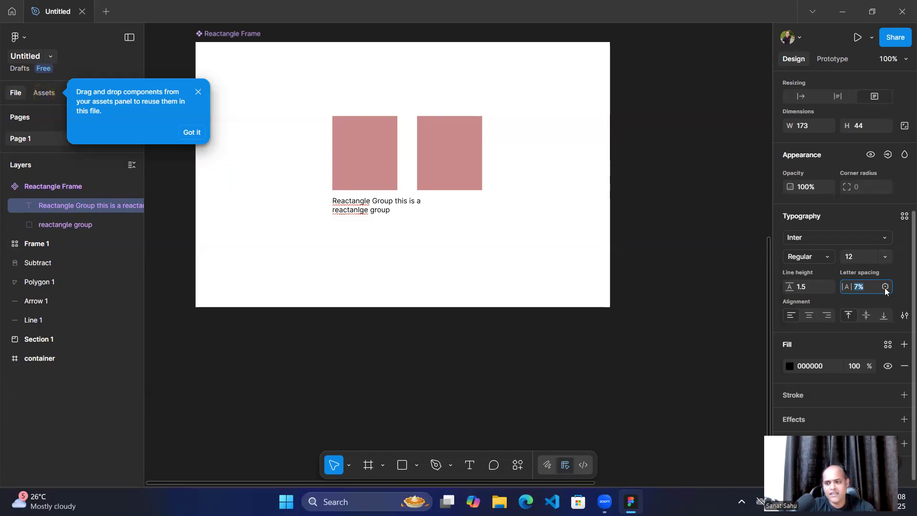
{"action": "left_click", "coordinate": [886, 287]}
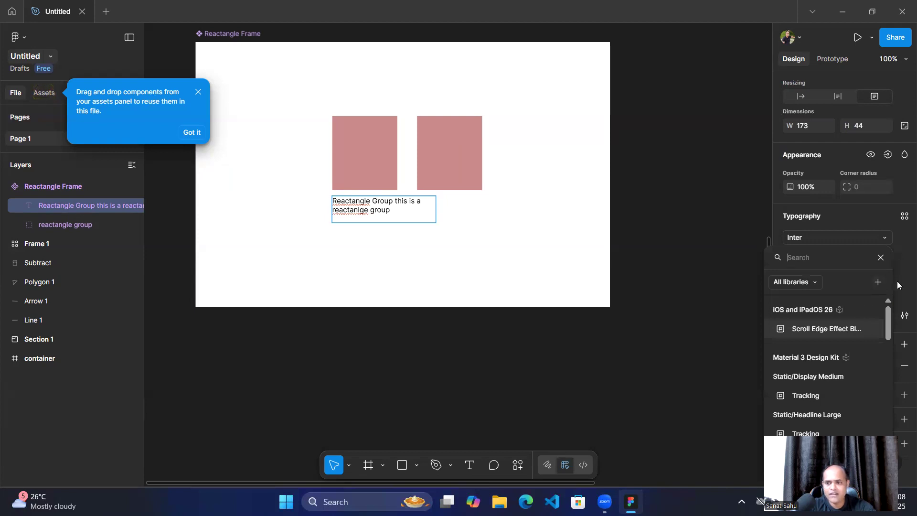
{"action": "left_click", "coordinate": [901, 288]}
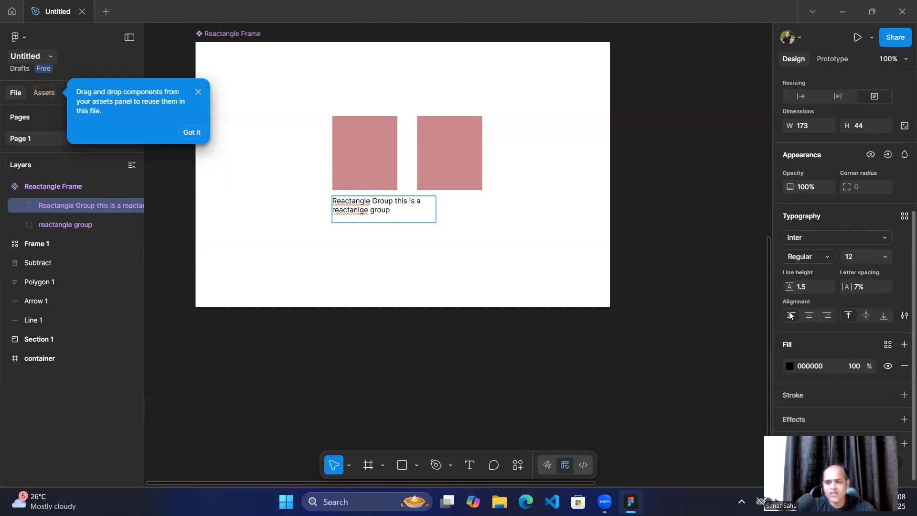
Try center and right alignment on the text, return it to left, and align it vertically to the middle of its box.
{"action": "left_click", "coordinate": [810, 316]}
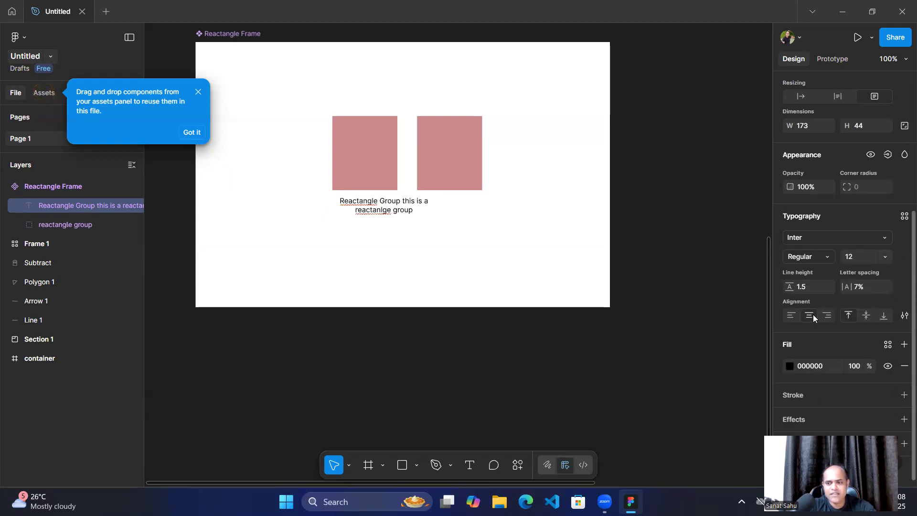
{"action": "left_click", "coordinate": [827, 316]}
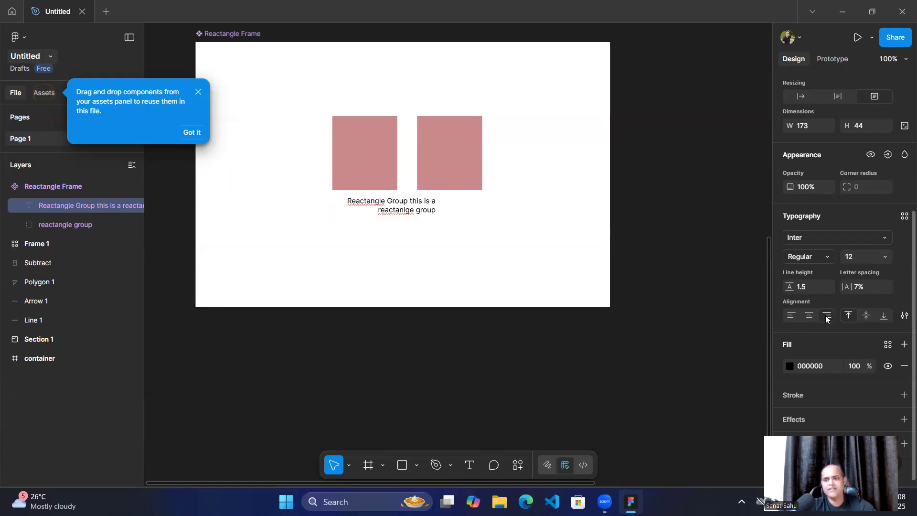
{"action": "left_click", "coordinate": [791, 316]}
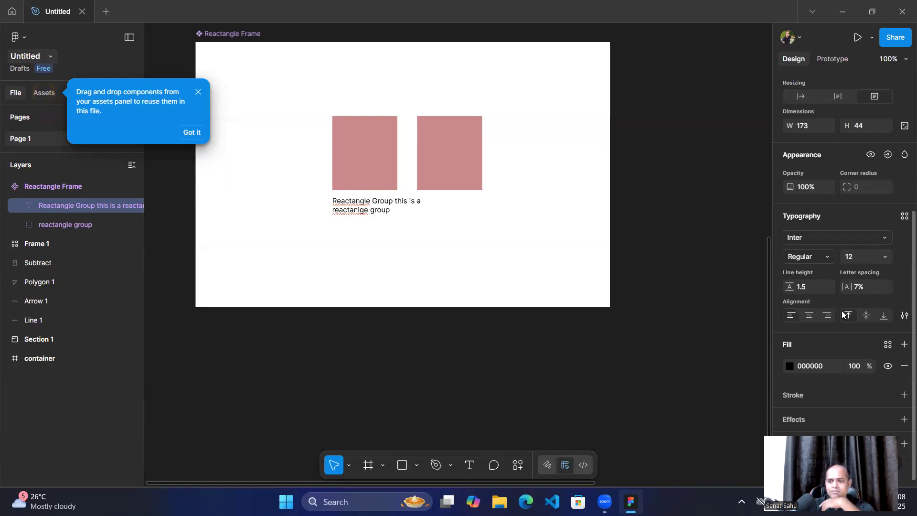
{"action": "left_click", "coordinate": [868, 316]}
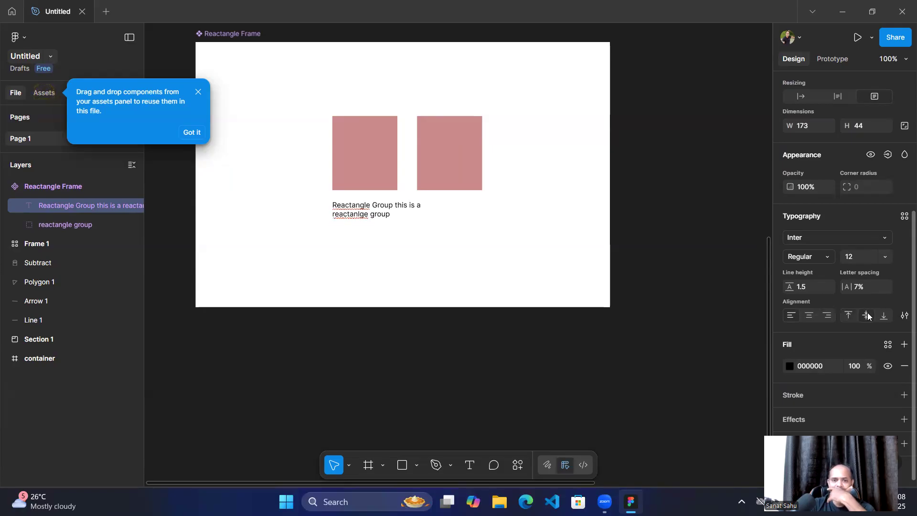
{"action": "key", "text": "Return"}
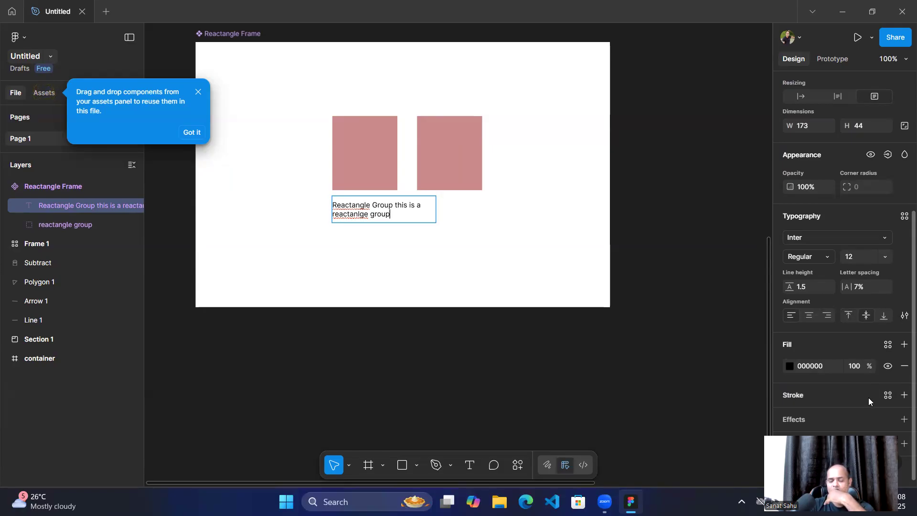
Add a 000000 stroke to the text, try the Center position, and set the stroke position to Inside.
{"action": "left_click", "coordinate": [904, 395]}
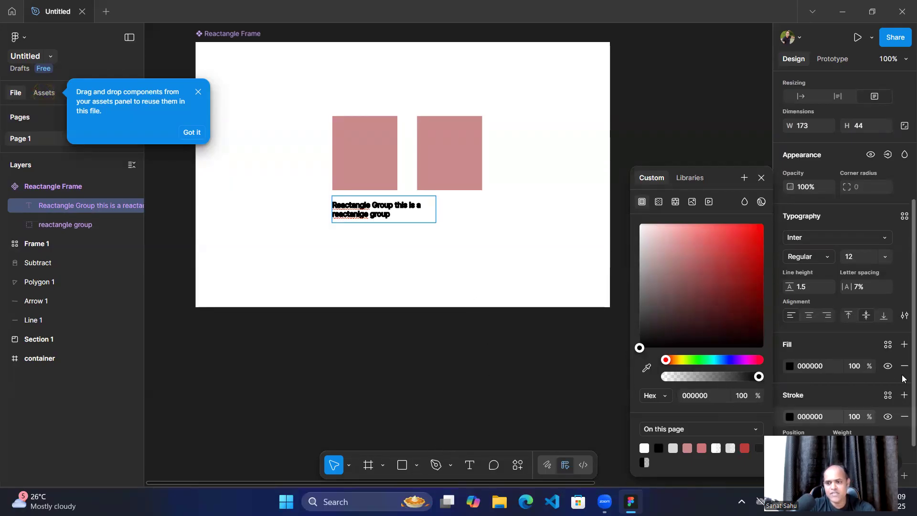
{"action": "key", "text": "Escape"}
{"action": "scroll", "coordinate": [851, 359], "scroll_direction": "down", "scroll_amount": 2}
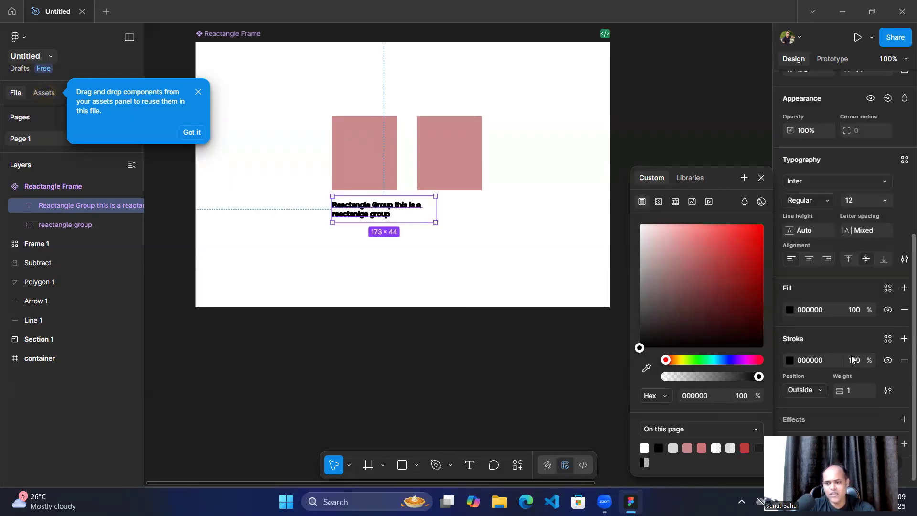
{"action": "left_click", "coordinate": [820, 392]}
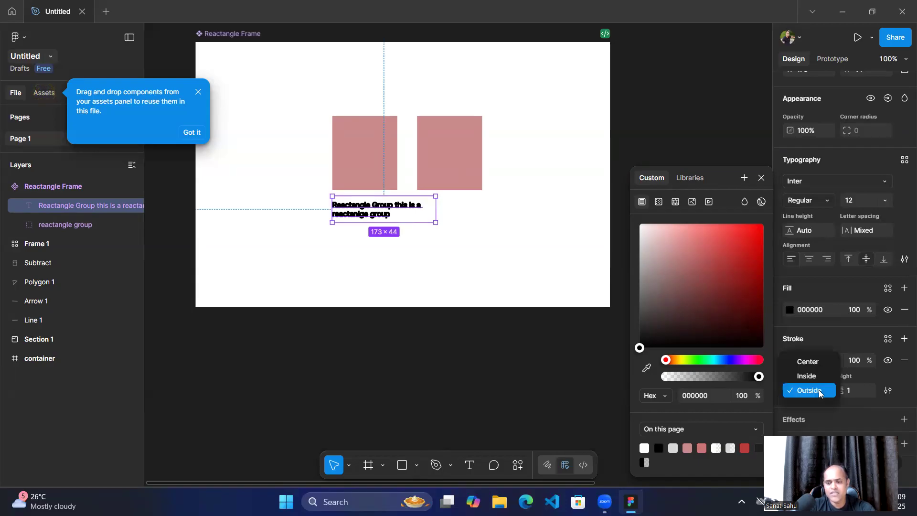
{"action": "left_click", "coordinate": [802, 363]}
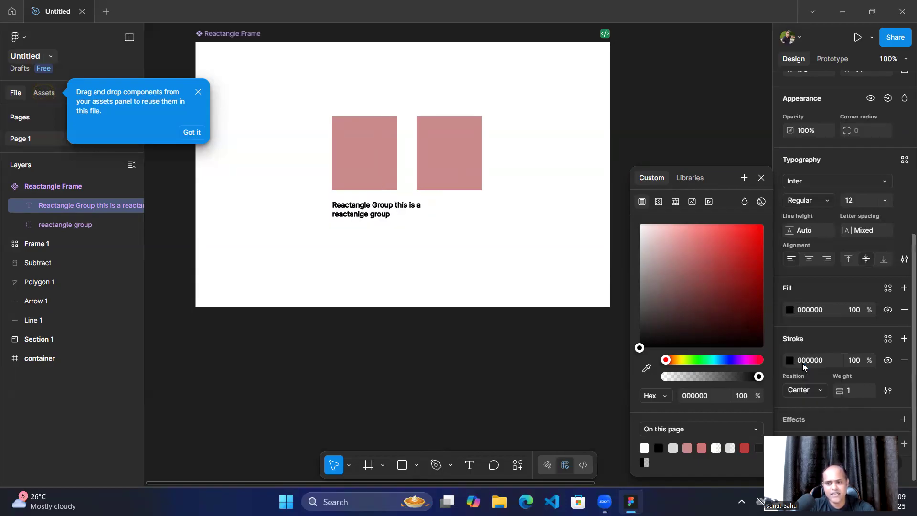
{"action": "left_click", "coordinate": [816, 394]}
{"action": "left_click", "coordinate": [807, 405]}
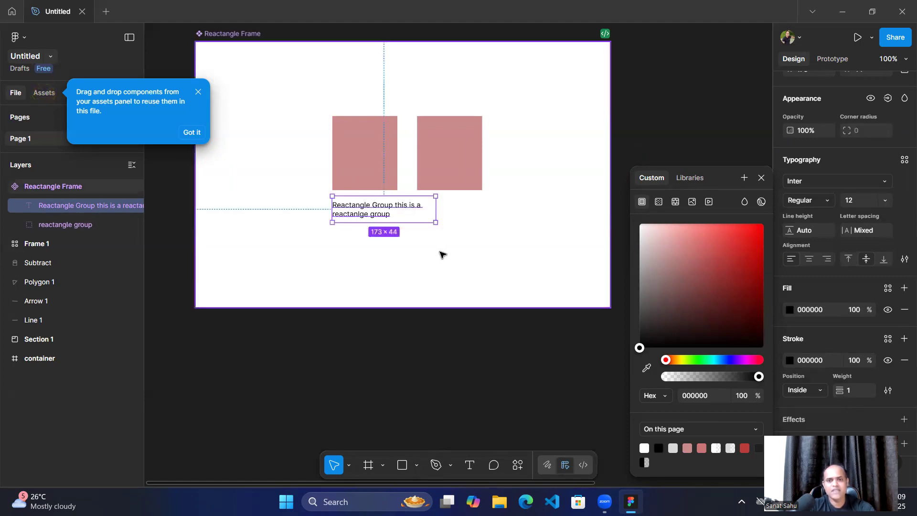
{"action": "left_click", "coordinate": [220, 209]}
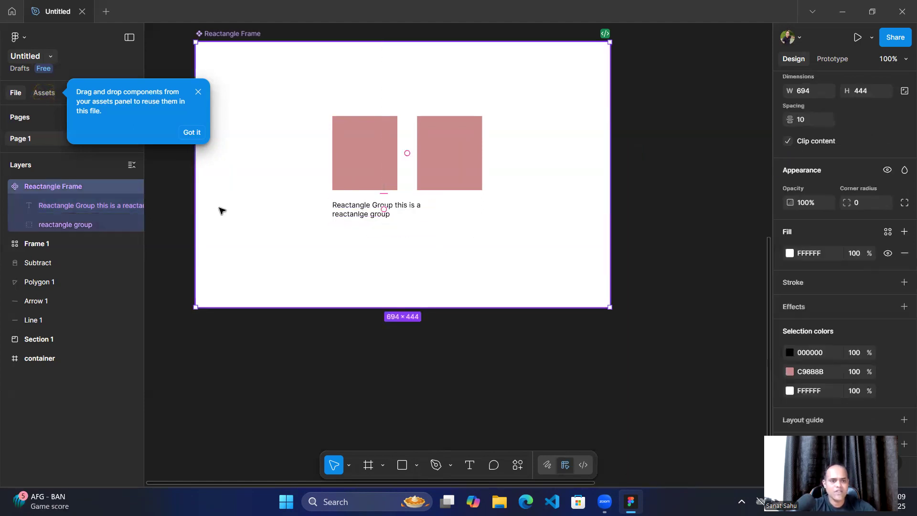
Move the text layer into reactangle group above Rectangle 2, and shift Reactangle Frame slightly down and to the right on the canvas.
{"action": "left_click", "coordinate": [76, 205]}
{"action": "left_click", "coordinate": [80, 224]}
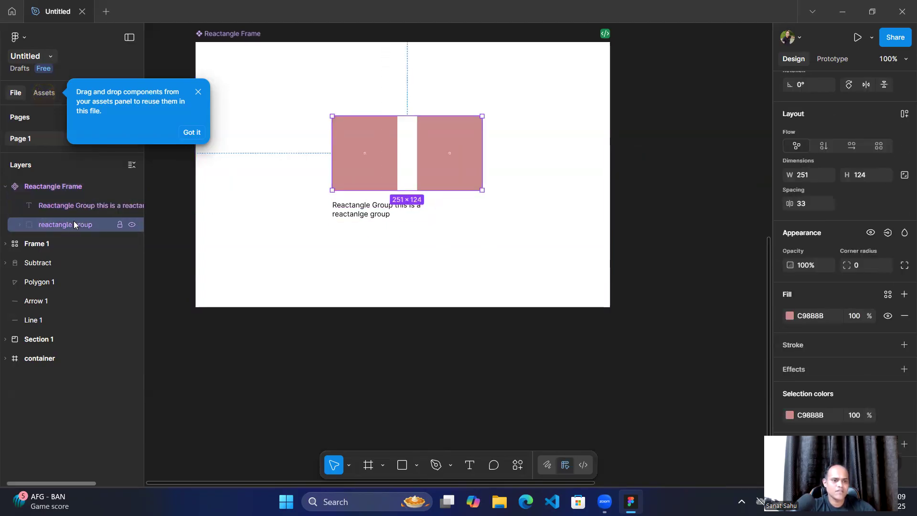
{"action": "left_click_drag", "start_coordinate": [72, 205], "coordinate": [69, 224]}
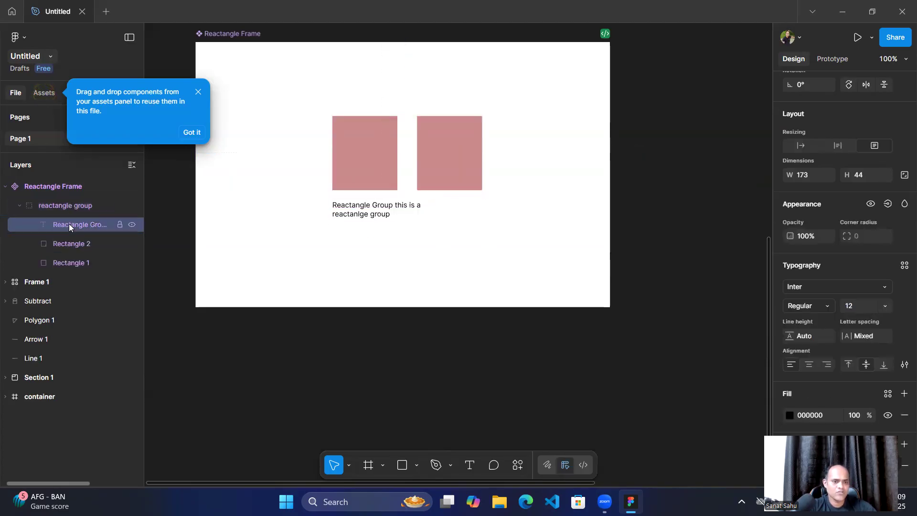
{"action": "left_click", "coordinate": [470, 249]}
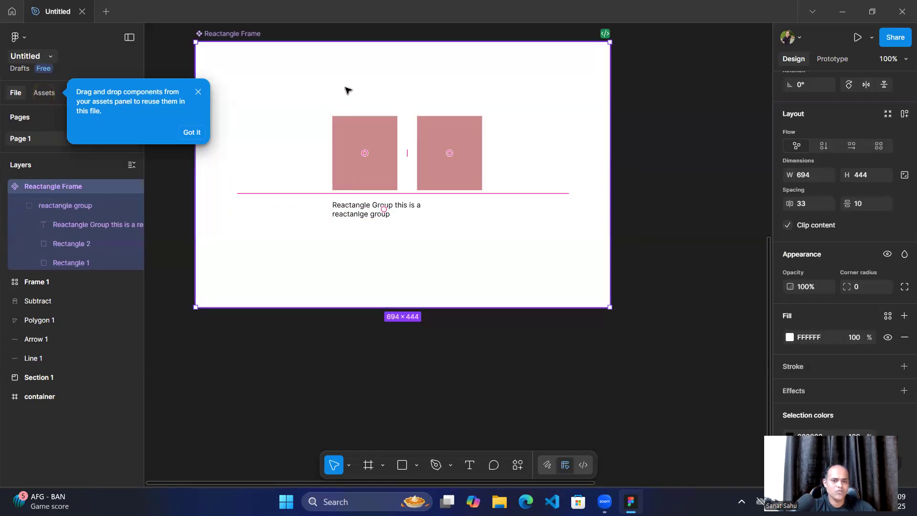
{"action": "left_click_drag", "start_coordinate": [317, 106], "coordinate": [317, 144]}
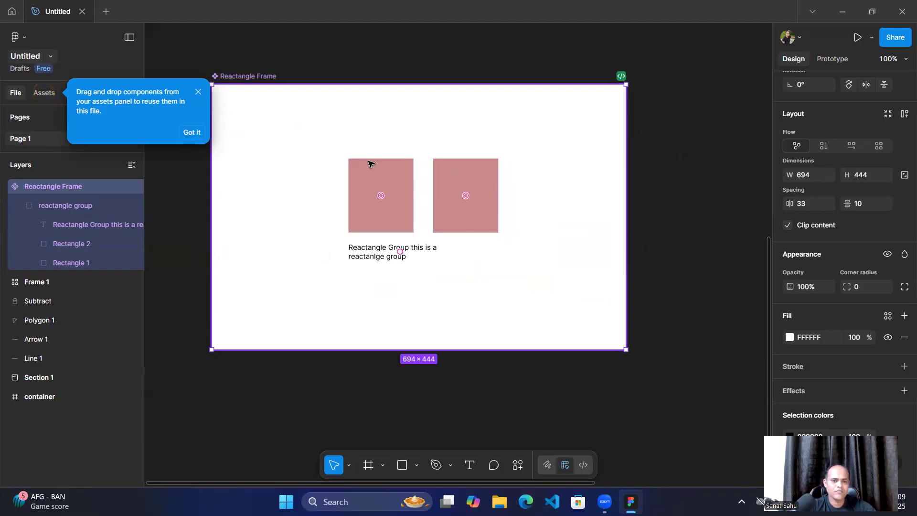
Set the stroke color of reactangle group to 9F2C2C and view the selection colors of Reactangle Frame.
{"action": "left_click", "coordinate": [72, 206]}
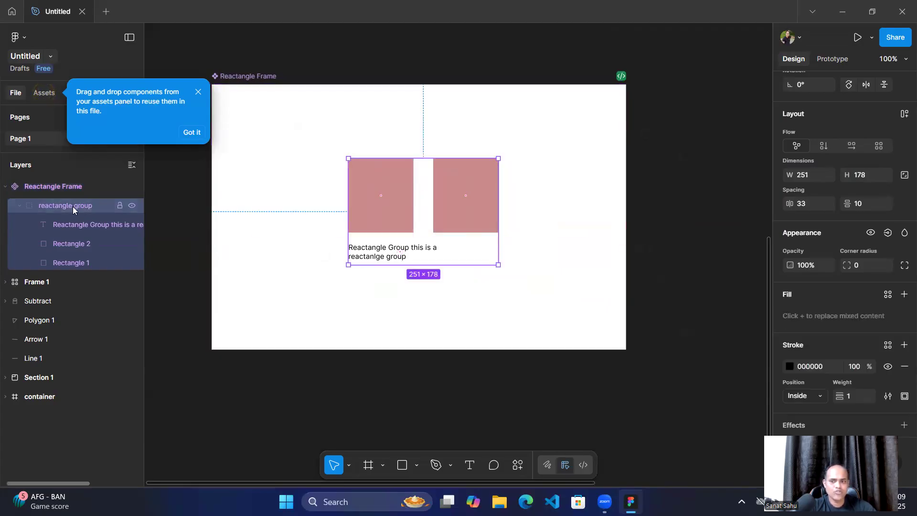
{"action": "left_click", "coordinate": [788, 367]}
{"action": "left_click", "coordinate": [729, 270]}
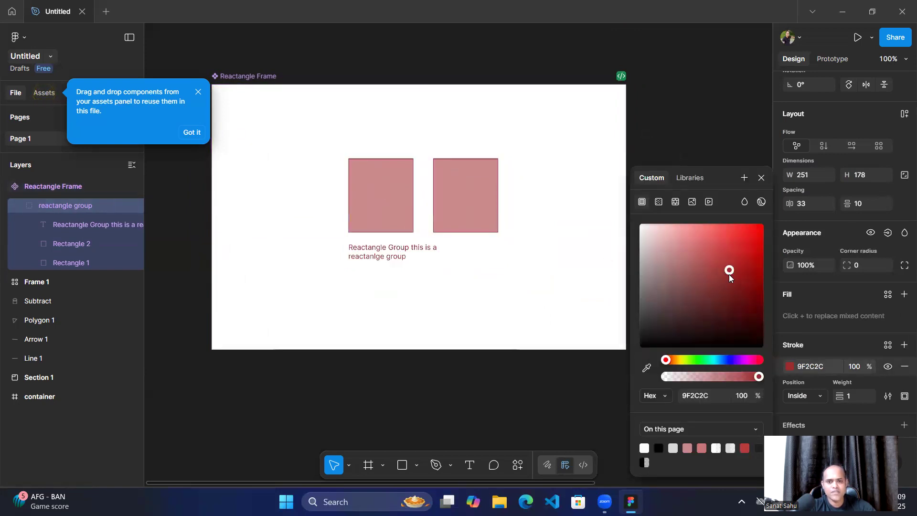
{"action": "left_click", "coordinate": [538, 318]}
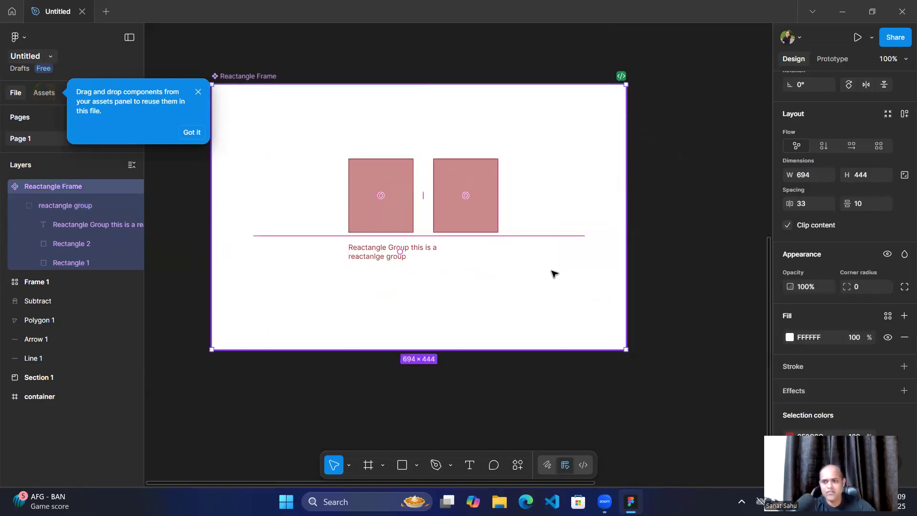
{"action": "scroll", "coordinate": [839, 352], "scroll_direction": "down", "scroll_amount": 3}
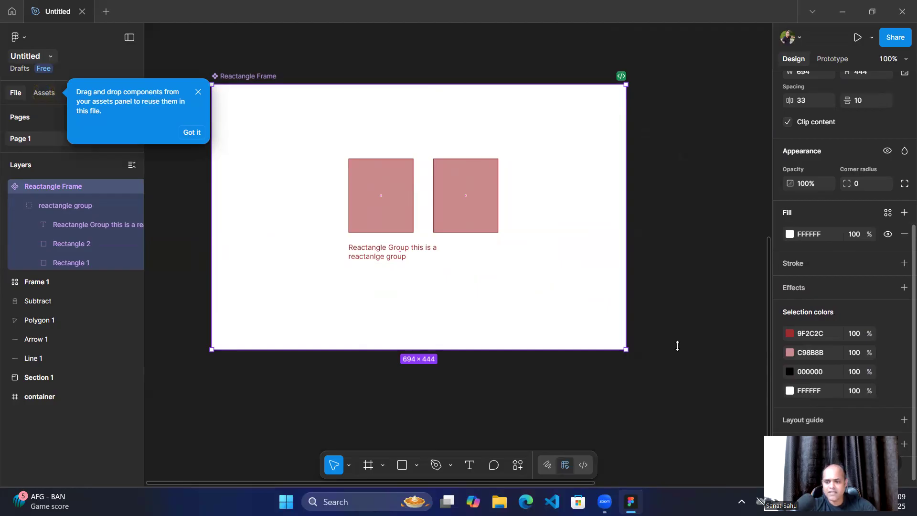
Add a 10px grid layout guide to Reactangle Frame and draw a line about 348 long below the frame.
{"action": "left_click", "coordinate": [835, 421]}
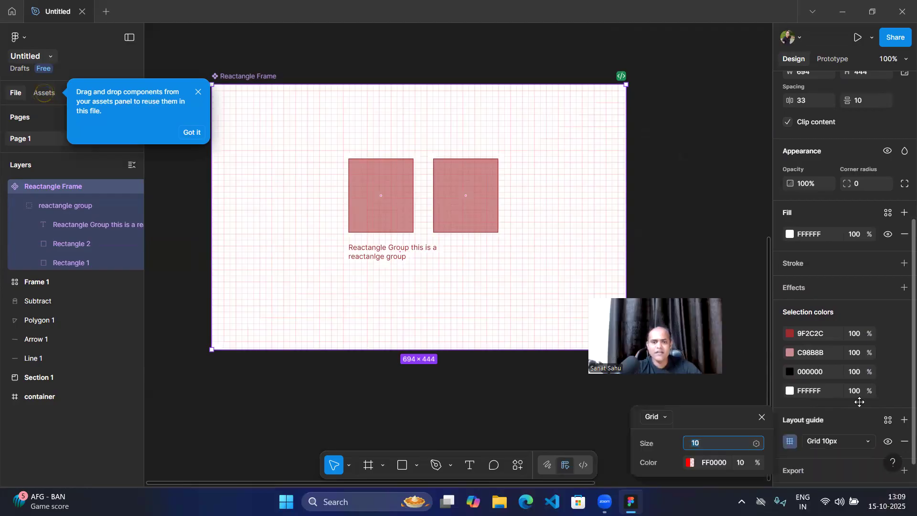
{"action": "left_click", "coordinate": [416, 464]}
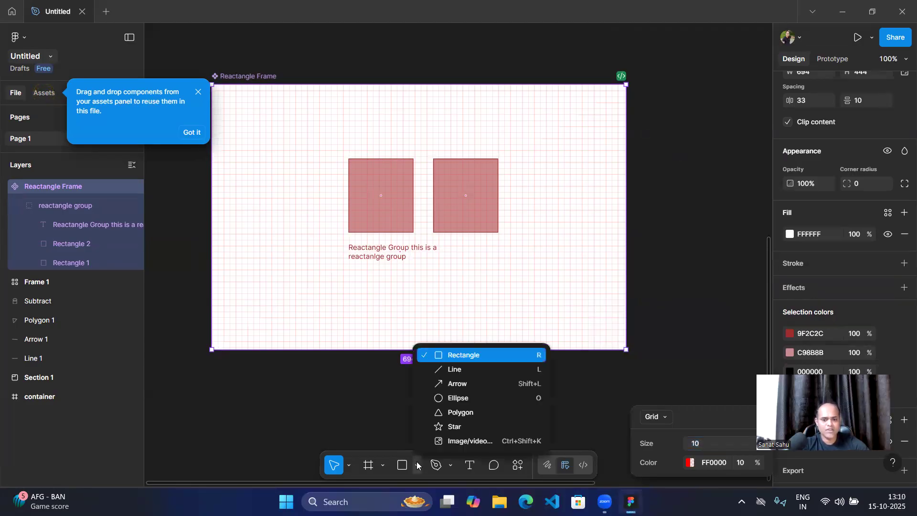
{"action": "left_click", "coordinate": [451, 372]}
{"action": "left_click_drag", "start_coordinate": [252, 388], "coordinate": [459, 393]}
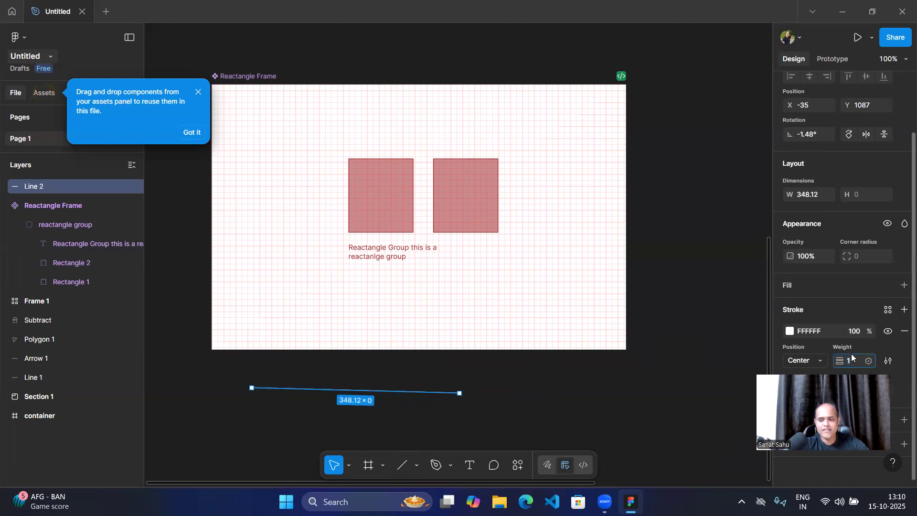
Increase the stroke weight of the new line below Reactangle Frame so it becomes a thick bar.
{"action": "type", "text": "6"}
{"action": "key", "text": "Return"}
{"action": "key", "text": "Up"}
{"action": "key", "text": "Up"}
{"action": "key", "text": "Up"}
{"action": "key", "text": "Up"}
{"action": "key", "text": "Up"}
{"action": "key", "text": "Up"}
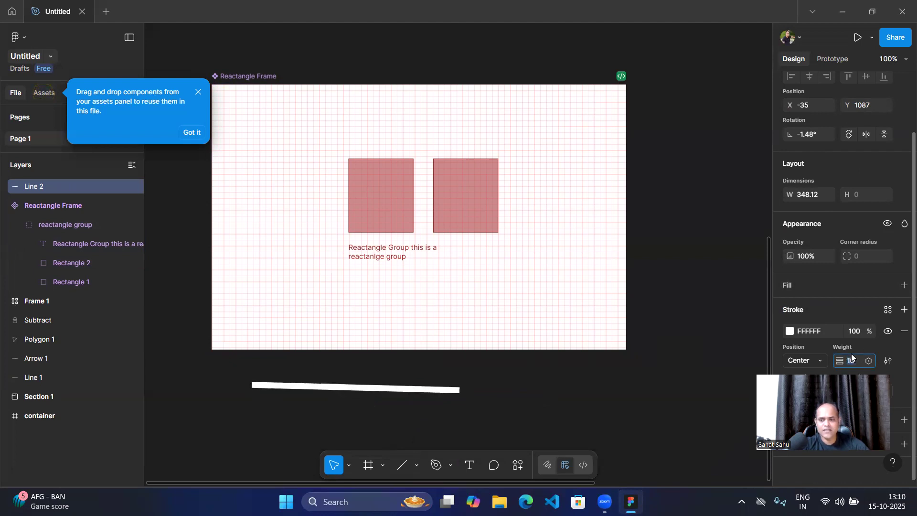
{"action": "left_click", "coordinate": [493, 407]}
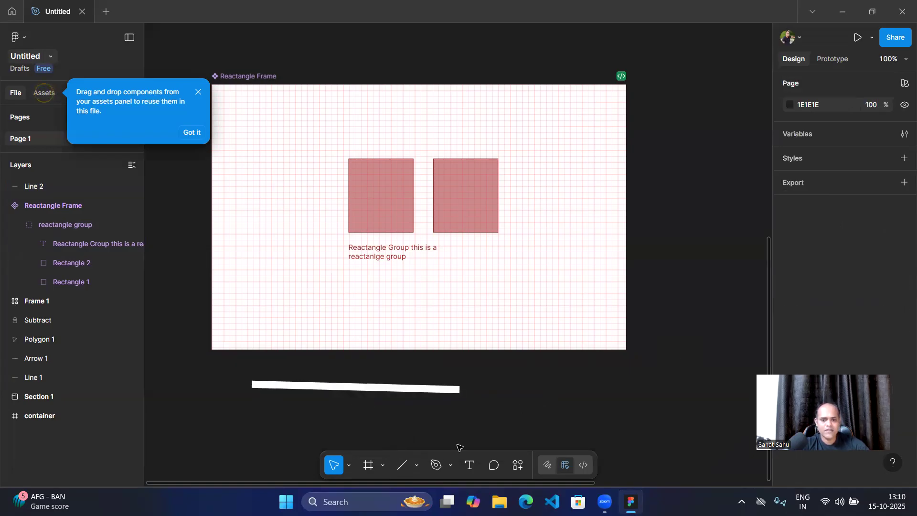
Draw a slightly rising arrow about 275 long below Reactangle Frame, beyond the right end of the thick line.
{"action": "left_click", "coordinate": [415, 466]}
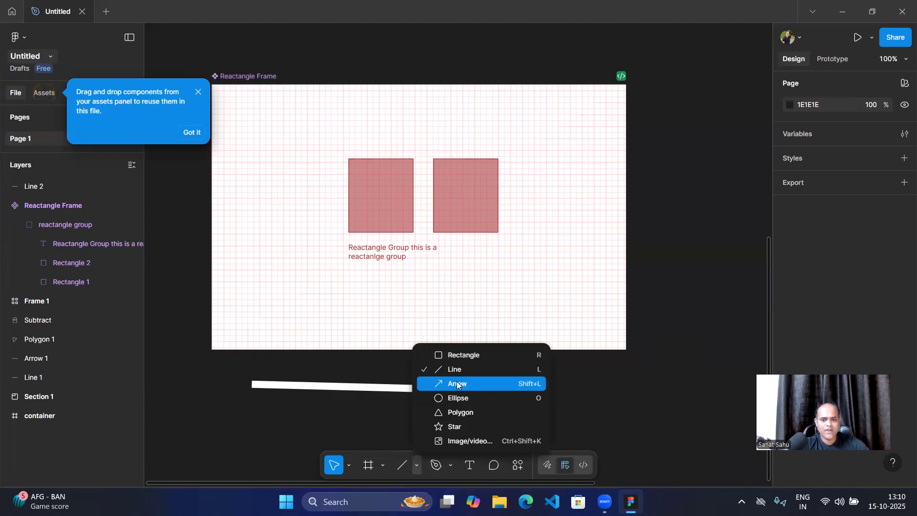
{"action": "left_click", "coordinate": [458, 382]}
{"action": "left_click_drag", "start_coordinate": [480, 418], "coordinate": [644, 406]}
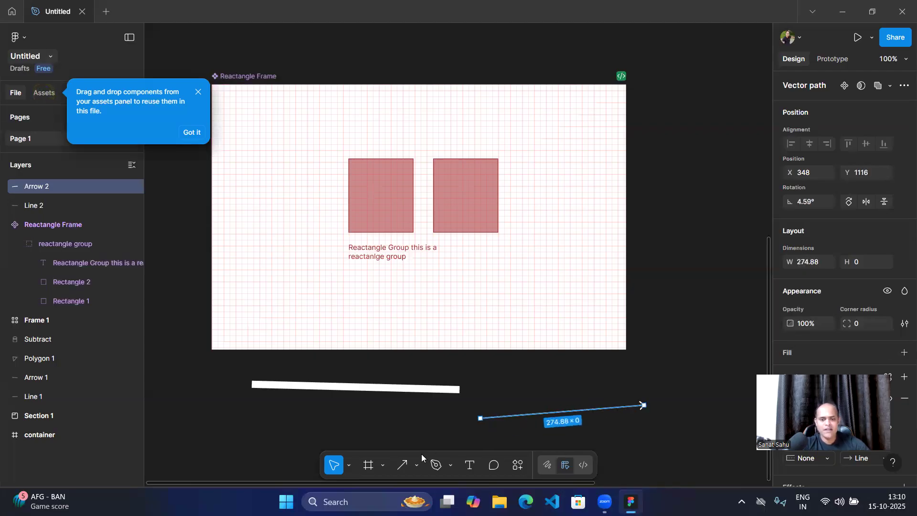
Draw an ellipse about 110 × 88 to the right of Reactangle Frame and cut it to an arc sweep of about -67%.
{"action": "left_click", "coordinate": [418, 465]}
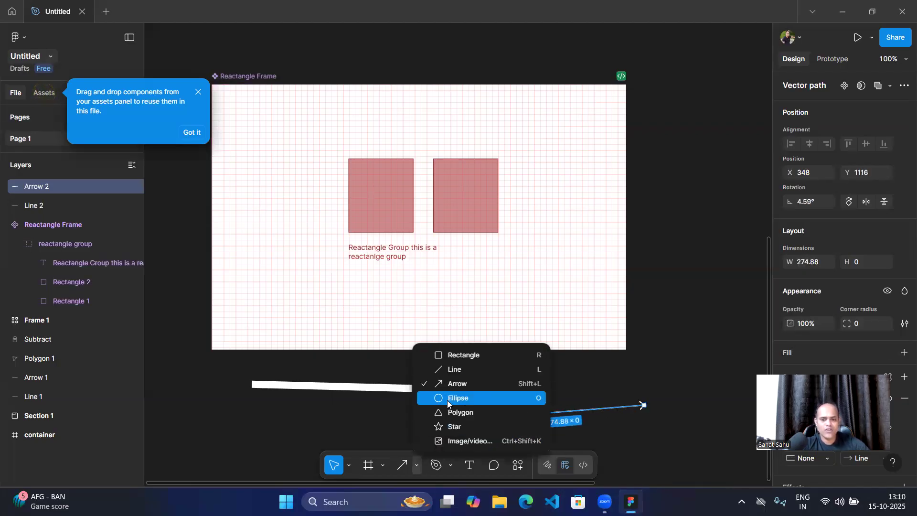
{"action": "key", "text": "o"}
{"action": "left_click_drag", "start_coordinate": [660, 280], "coordinate": [694, 320]}
{"action": "left_click", "coordinate": [701, 236]}
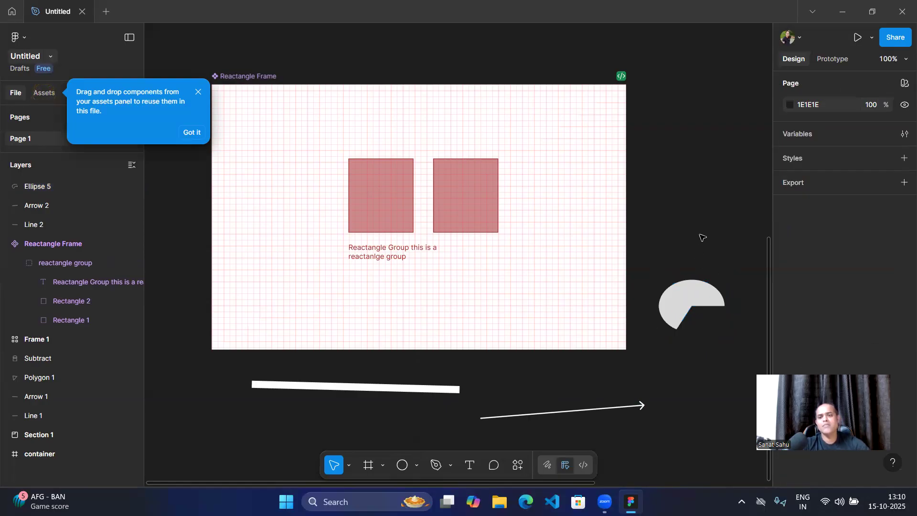
{"action": "left_click", "coordinate": [703, 302]}
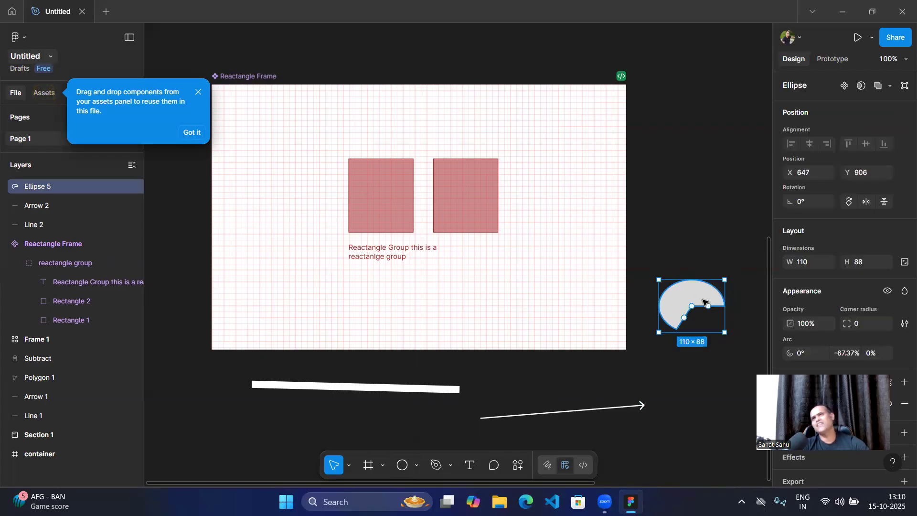
{"action": "left_click", "coordinate": [719, 200]}
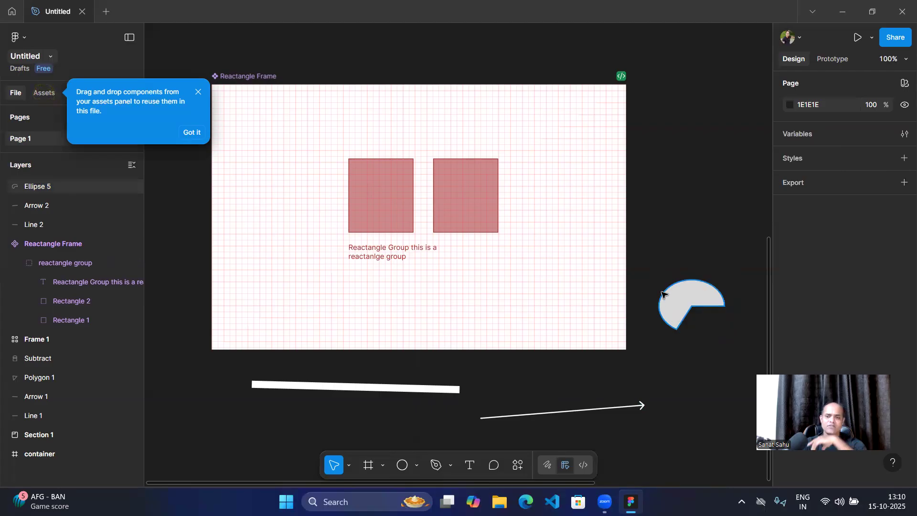
{"action": "left_click", "coordinate": [677, 293]}
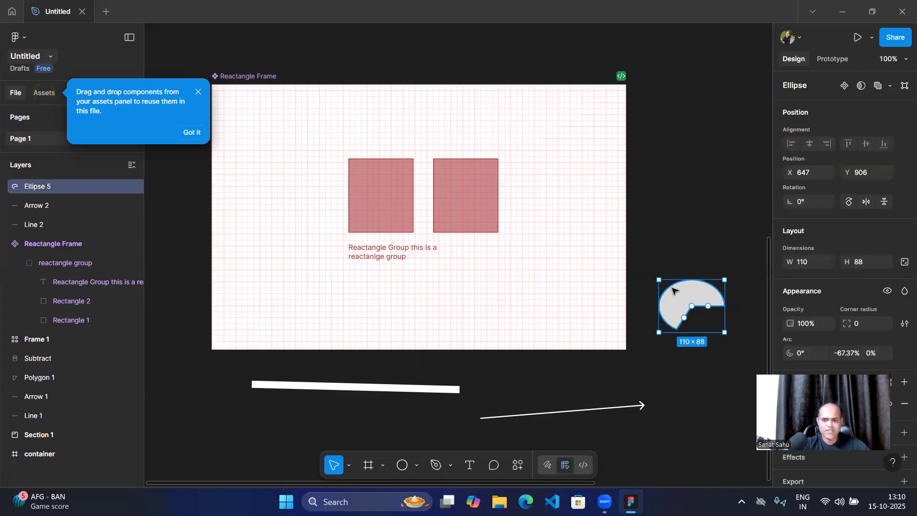
{"action": "left_click", "coordinate": [705, 206]}
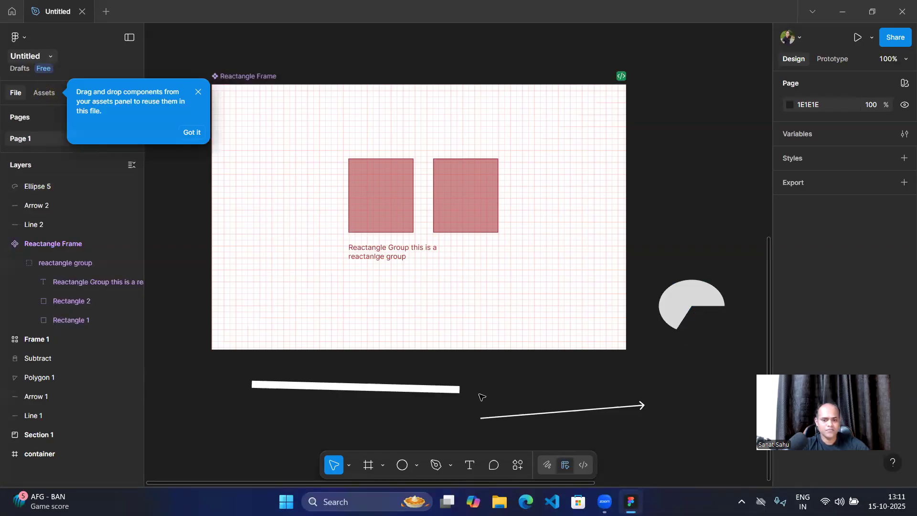
Draw a triangle polygon above the ellipse, about 146 × 119, and round its corners to a radius of about 21.
{"action": "left_click", "coordinate": [415, 465]}
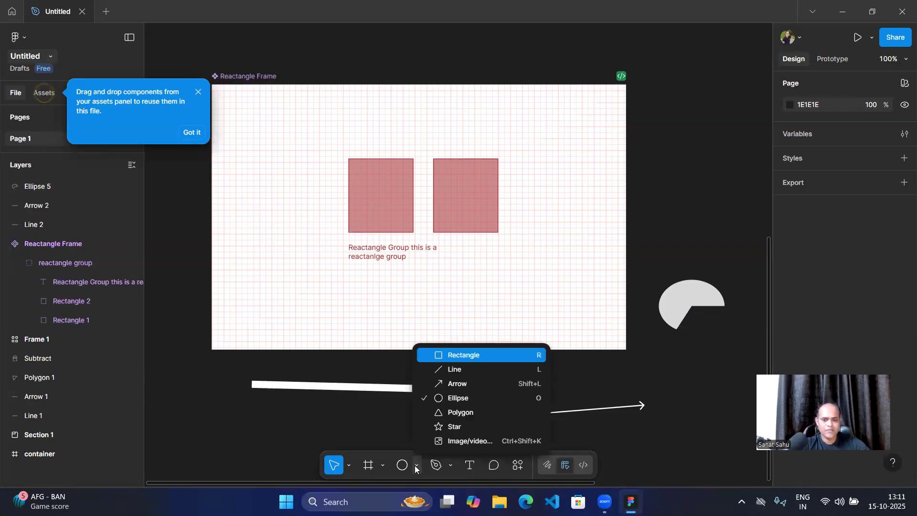
{"action": "left_click", "coordinate": [461, 412]}
{"action": "left_click_drag", "start_coordinate": [692, 140], "coordinate": [659, 217]}
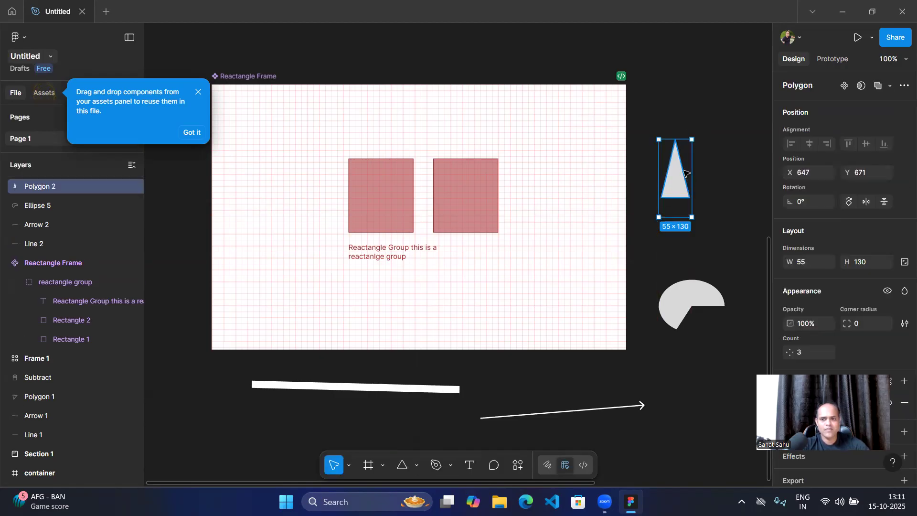
{"action": "left_click_drag", "start_coordinate": [692, 216], "coordinate": [747, 210]}
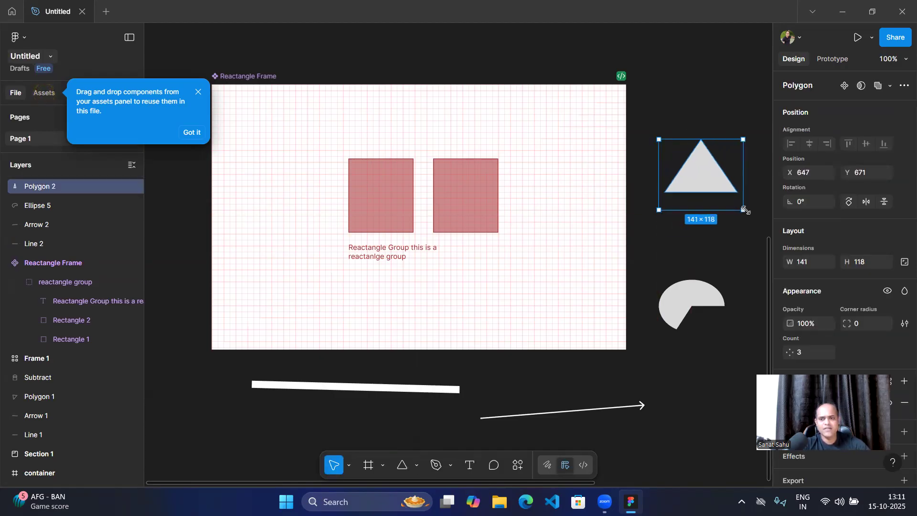
{"action": "left_click_drag", "start_coordinate": [703, 150], "coordinate": [739, 195]}
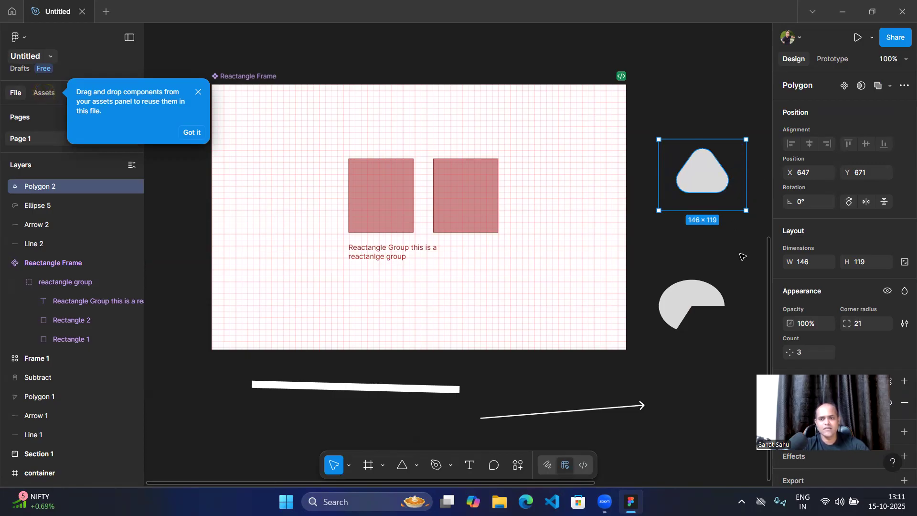
{"action": "left_click", "coordinate": [742, 256]}
Draw a five-point star about 158 × 92 between the triangle and ellipse, with corner radius about 7 and ratio about 78%.
{"action": "left_click", "coordinate": [418, 466]}
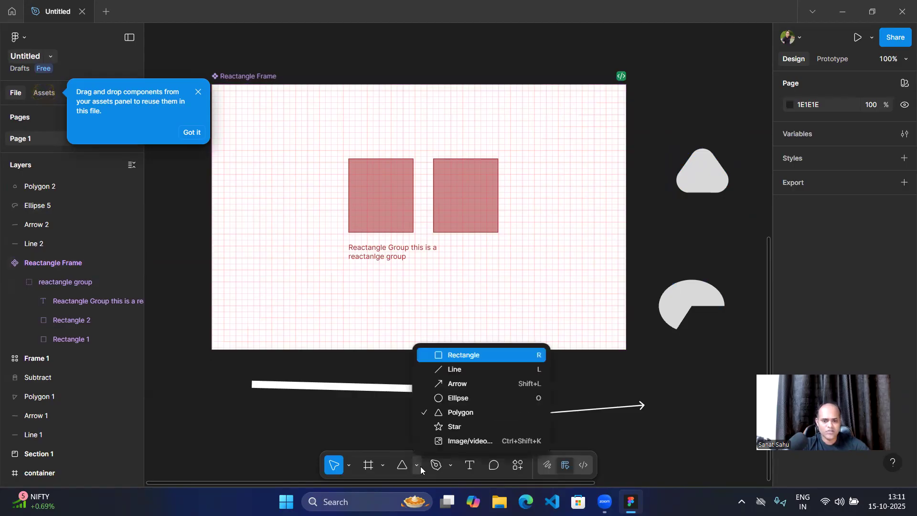
{"action": "left_click", "coordinate": [457, 427]}
{"action": "mouse_move", "coordinate": [691, 211]}
{"action": "left_mouse_down"}
{"action": "mouse_move", "coordinate": [668, 248]}
{"action": "mouse_move", "coordinate": [680, 245]}
{"action": "mouse_move", "coordinate": [648, 242]}
{"action": "left_mouse_up"}
{"action": "left_click_drag", "start_coordinate": [705, 244], "coordinate": [754, 266]}
{"action": "left_click_drag", "start_coordinate": [697, 222], "coordinate": [718, 221]}
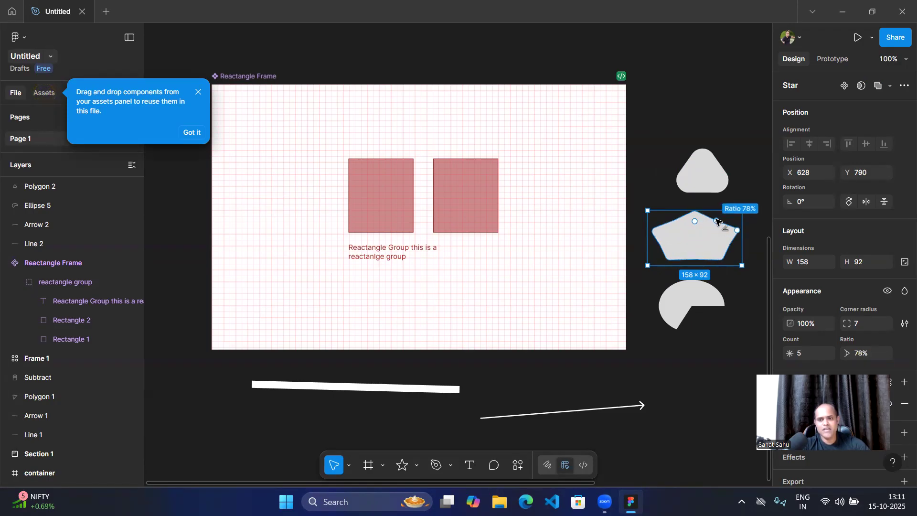
{"action": "left_click", "coordinate": [752, 314]}
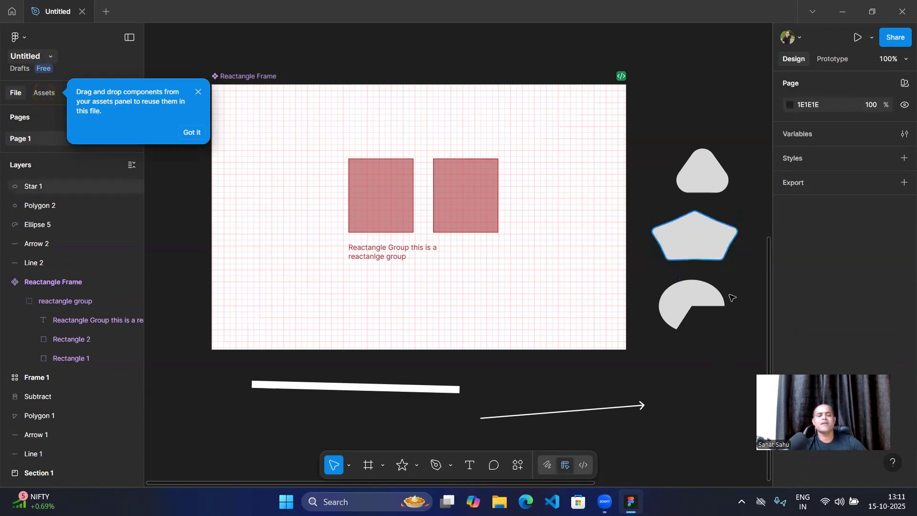
Look over the available shape tools and select Reactangle Frame.
{"action": "left_click", "coordinate": [418, 467]}
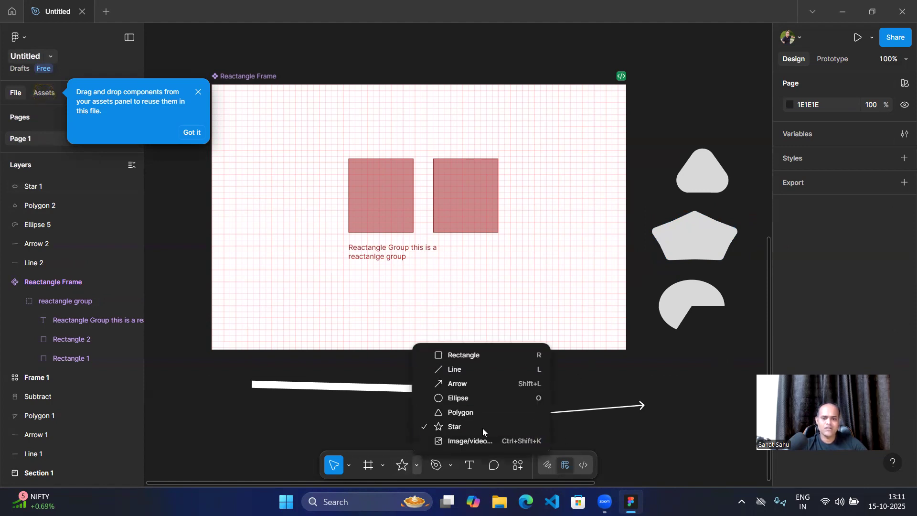
{"action": "left_click", "coordinate": [721, 392]}
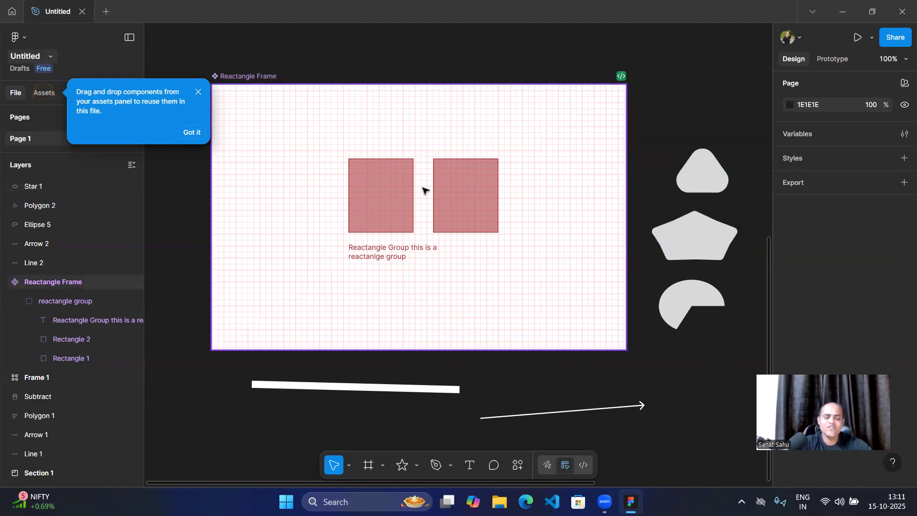
{"action": "left_click", "coordinate": [565, 147]}
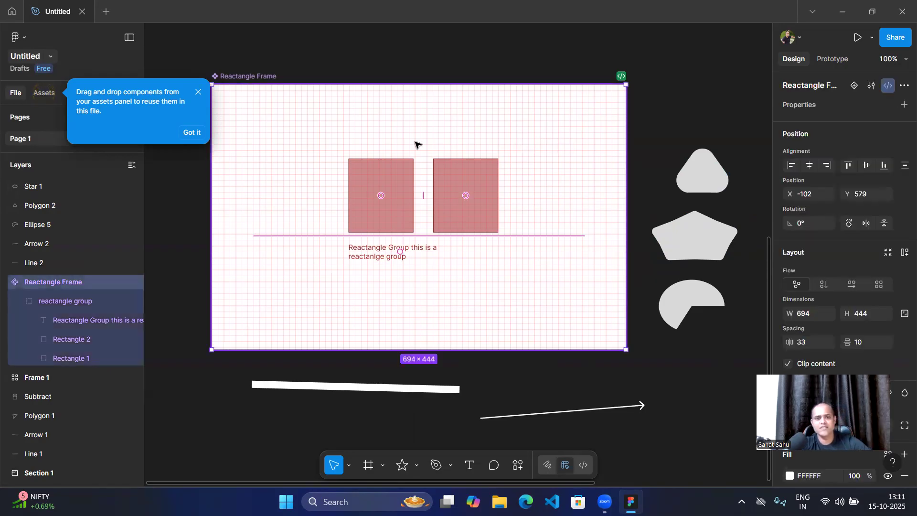